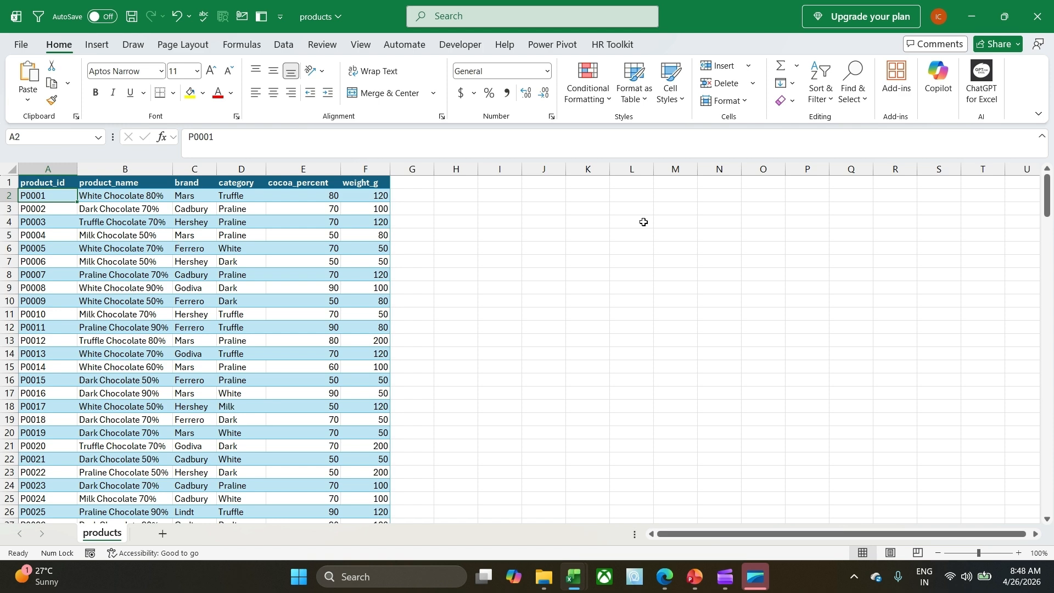
Switch to the Kaggle datasets page in Edge and look through its sections, including the recently viewed Chocolate Sales Dataset 2023 - 2024.
click(315, 340)
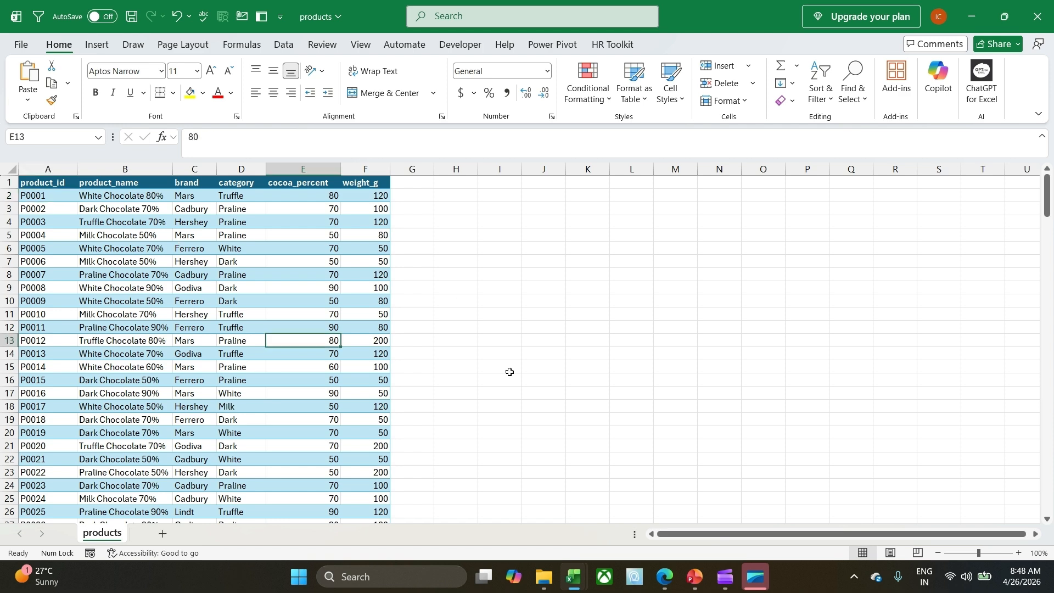
click(664, 576)
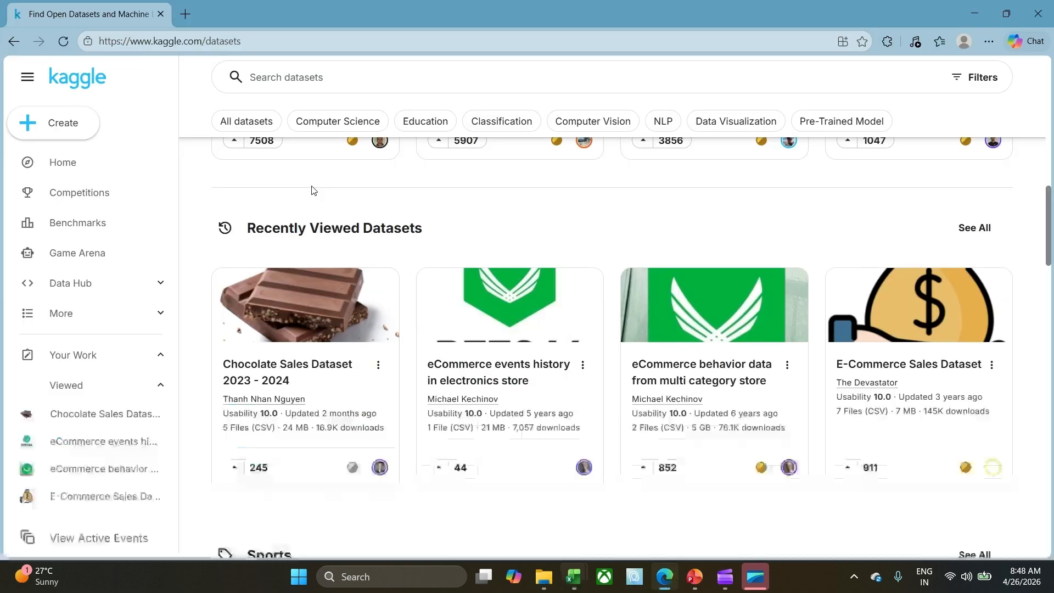
scroll(226, 197, up, 5)
scroll(412, 319, up, 1)
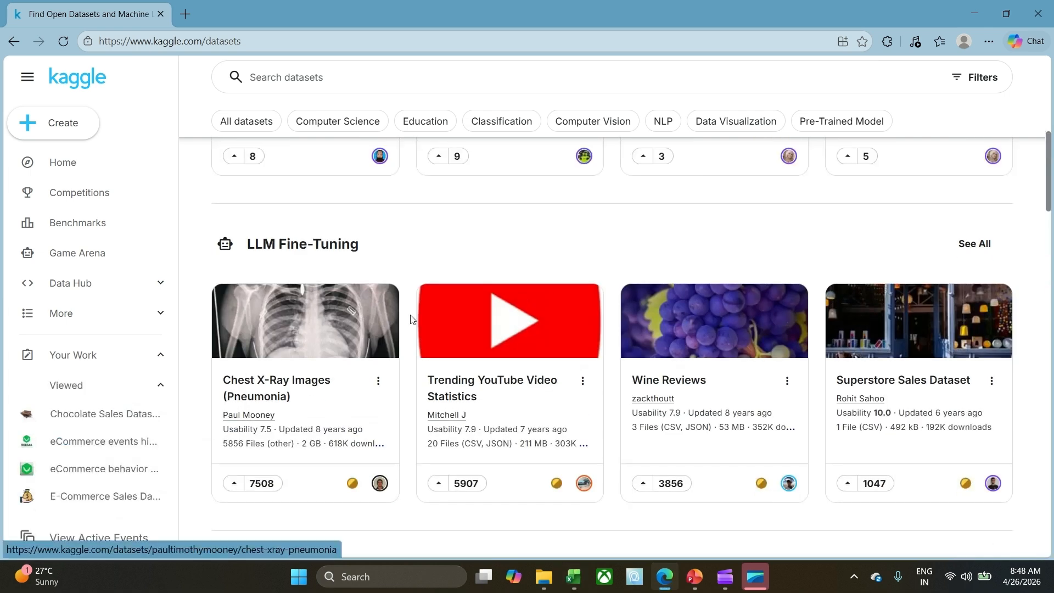
scroll(412, 320, up, 10)
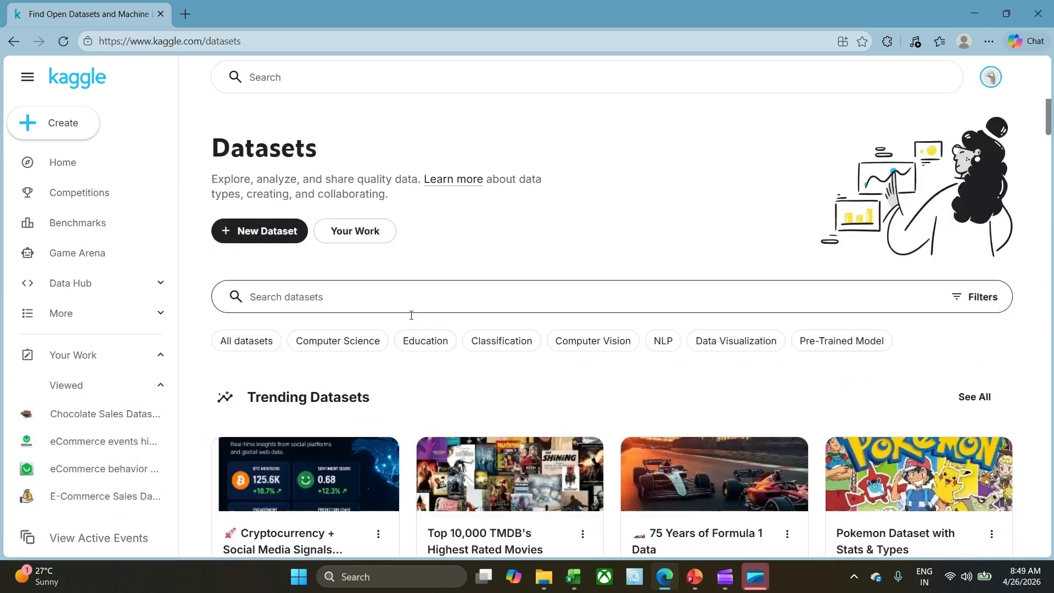
scroll(411, 317, down, 3)
scroll(411, 320, down, 8)
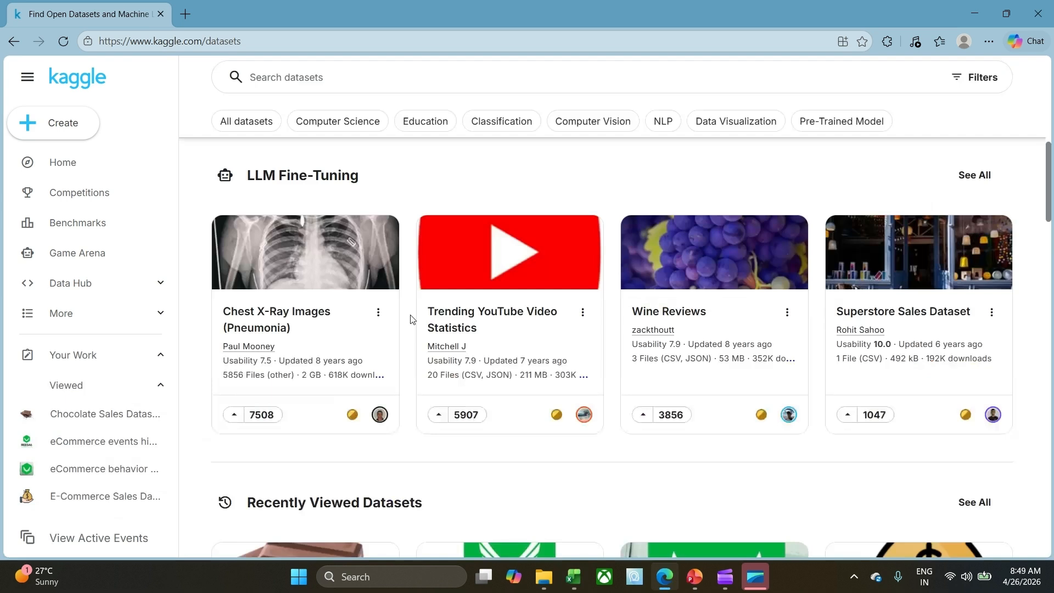
scroll(411, 319, down, 5)
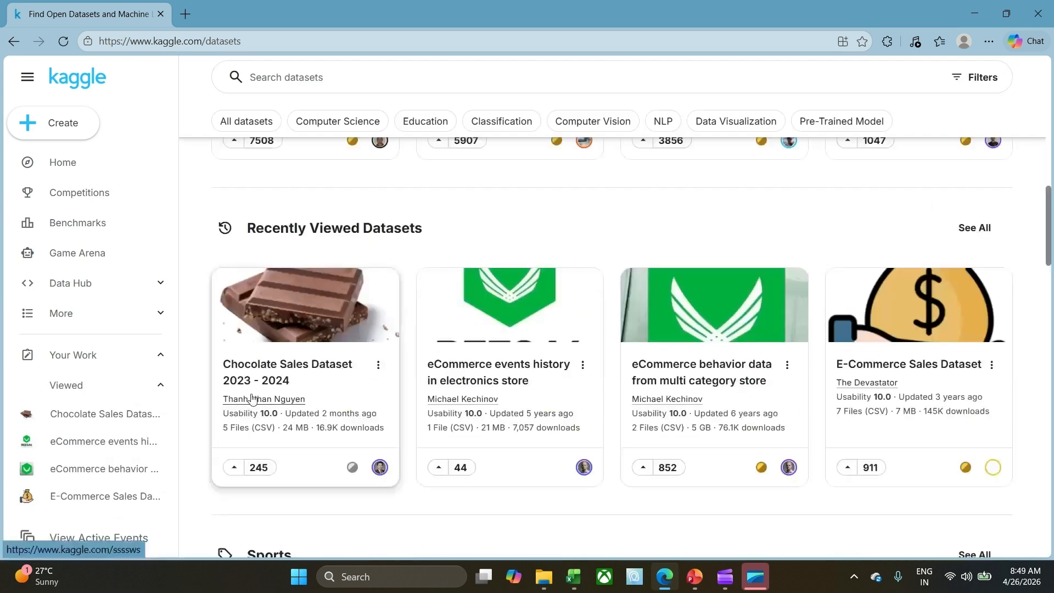
scroll(390, 344, up, 1)
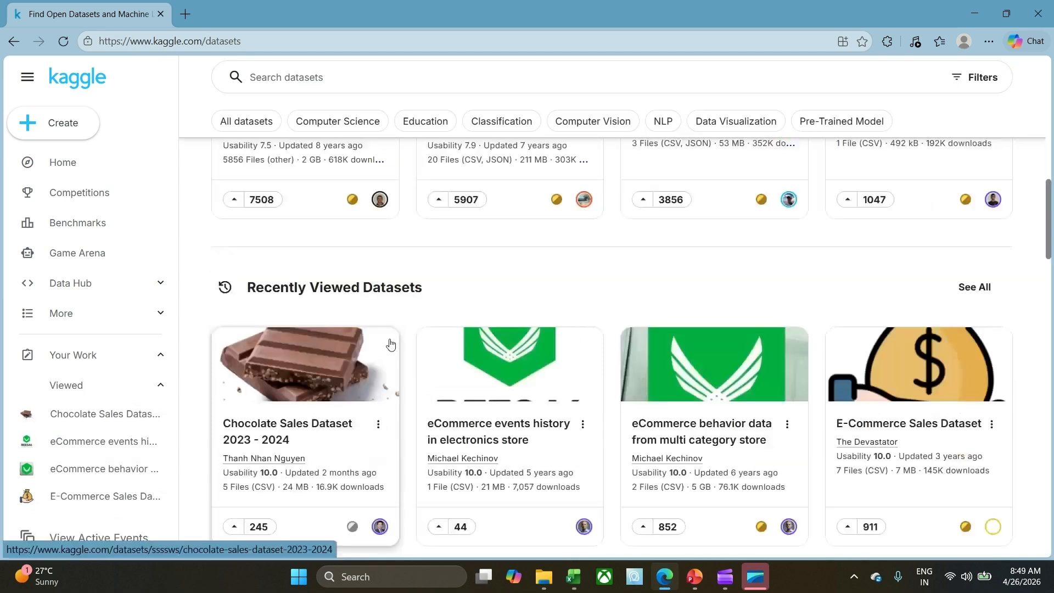
scroll(390, 345, up, 7)
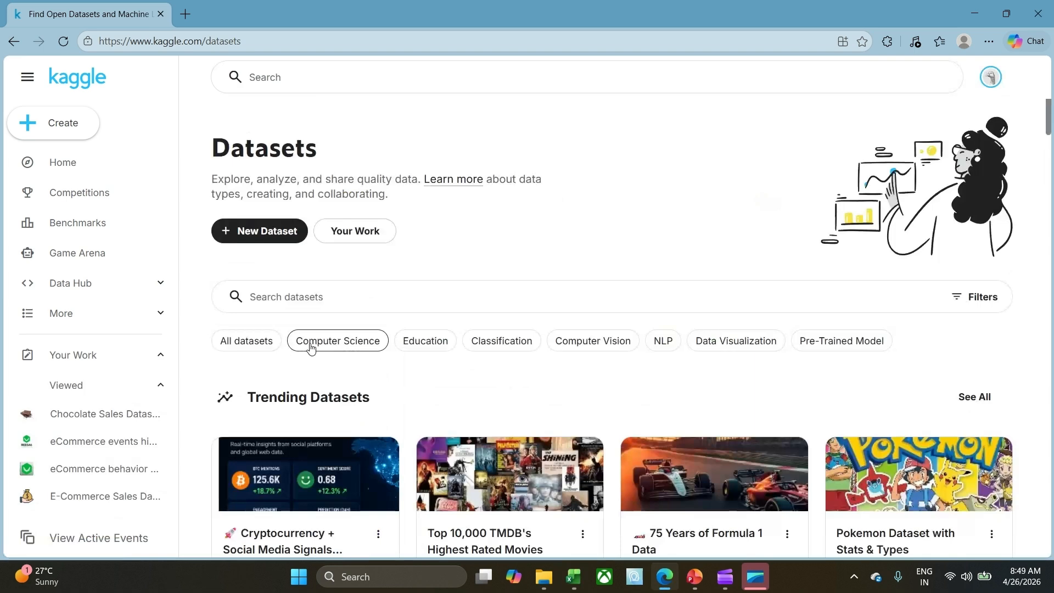
scroll(362, 283, down, 8)
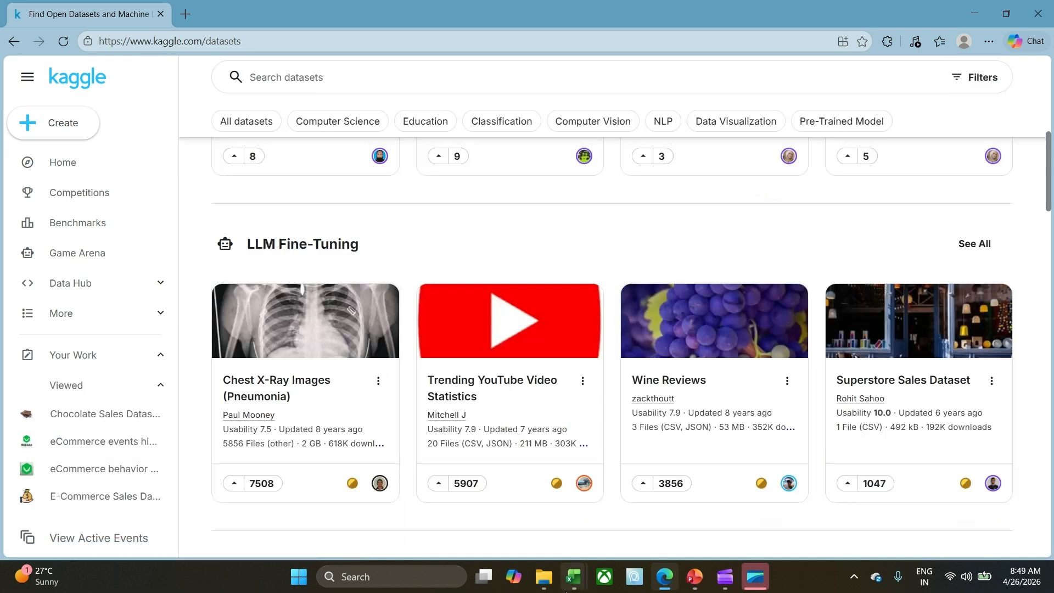
Return to the products workbook in Excel and review the first product's fields, from product_id through brand to category.
mouse_move(574, 586)
click(372, 481)
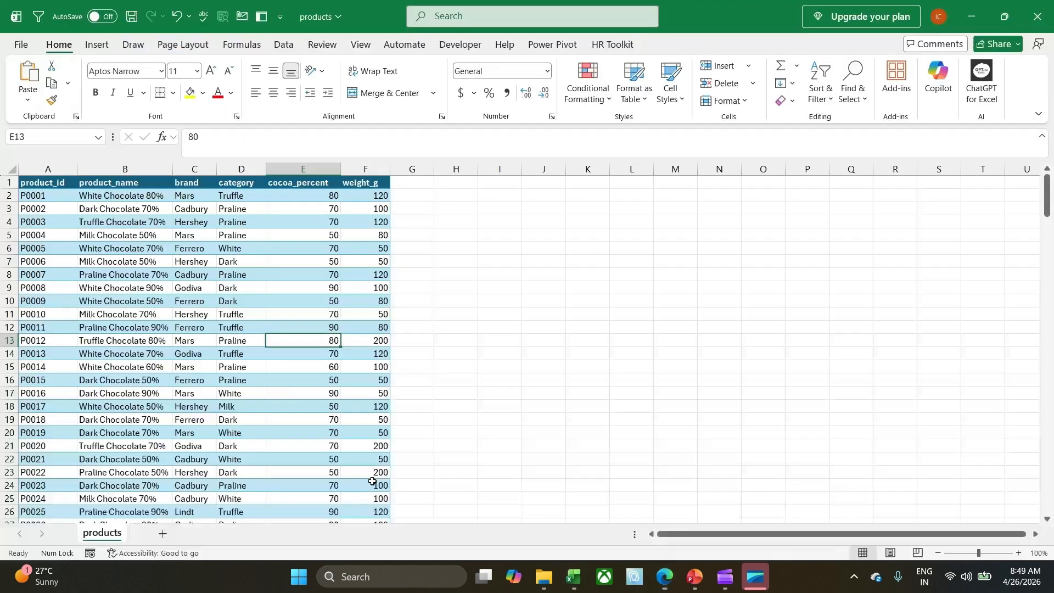
click(69, 260)
click(54, 200)
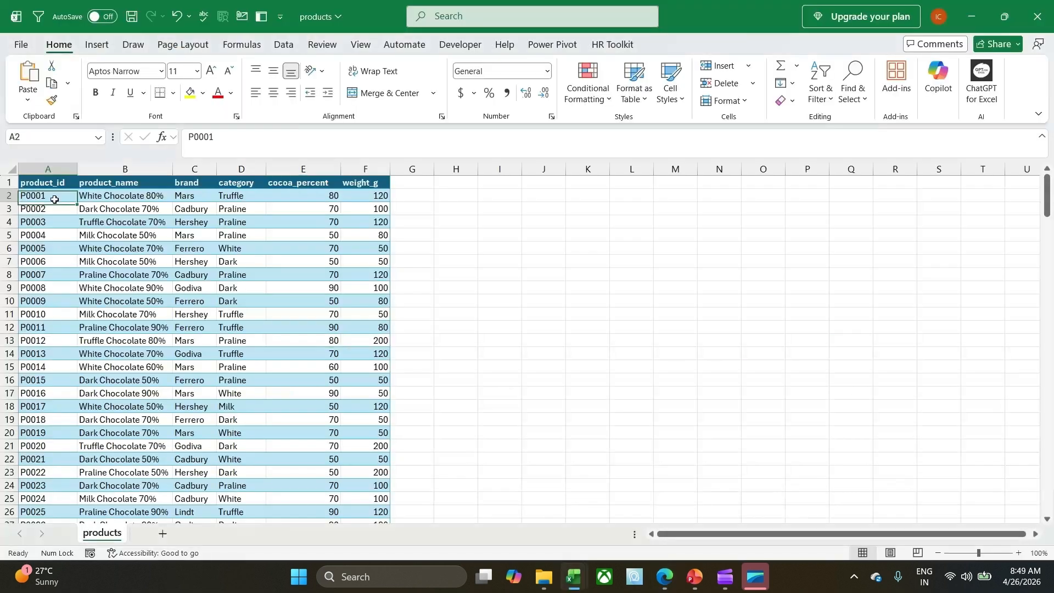
click(187, 193)
key(Tab)
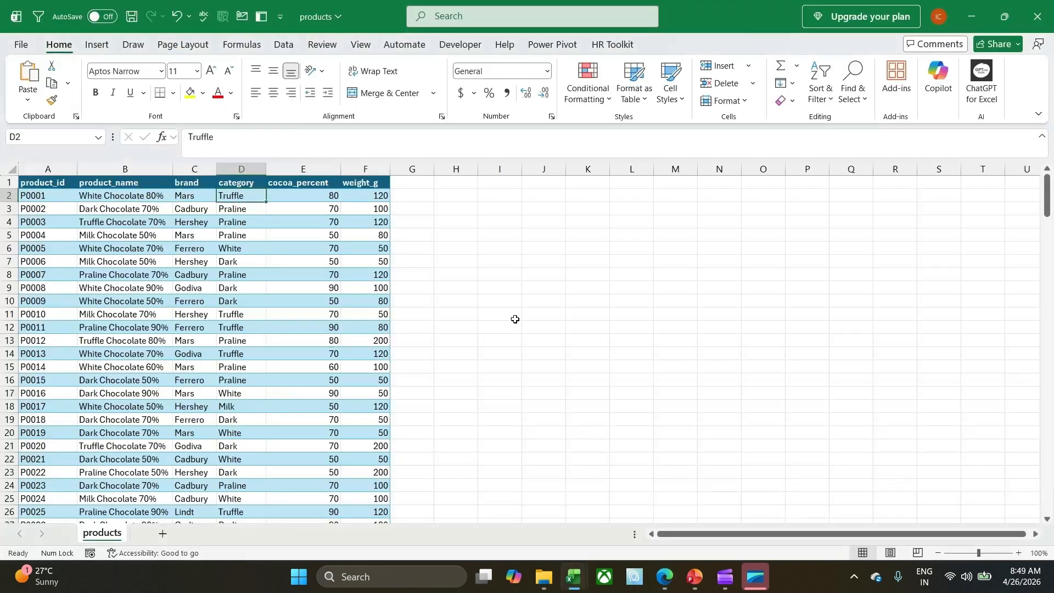
Switch to the sales workbook, check how far the data extends, and review its product_id, unit_price and customer_id columns.
mouse_move(574, 582)
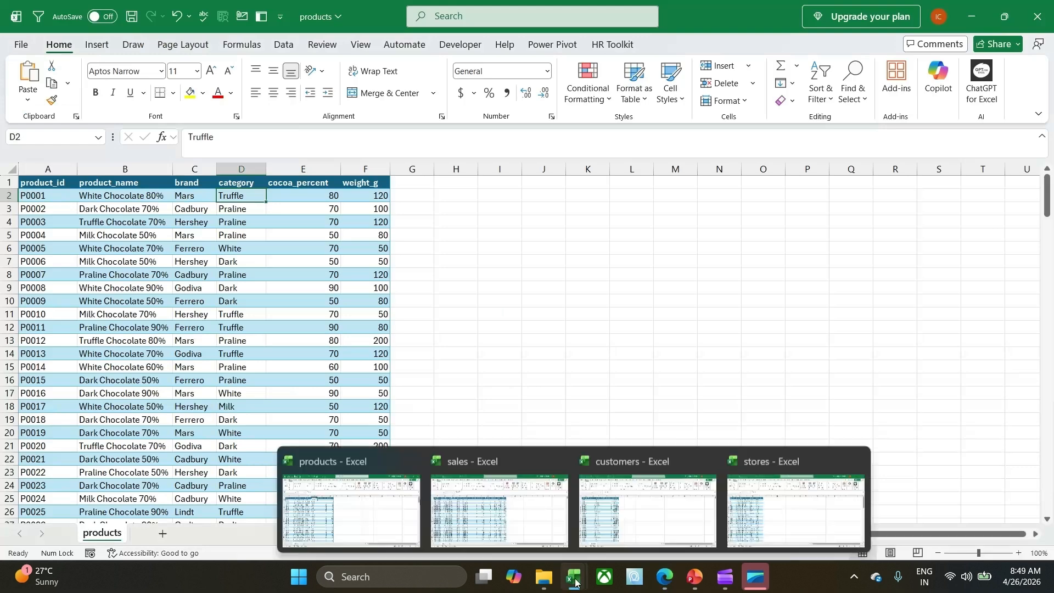
click(443, 497)
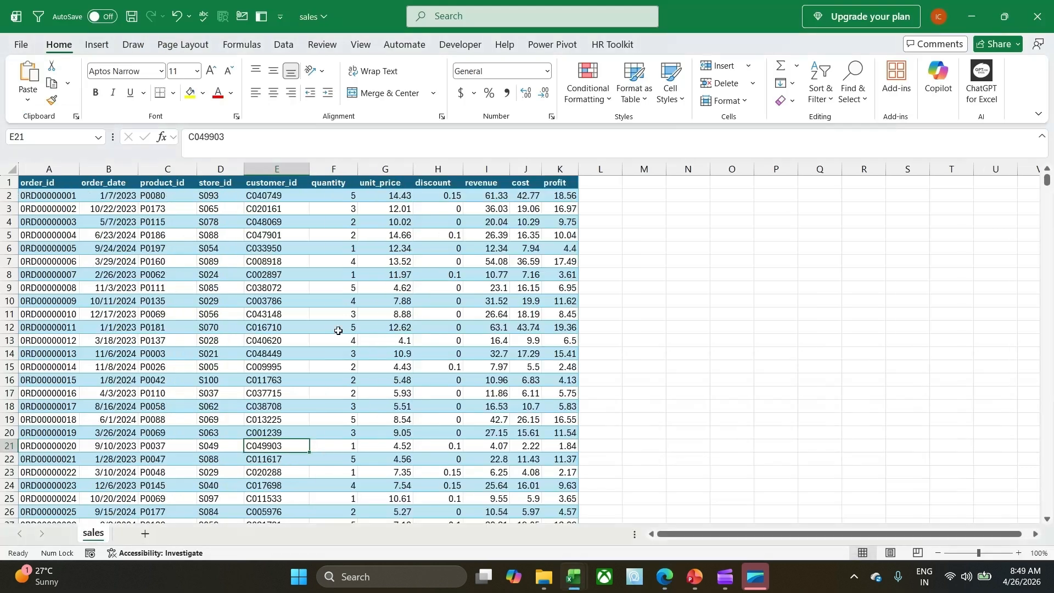
key(ctrl+Down)
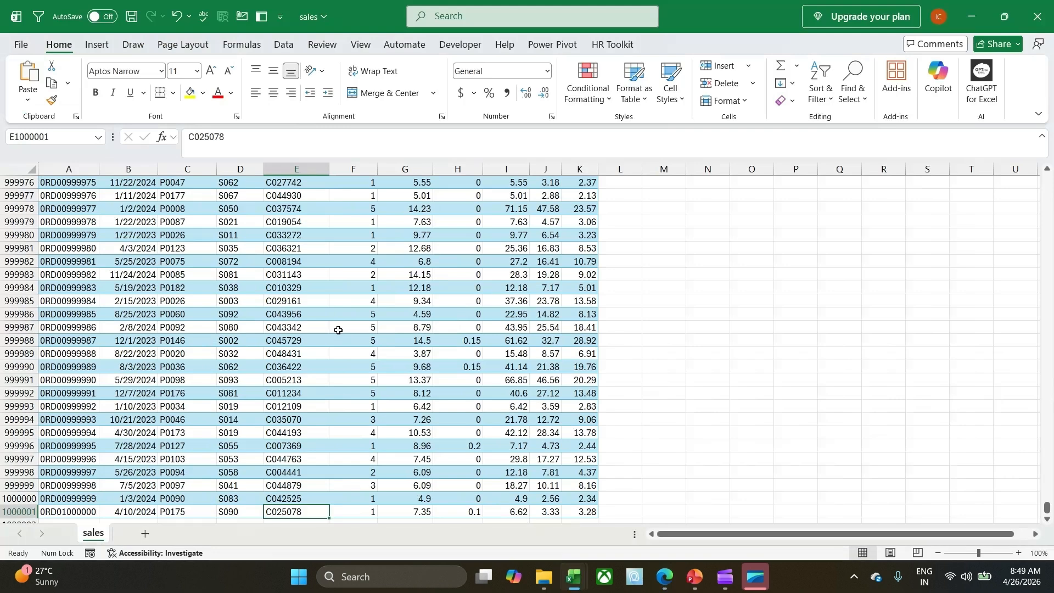
key(ctrl+Up)
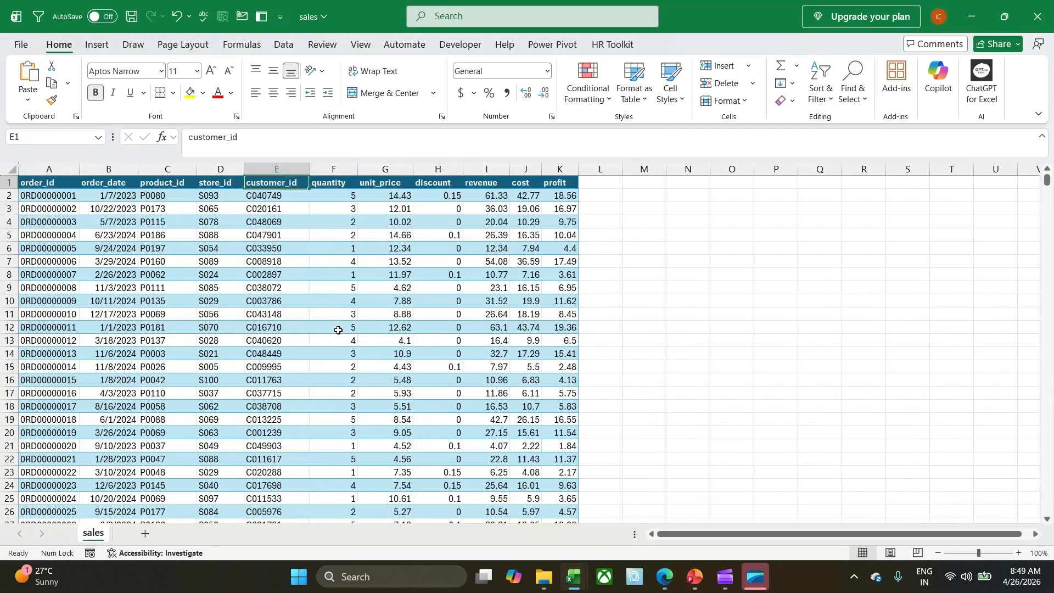
click(177, 196)
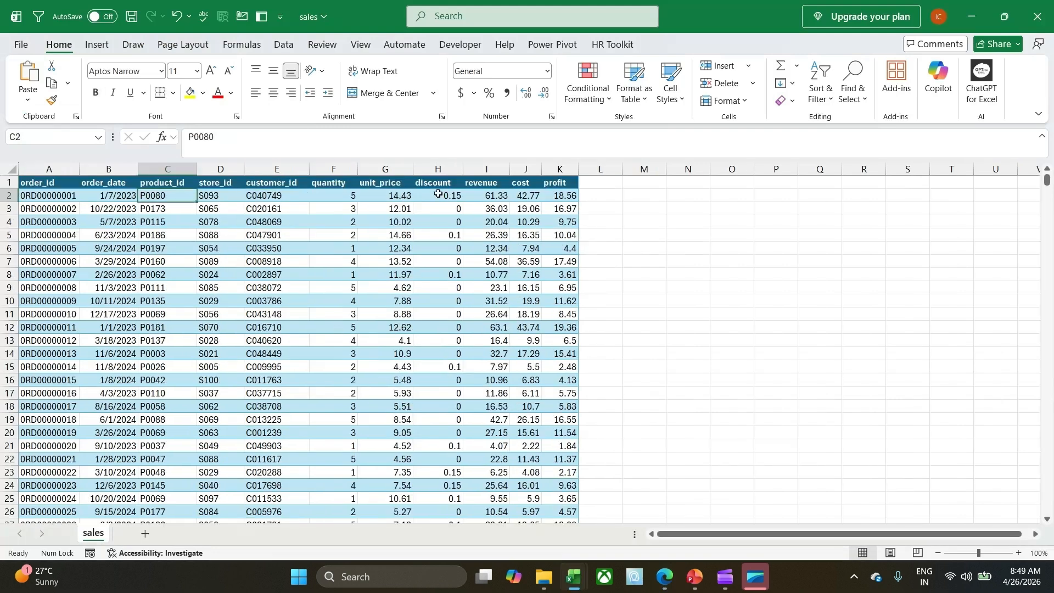
click(603, 202)
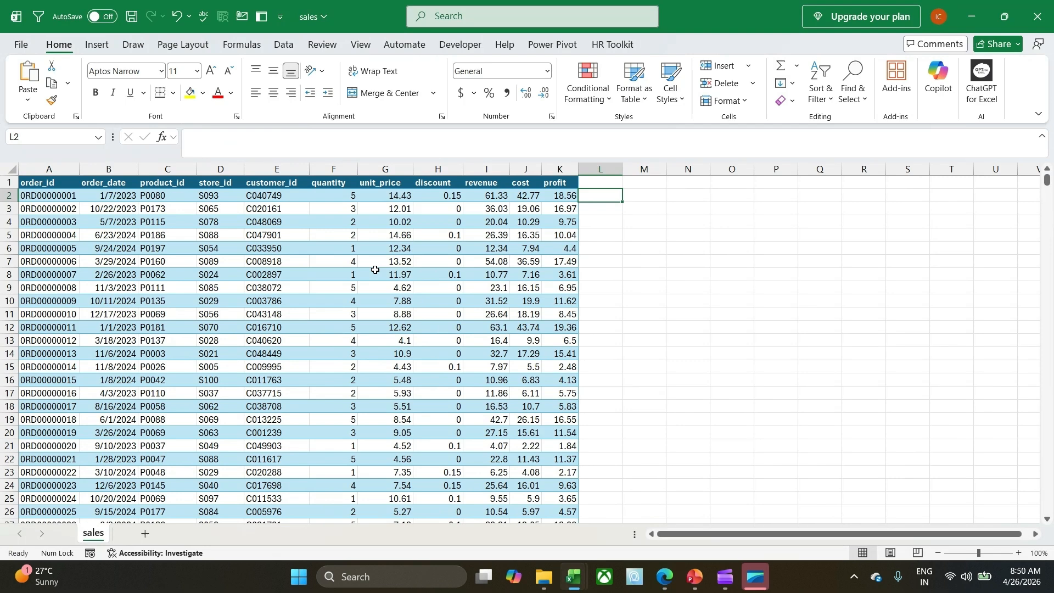
click(371, 245)
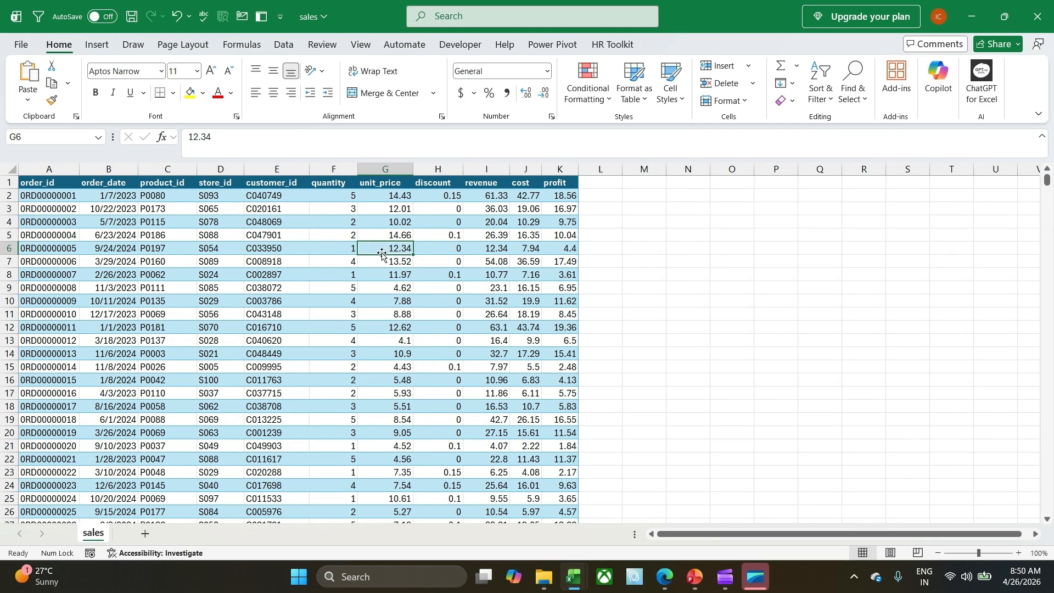
click(255, 261)
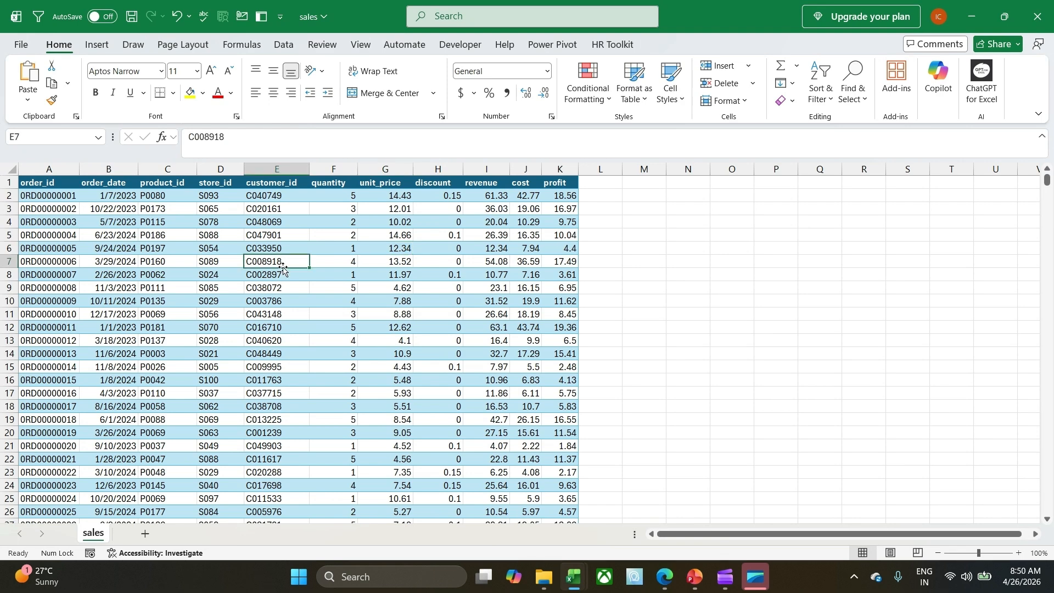
Switch to the customers workbook and review the first customer's customer_id, age and gender fields.
mouse_move(575, 582)
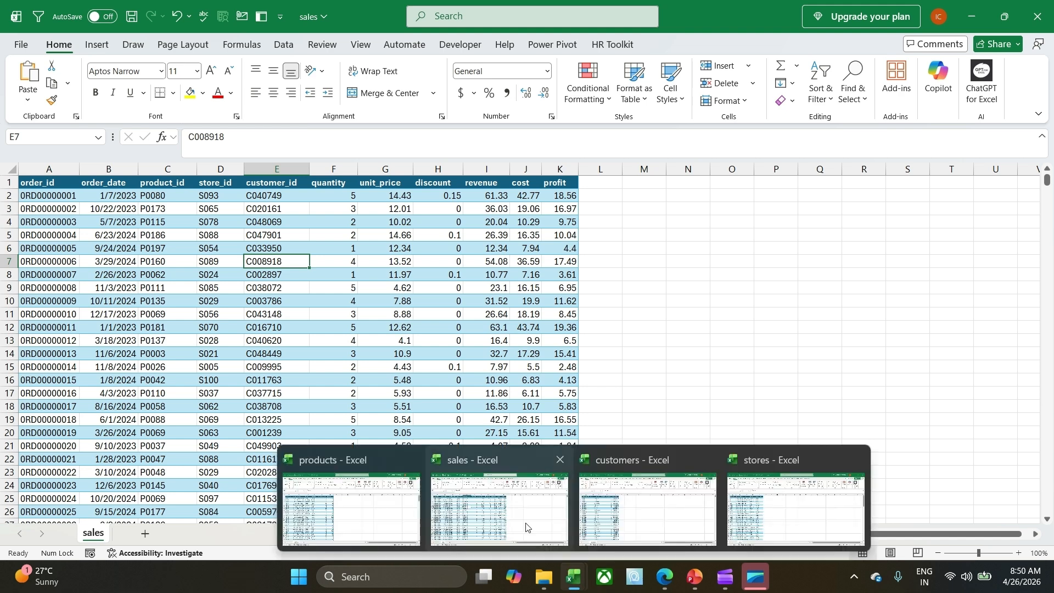
click(648, 511)
key(Down)
key(Down)
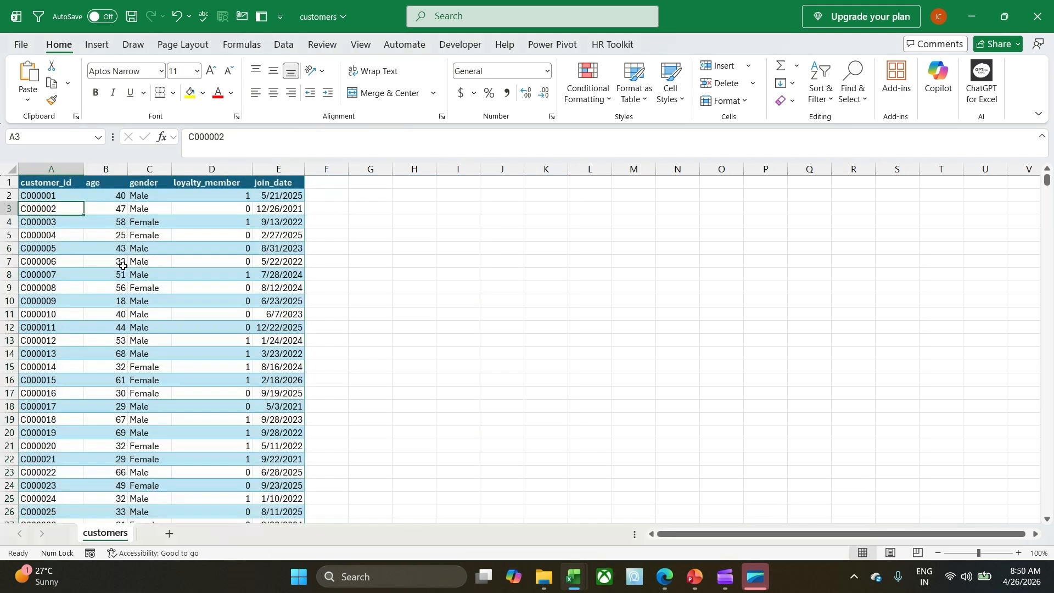
click(62, 197)
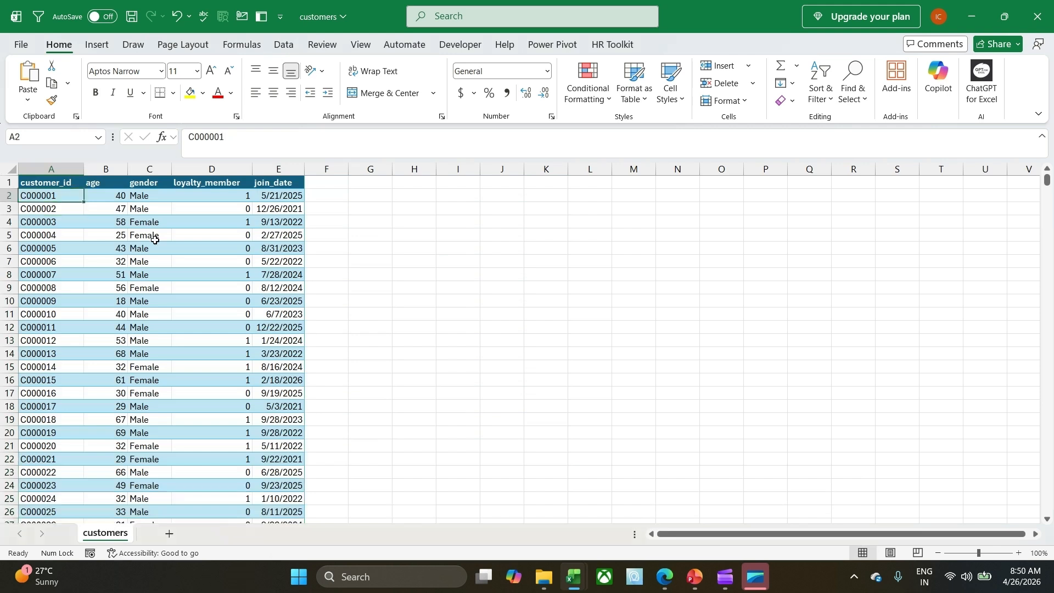
key(Right)
key(Right)
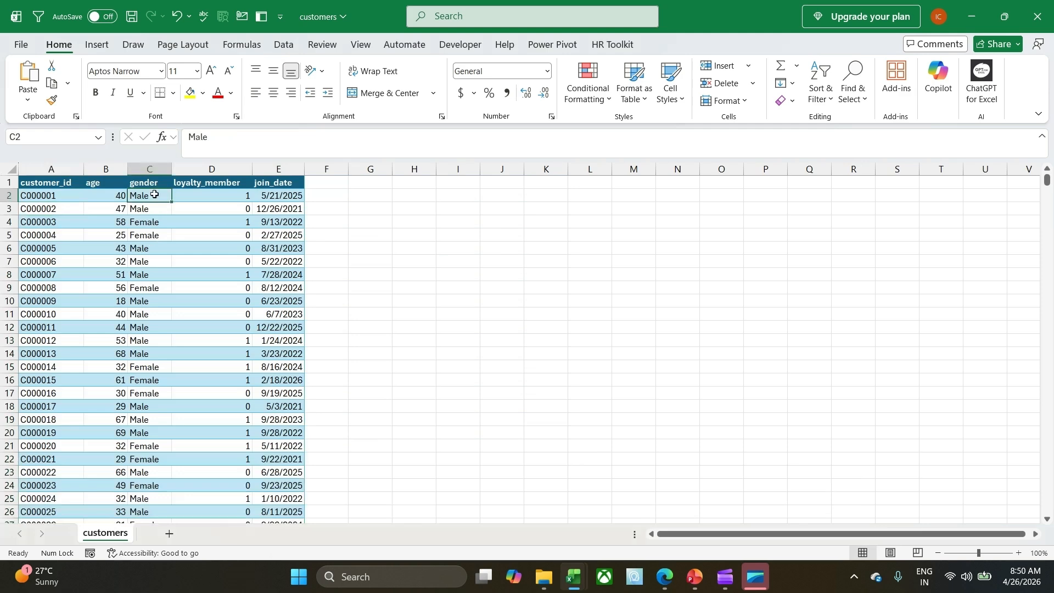
Go back to the sales workbook and examine the customer_id column, selecting its header and entries down to row 15.
mouse_move(575, 591)
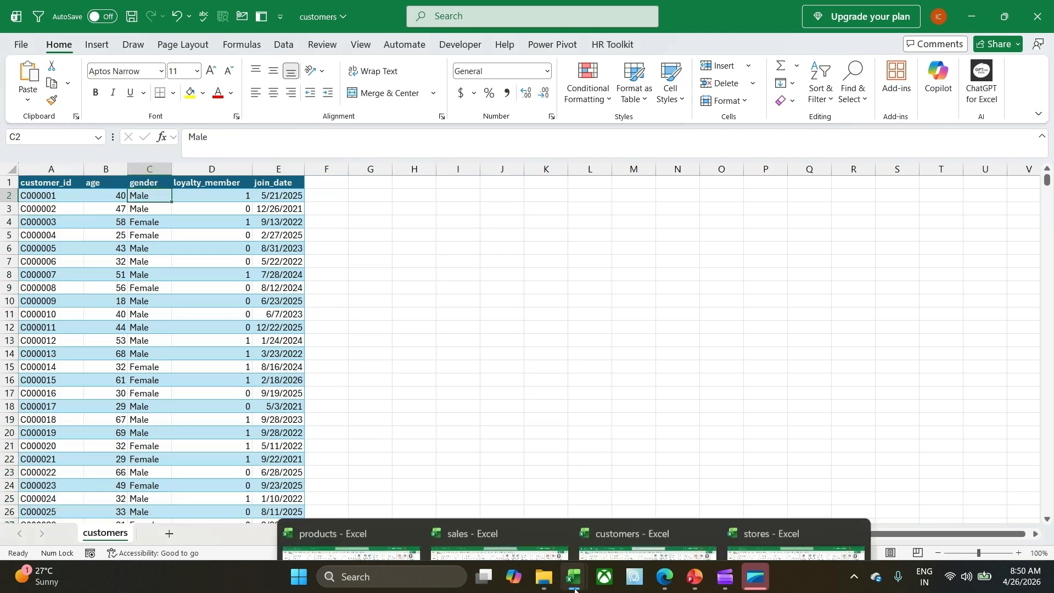
click(505, 519)
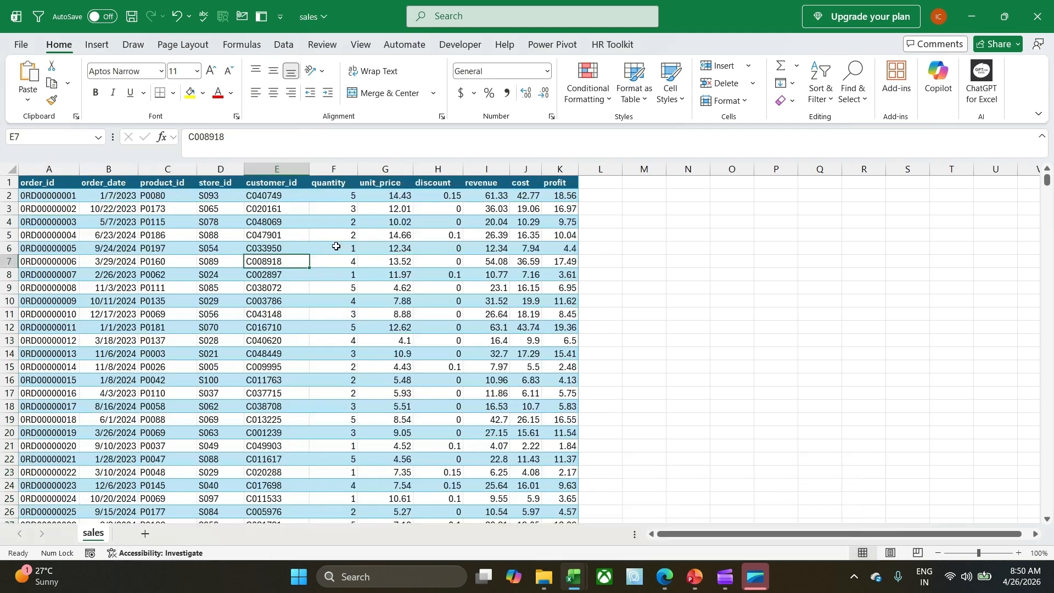
click(279, 195)
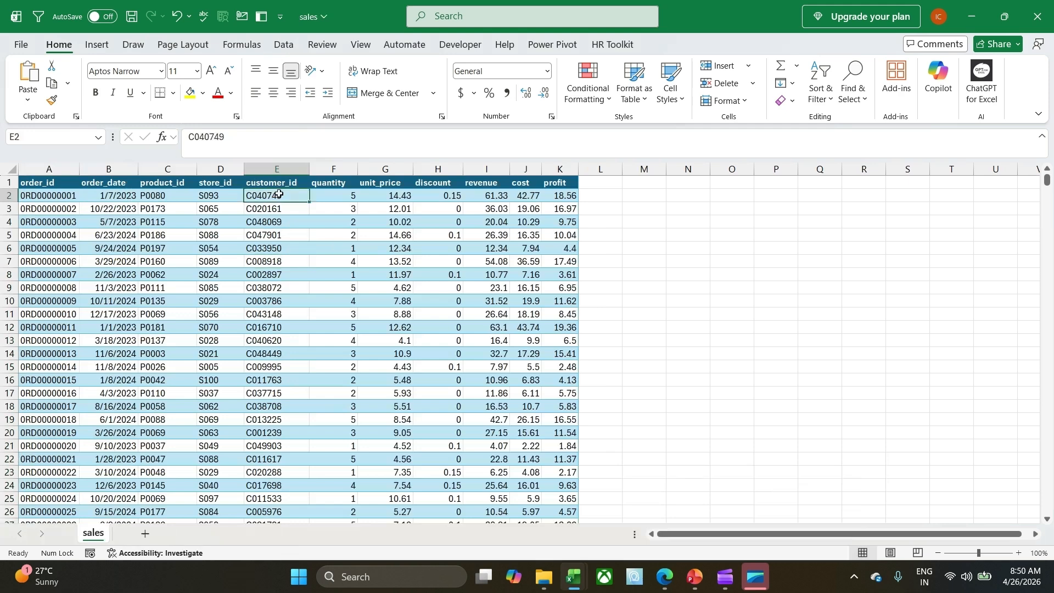
drag(277, 183, 277, 365)
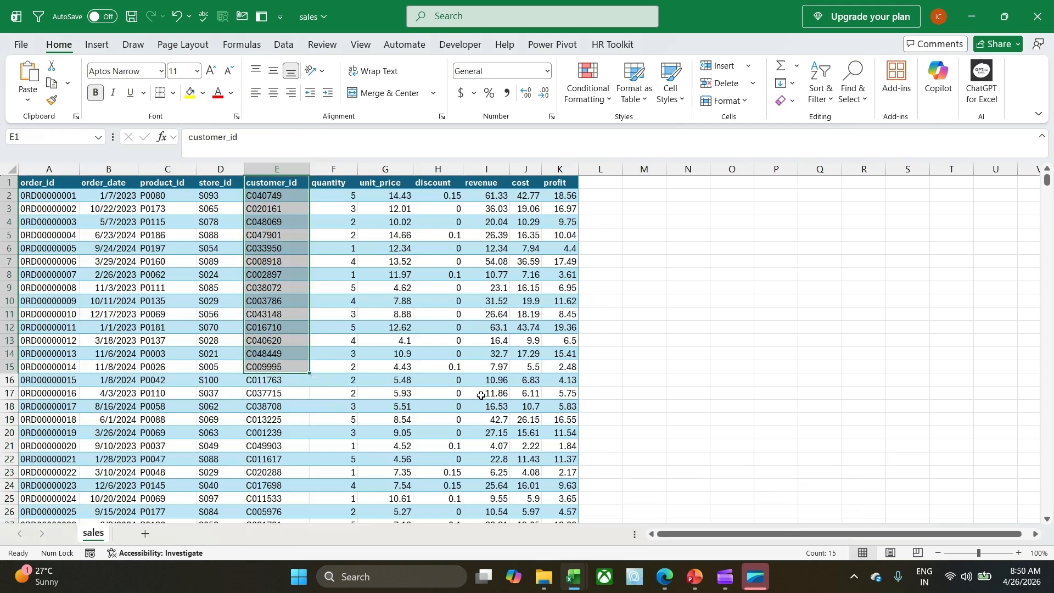
Switch to the stores workbook and review its city, country and store_type columns.
click(564, 584)
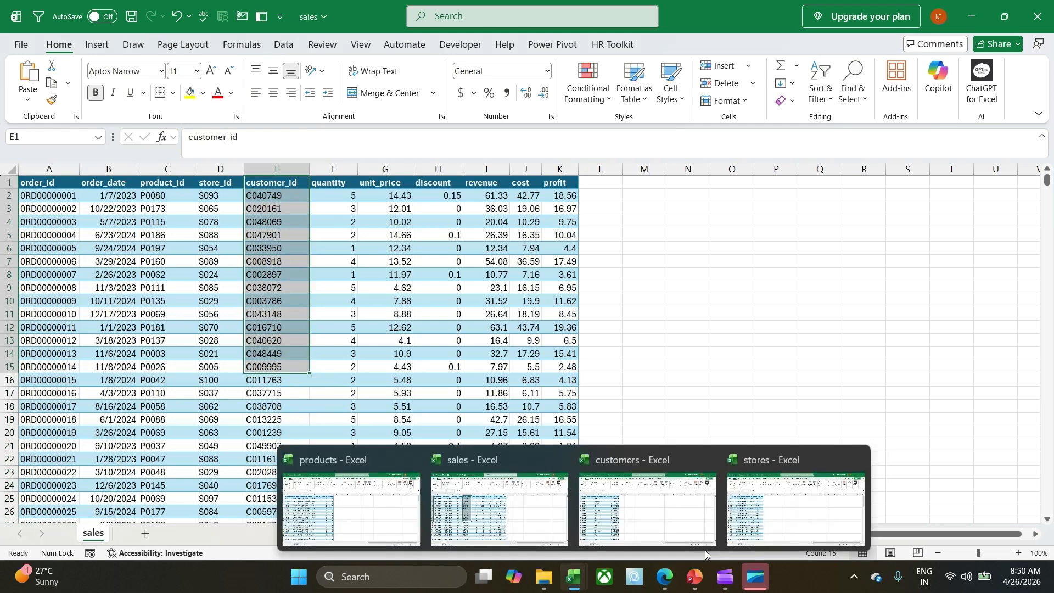
click(796, 508)
click(159, 262)
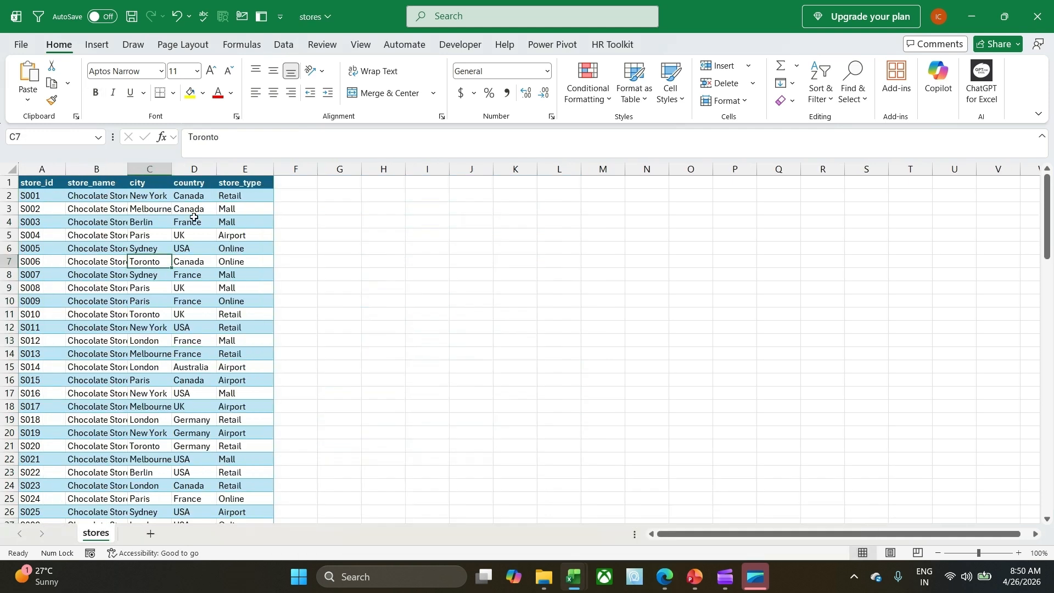
click(198, 166)
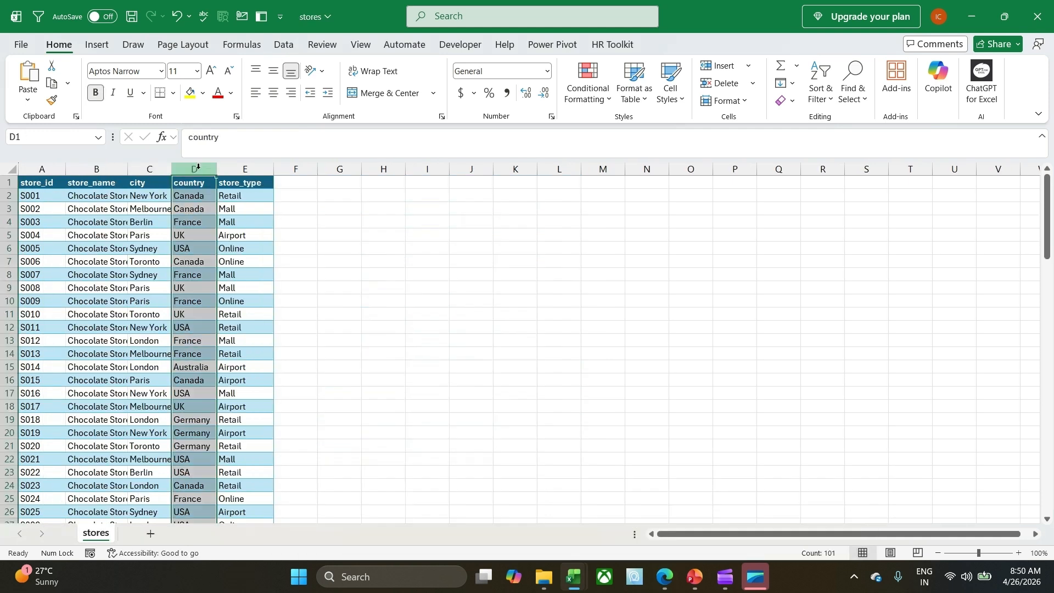
drag(198, 167, 231, 168)
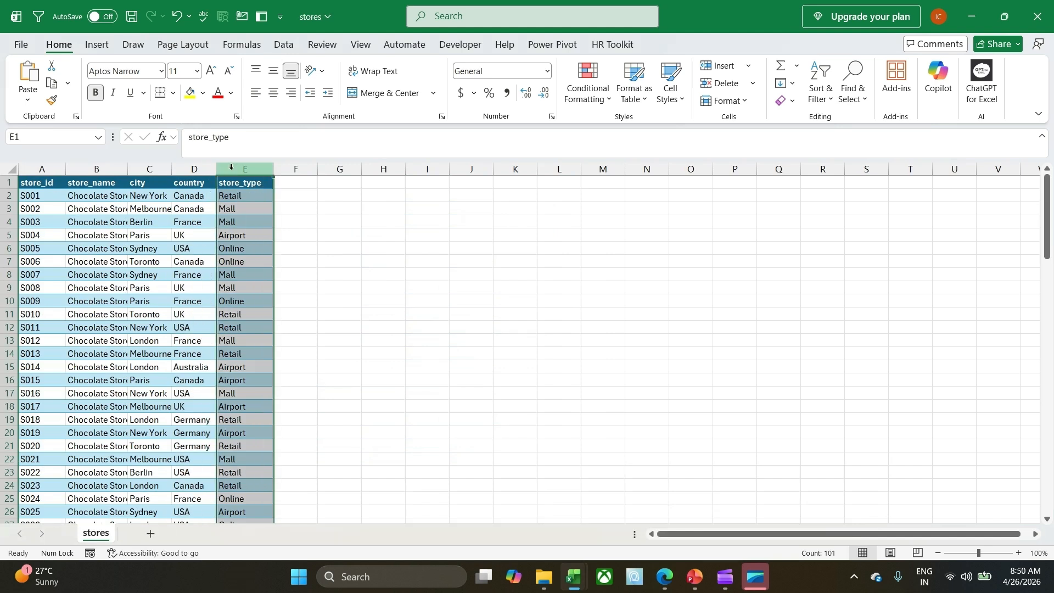
click(208, 289)
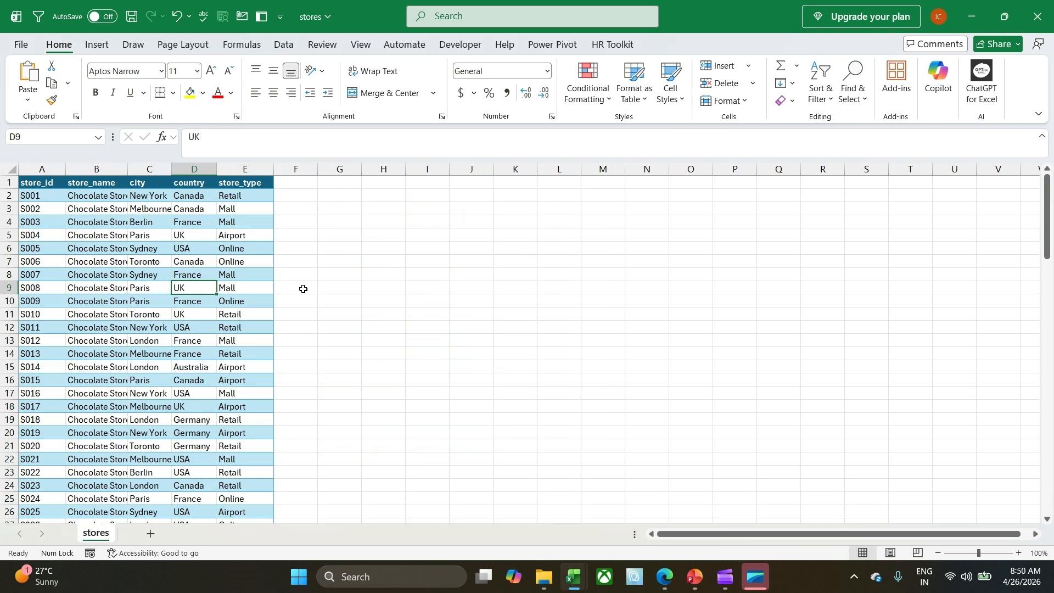
Display the Power Pivot commands in the stores workbook and review the available options.
click(546, 48)
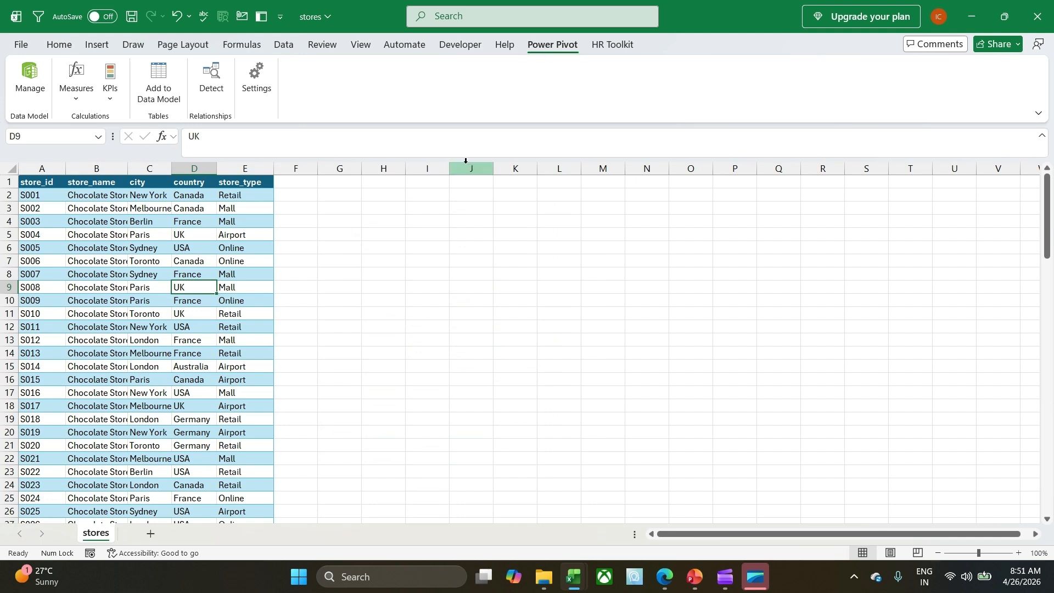
click(133, 273)
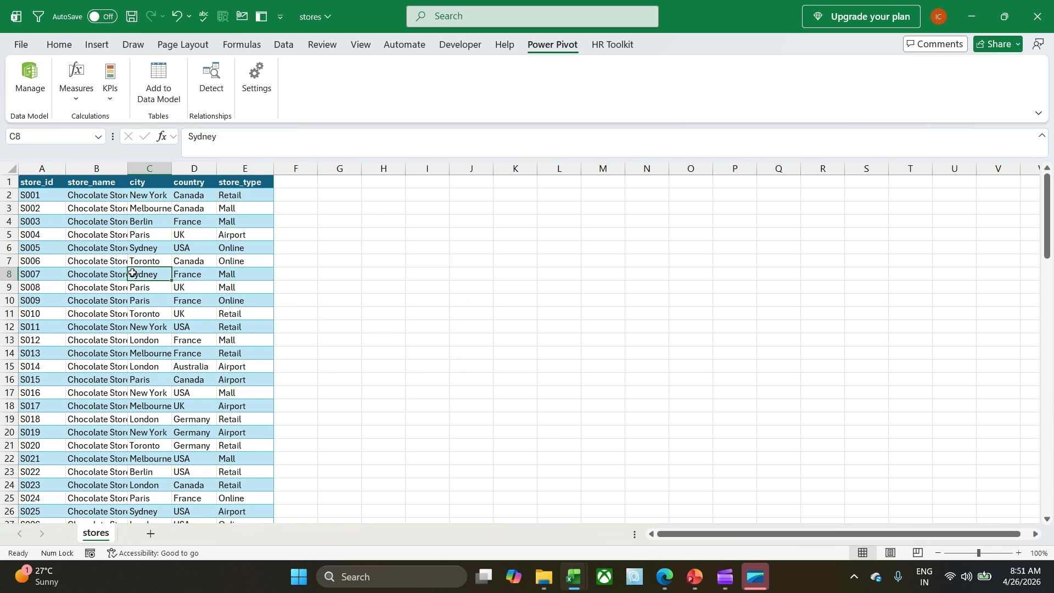
click(113, 339)
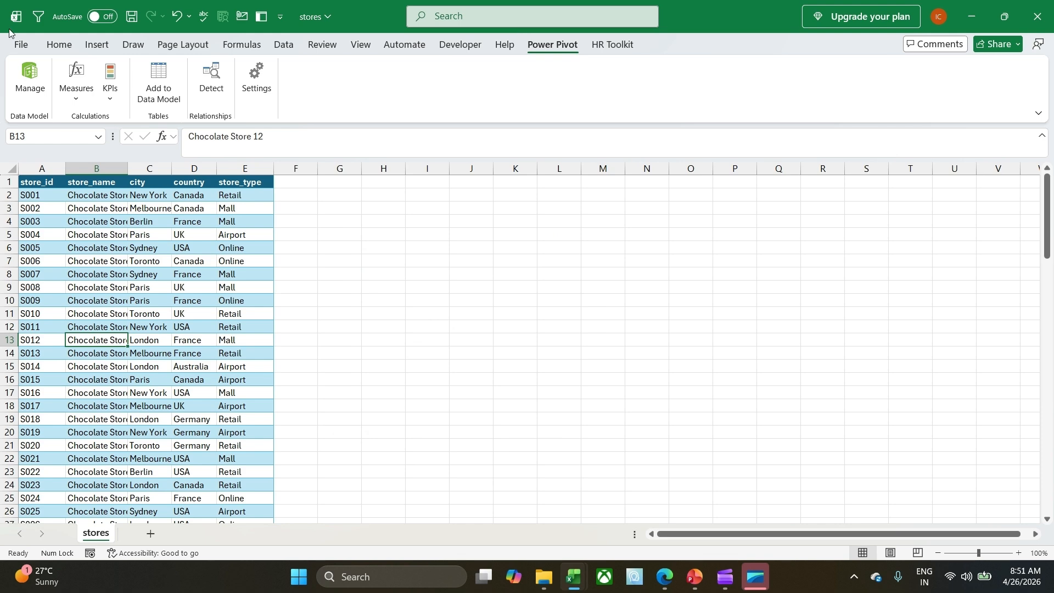
Open the COM Add-ins manager from the Excel options, check that Microsoft Power Pivot for Excel is enabled, and confirm.
click(20, 44)
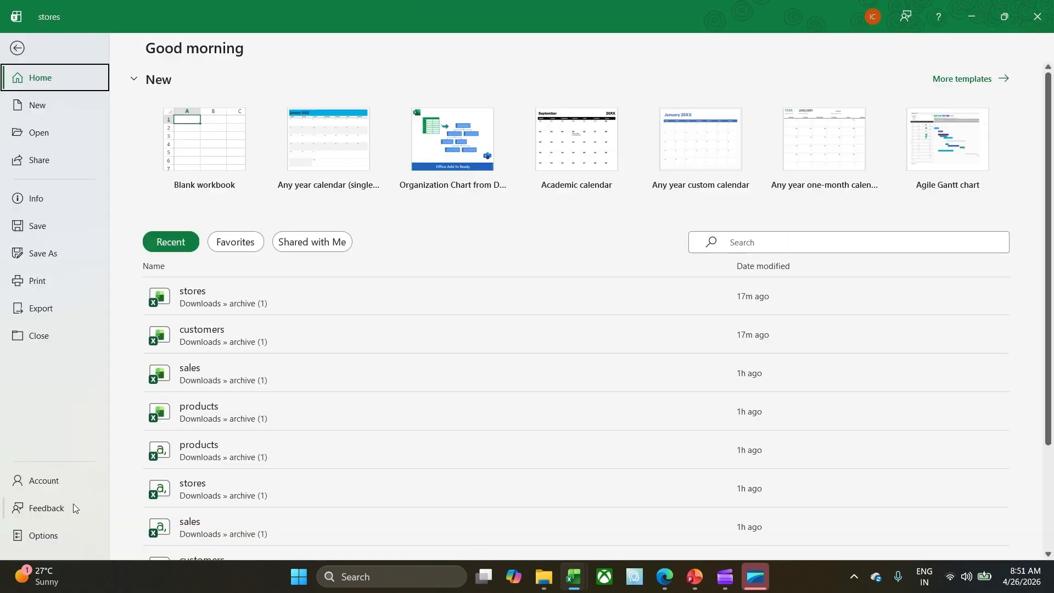
click(43, 536)
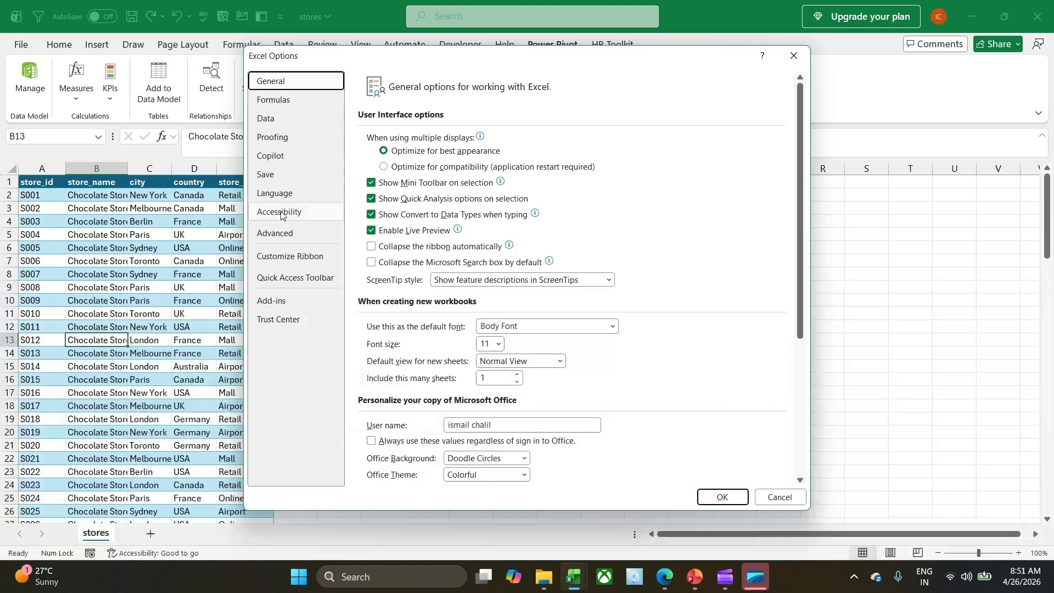
click(279, 304)
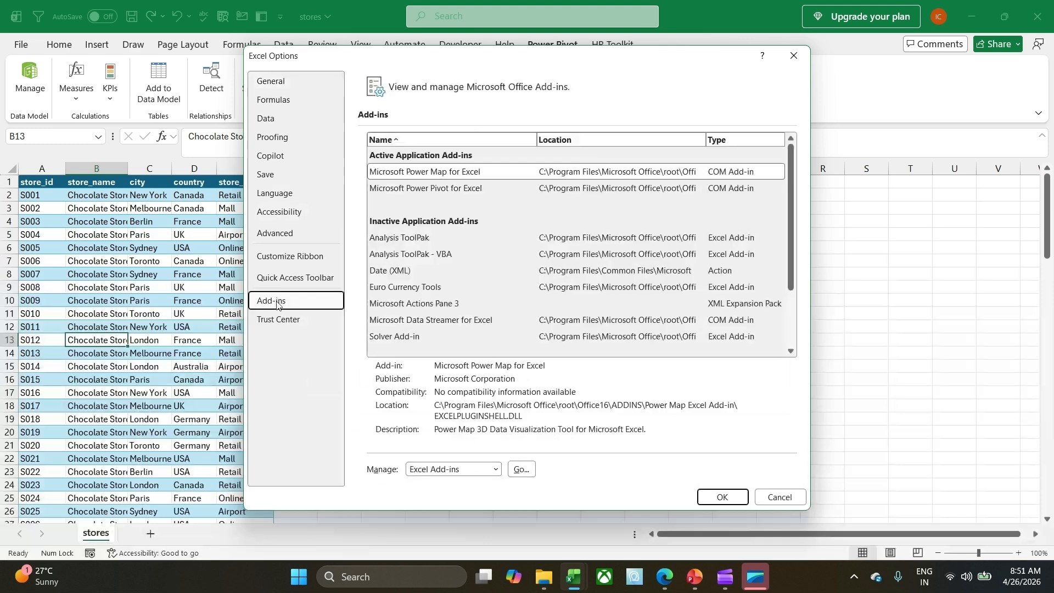
click(459, 470)
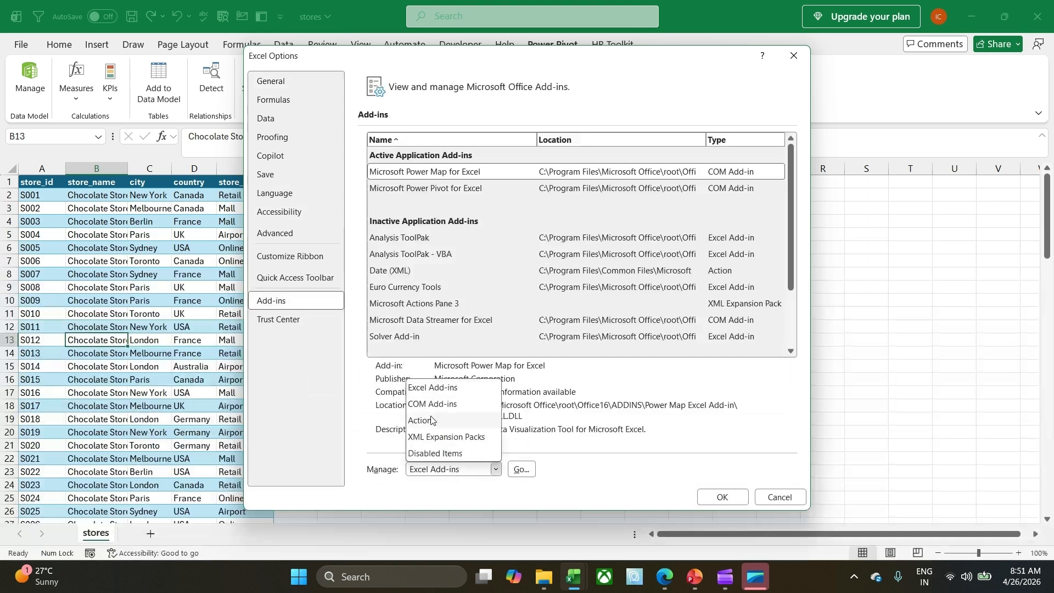
click(431, 404)
click(454, 473)
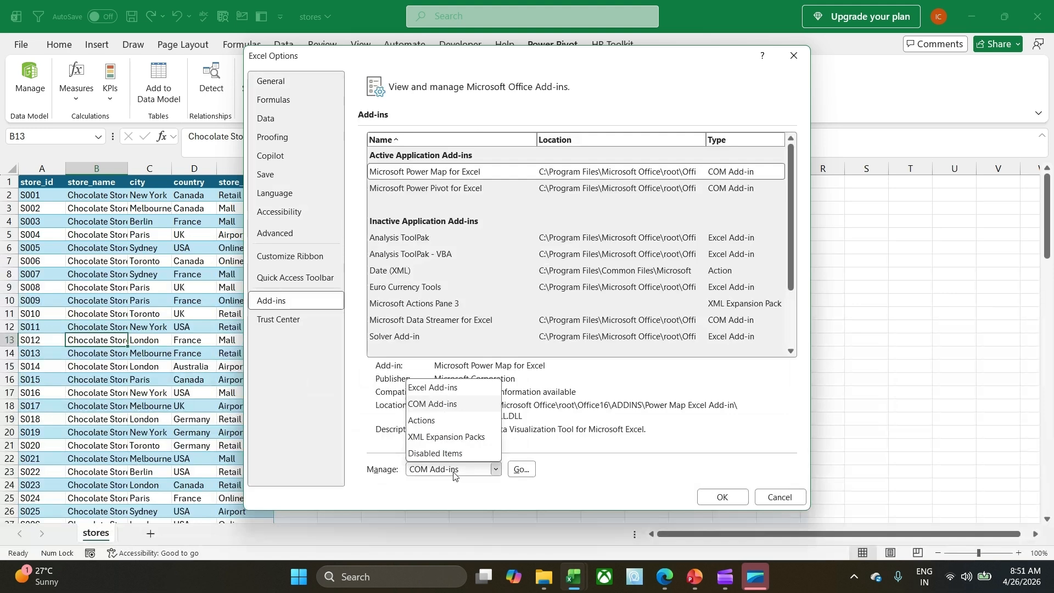
click(428, 407)
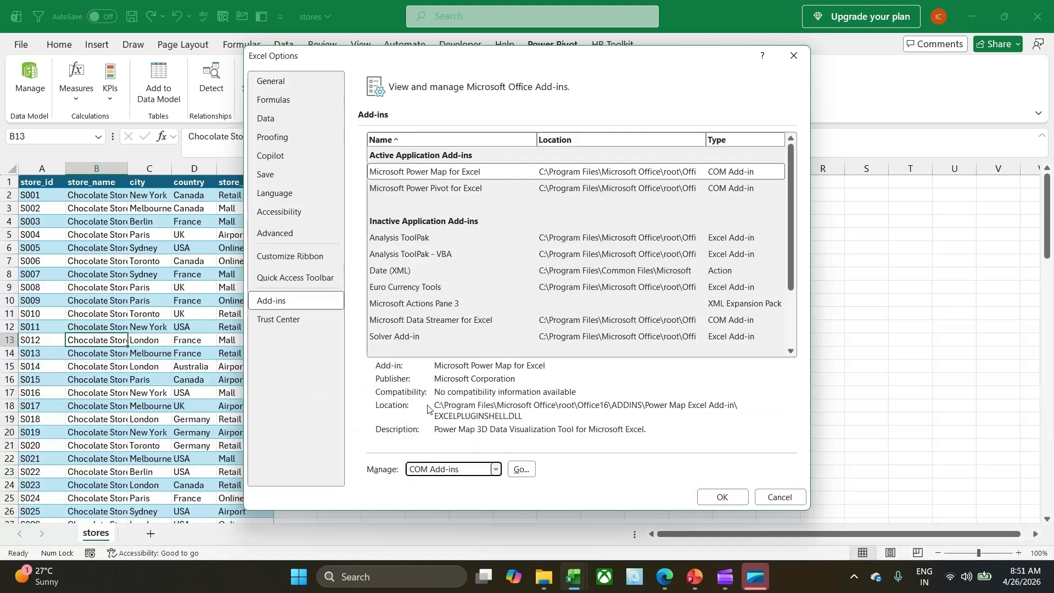
click(521, 470)
drag(274, 165, 531, 194)
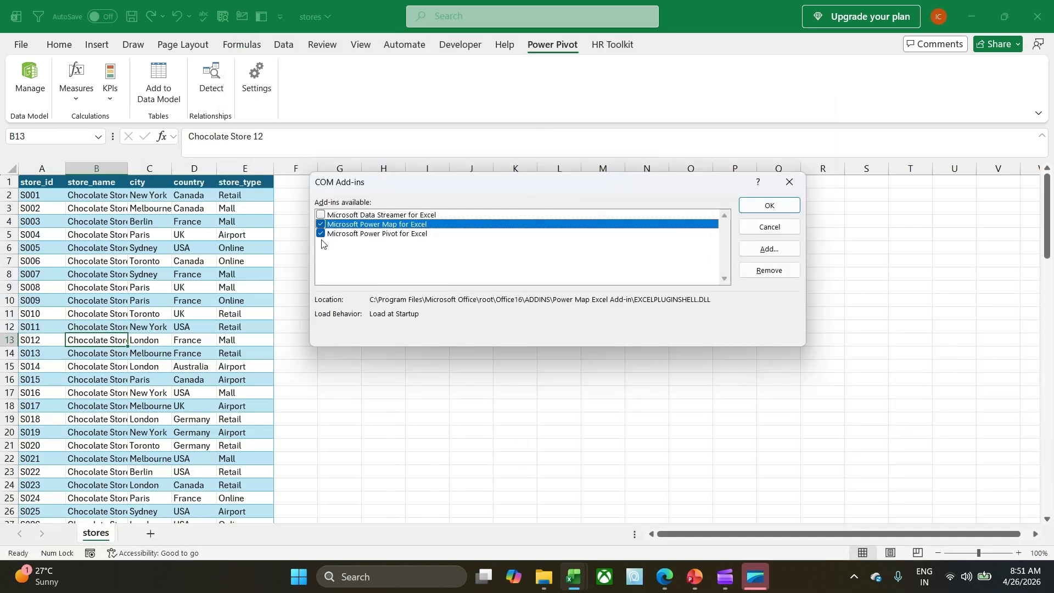
click(770, 207)
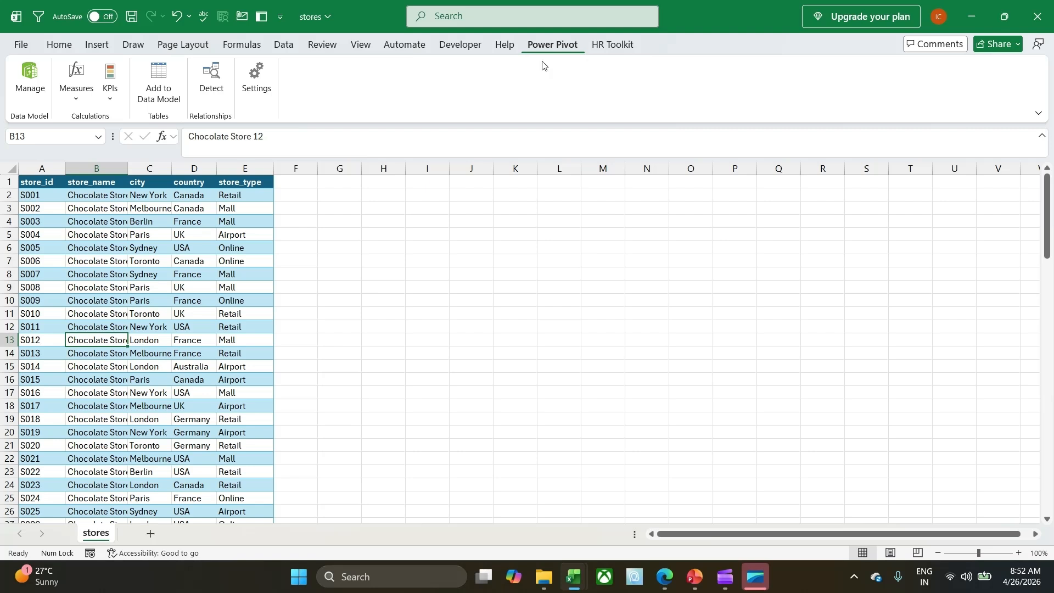
Close the products workbook, saving its changes in the archive (1) folder.
click(182, 279)
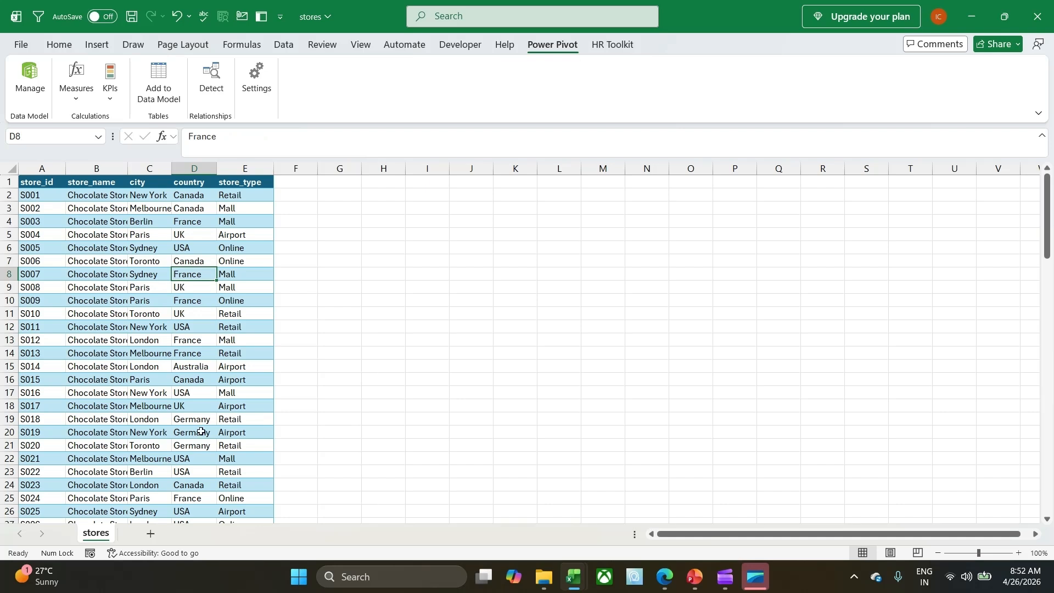
click(575, 576)
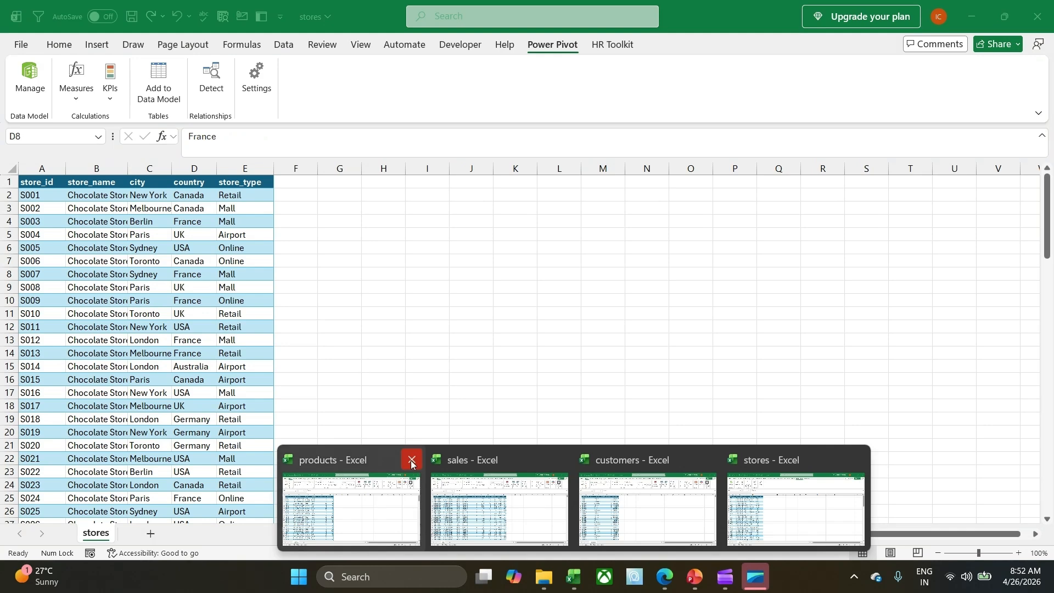
click(411, 463)
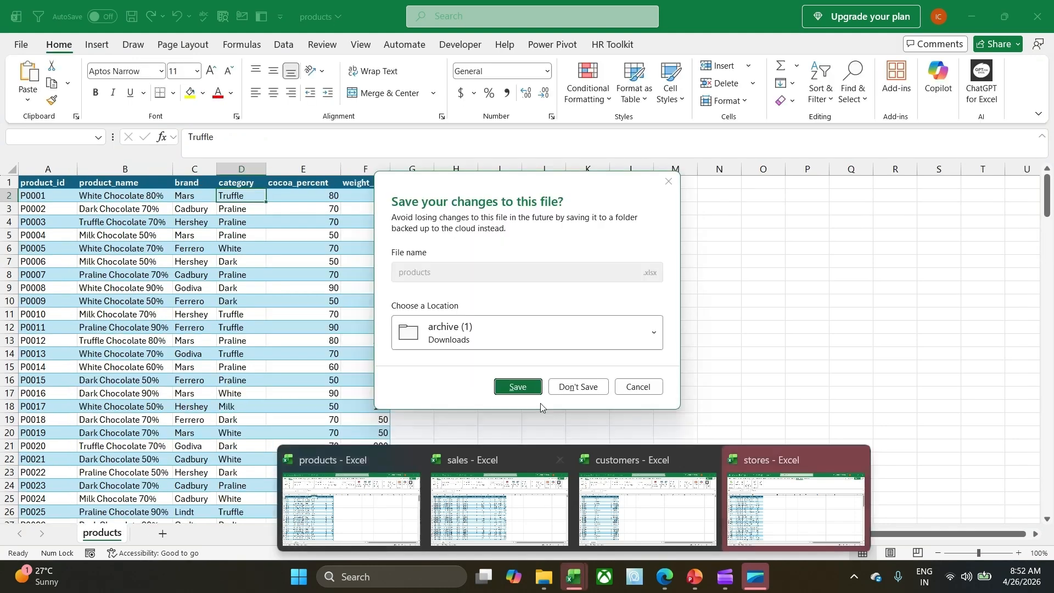
click(517, 387)
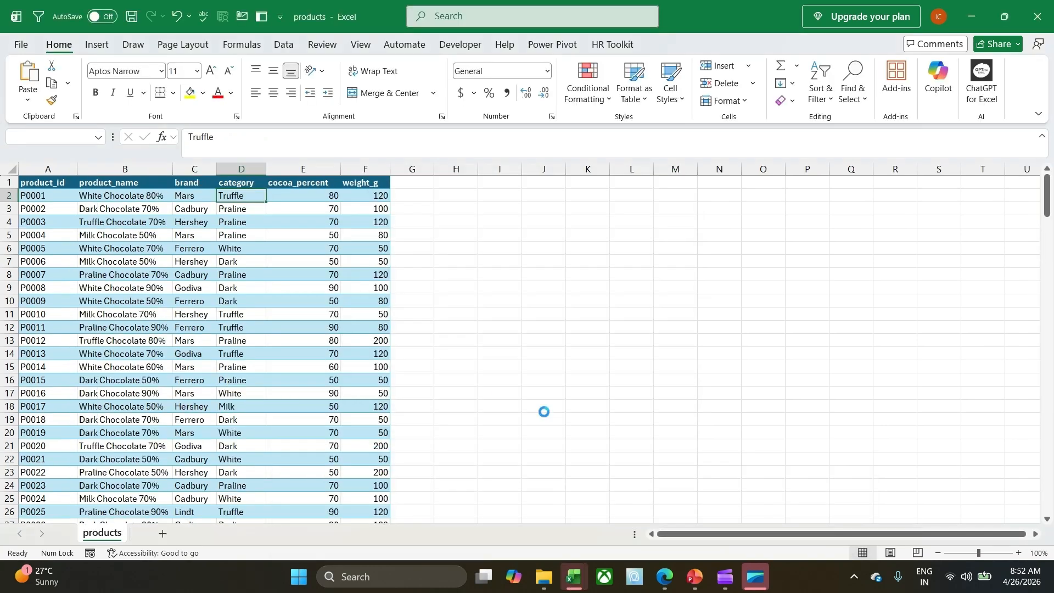
Switch to the sales workbook and close it, saving its changes in the archive (1) folder.
mouse_move(571, 575)
click(423, 495)
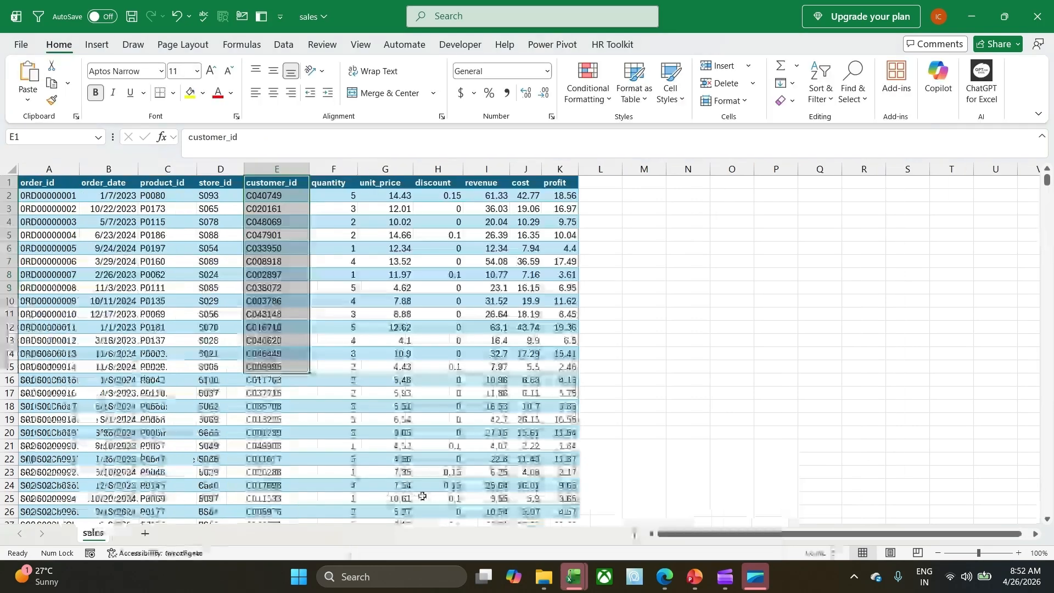
click(1034, 5)
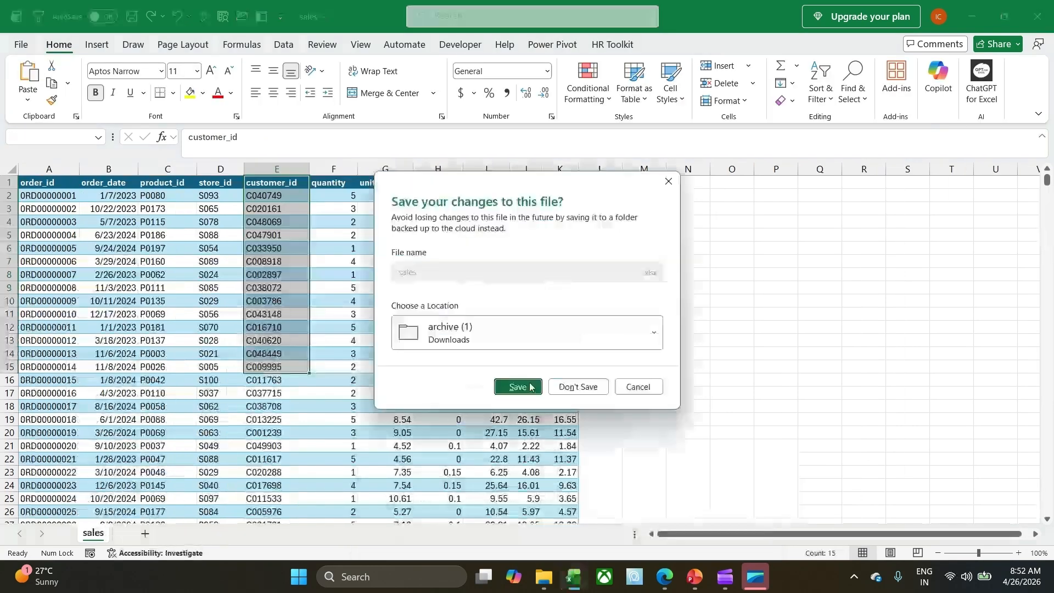
click(531, 388)
Switch to the customers workbook, close it with its changes saved, and check which workbooks are still open.
mouse_move(568, 585)
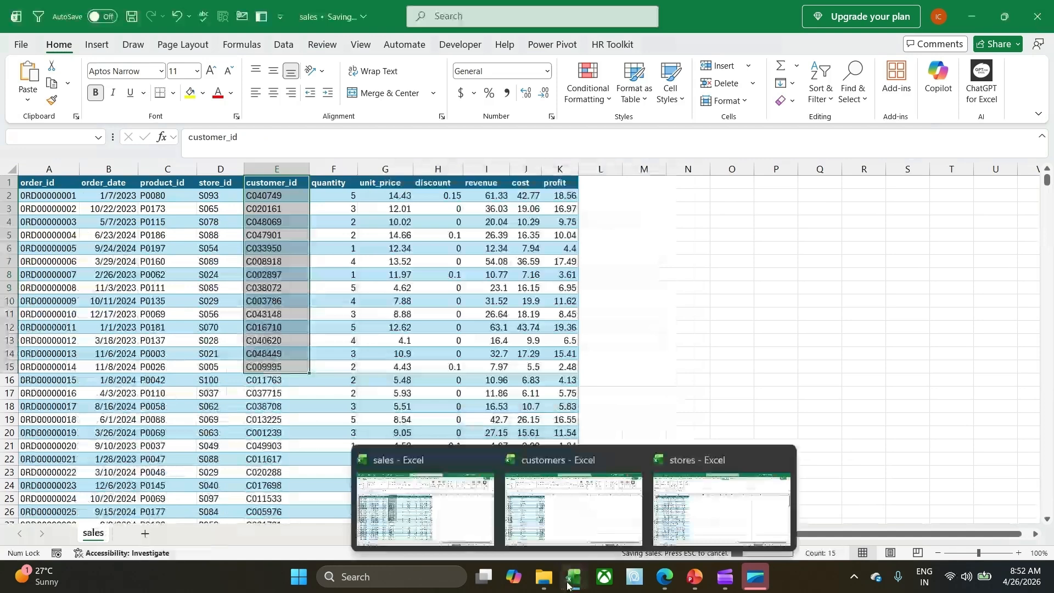
click(573, 508)
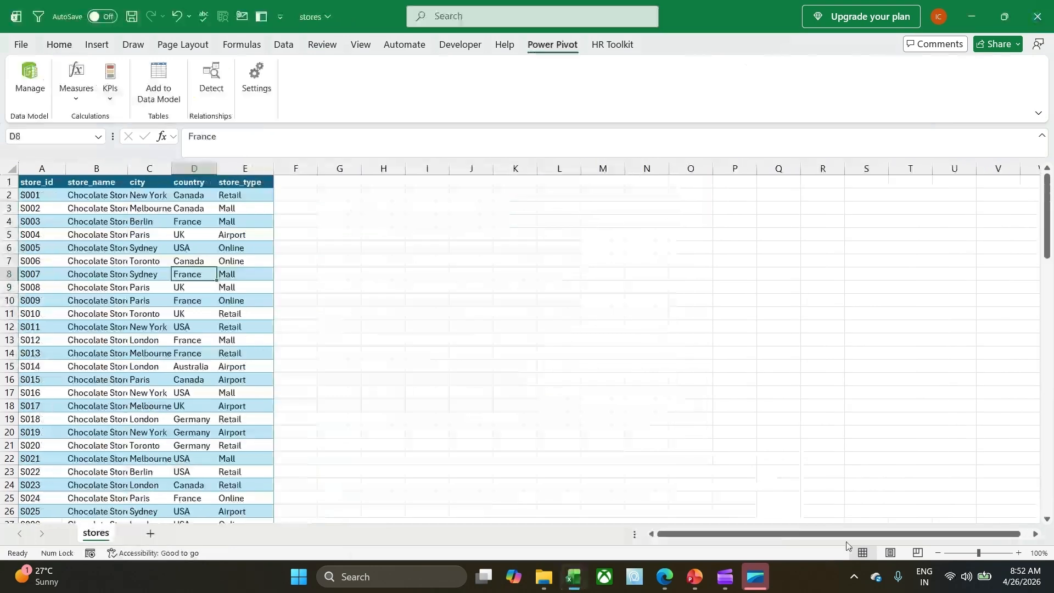
click(114, 251)
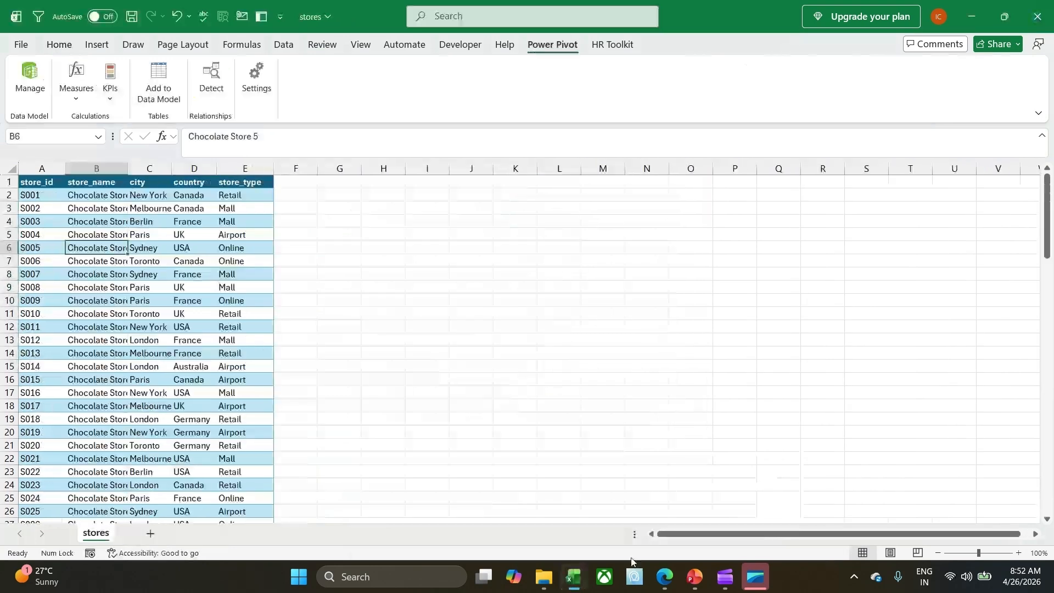
mouse_move(579, 589)
click(501, 492)
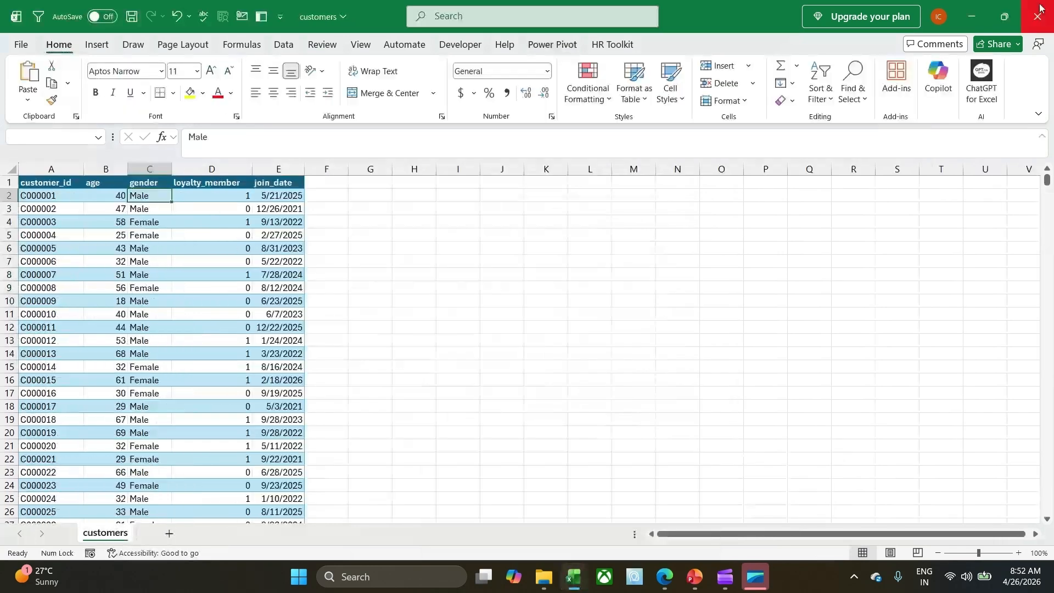
click(1039, 9)
click(517, 387)
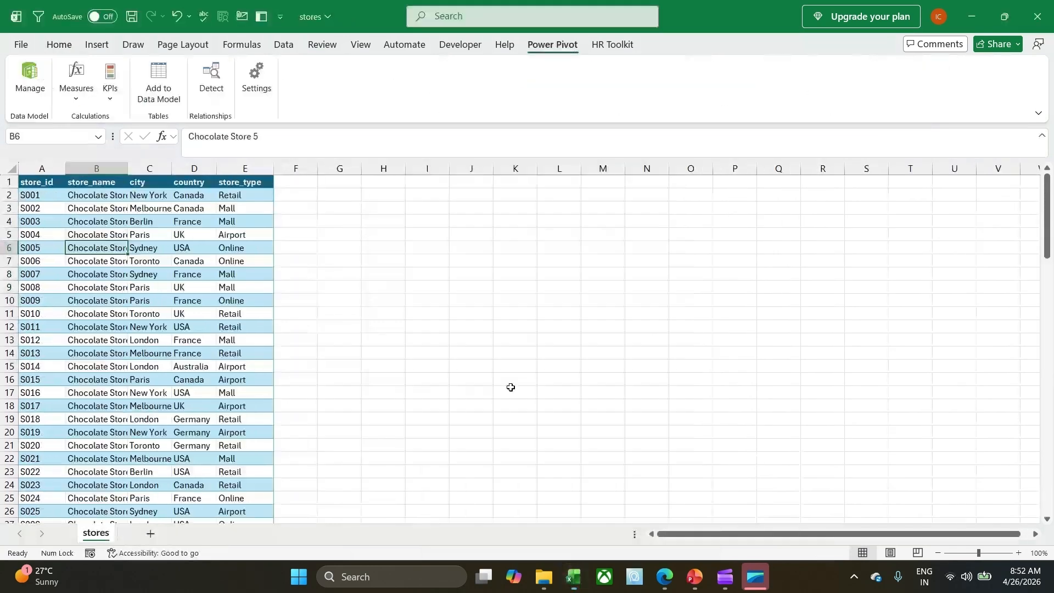
click(108, 290)
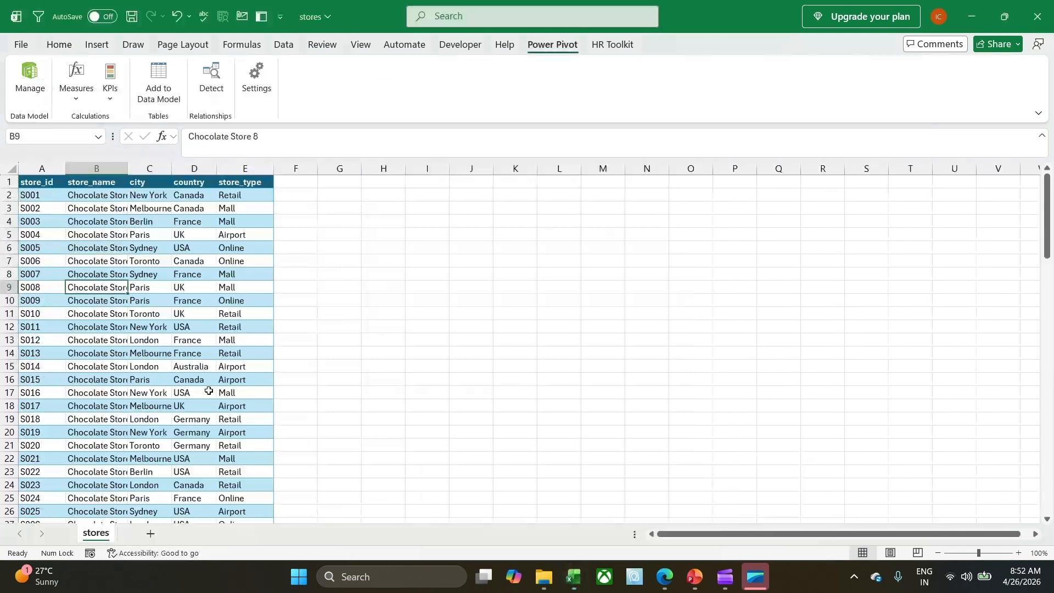
mouse_move(574, 576)
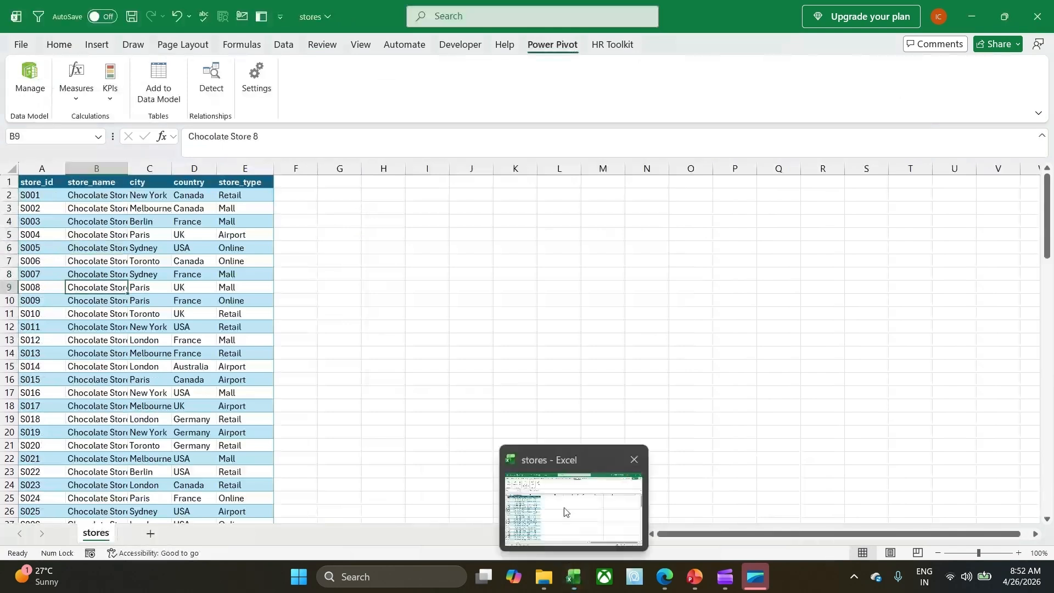
click(141, 260)
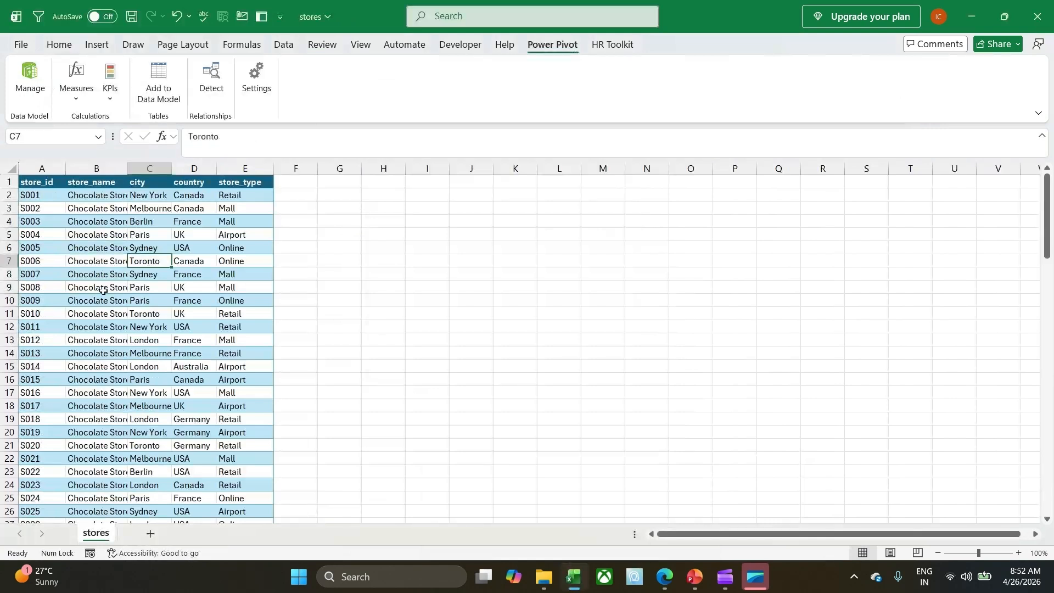
click(154, 96)
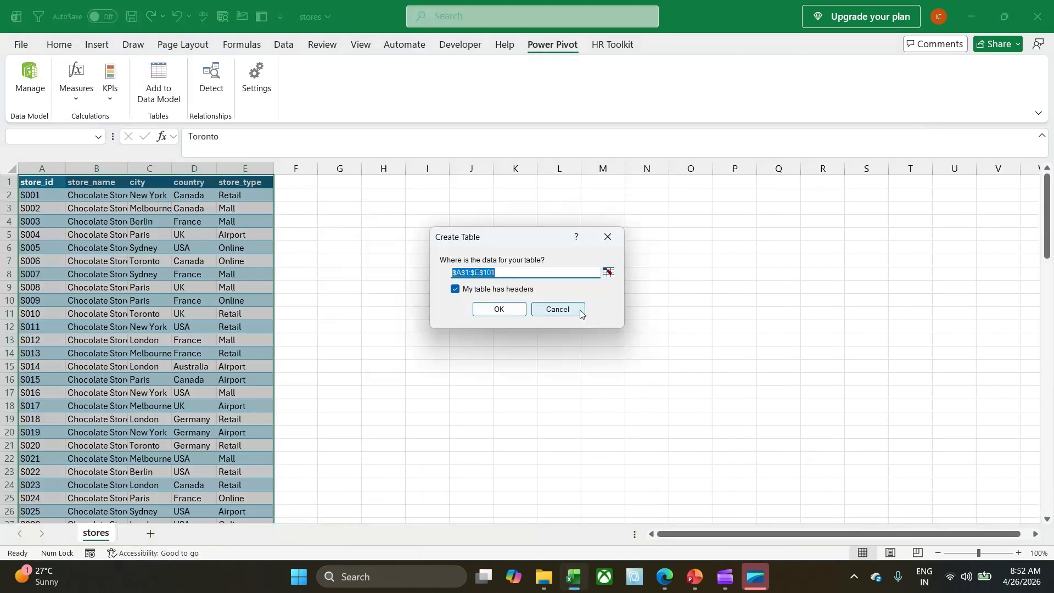
click(557, 309)
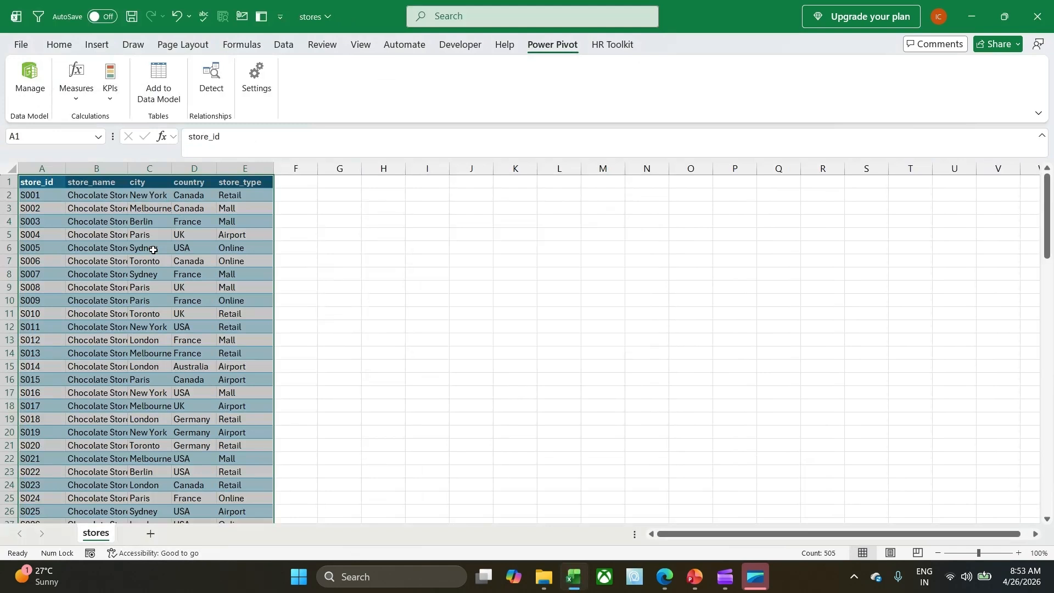
Convert the stores data range A1:E101 into an Excel table with headers.
click(98, 45)
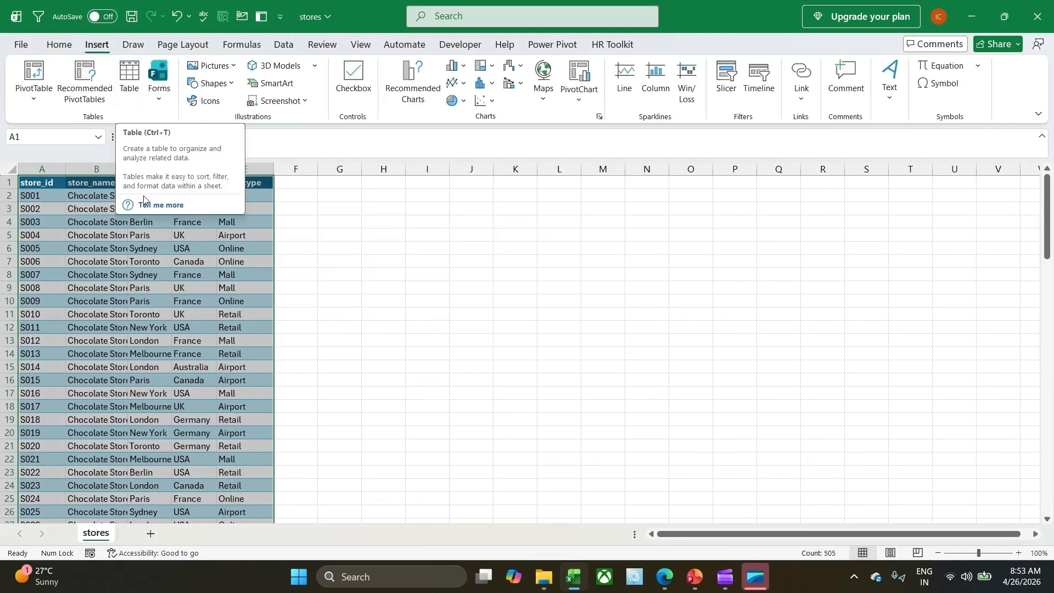
click(135, 93)
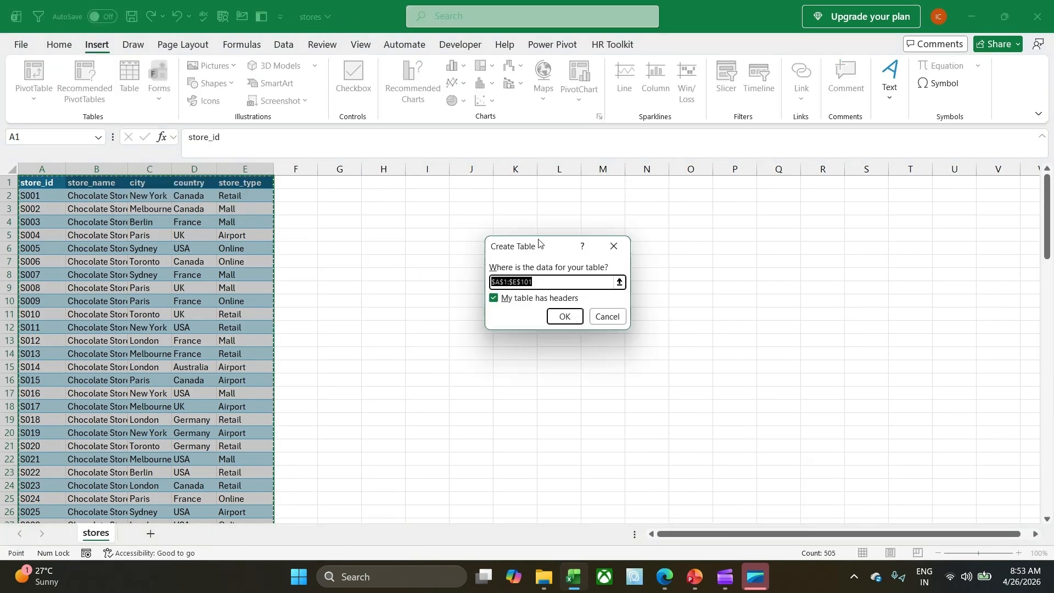
drag(538, 242, 384, 234)
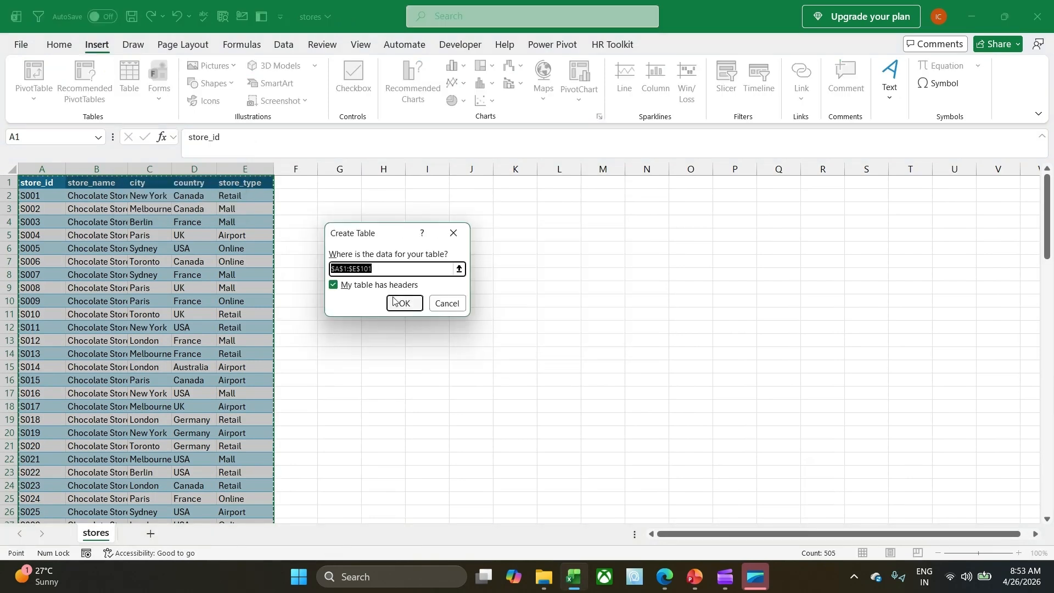
click(401, 305)
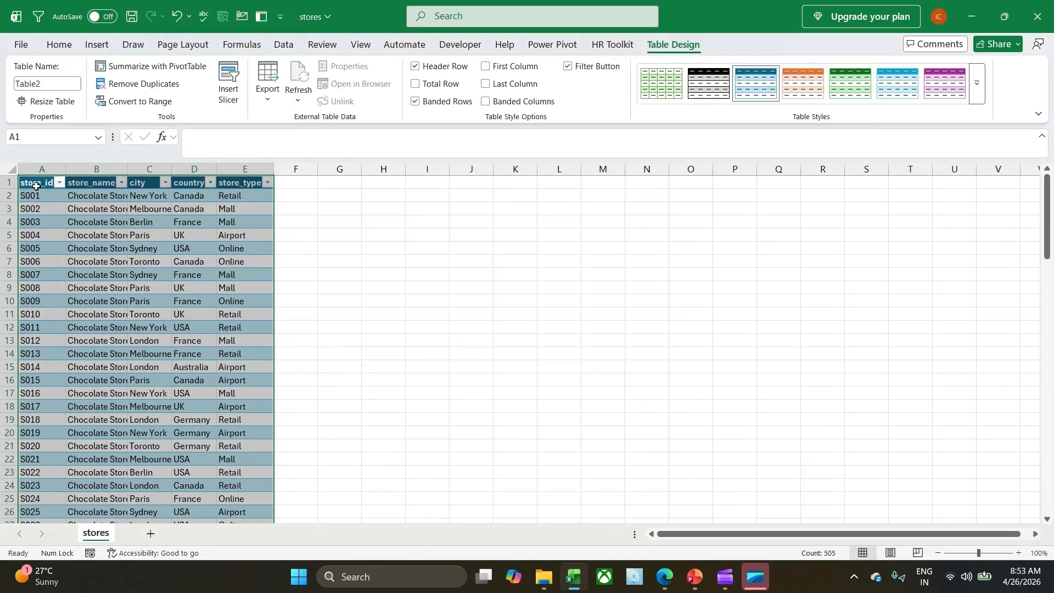
Rename the stores table to Store and save the workbook.
click(35, 186)
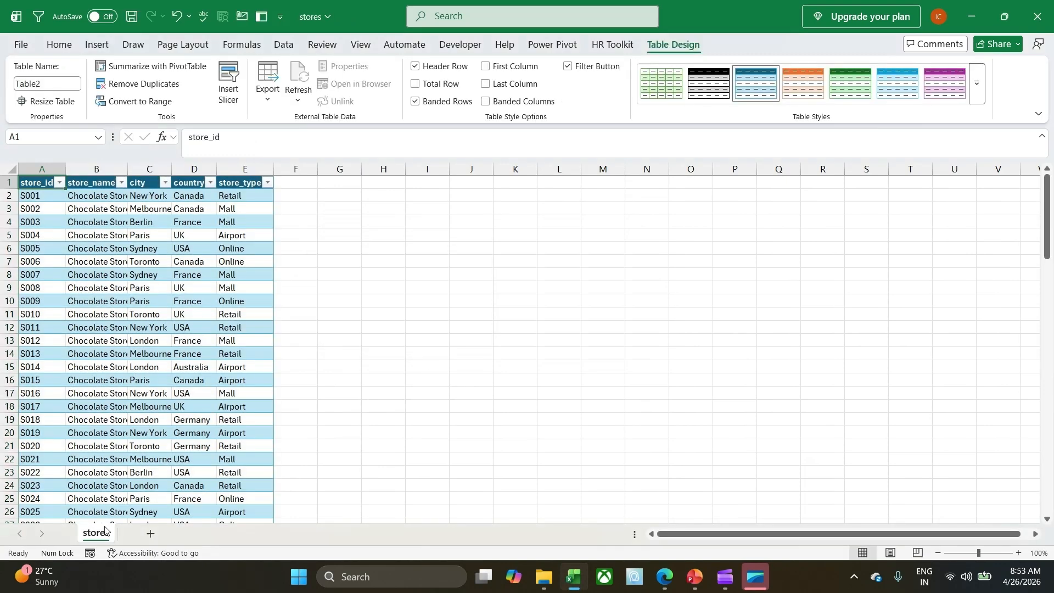
click(48, 83)
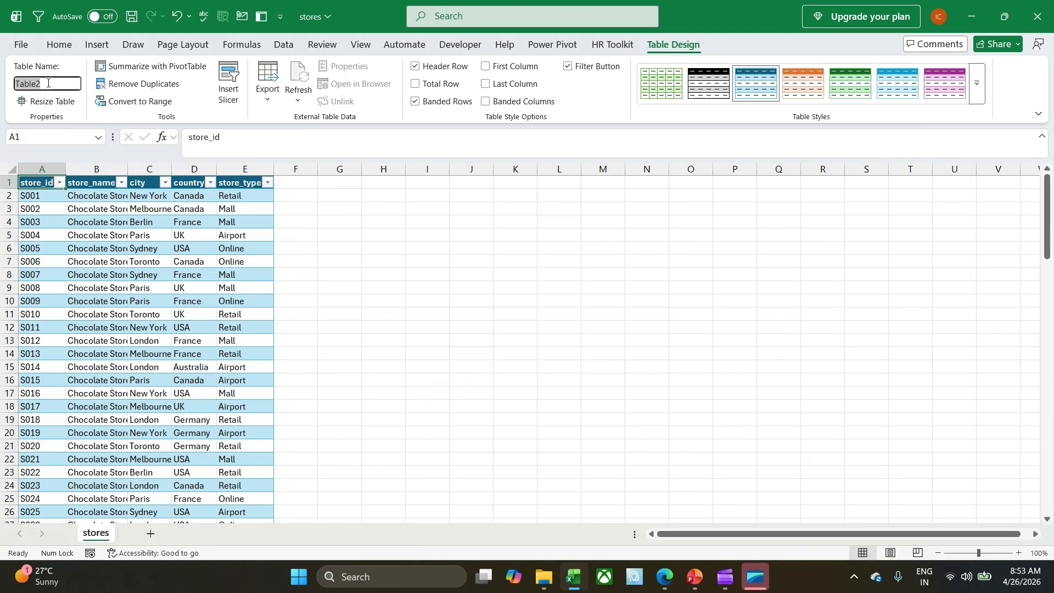
text(Stores)
click(346, 261)
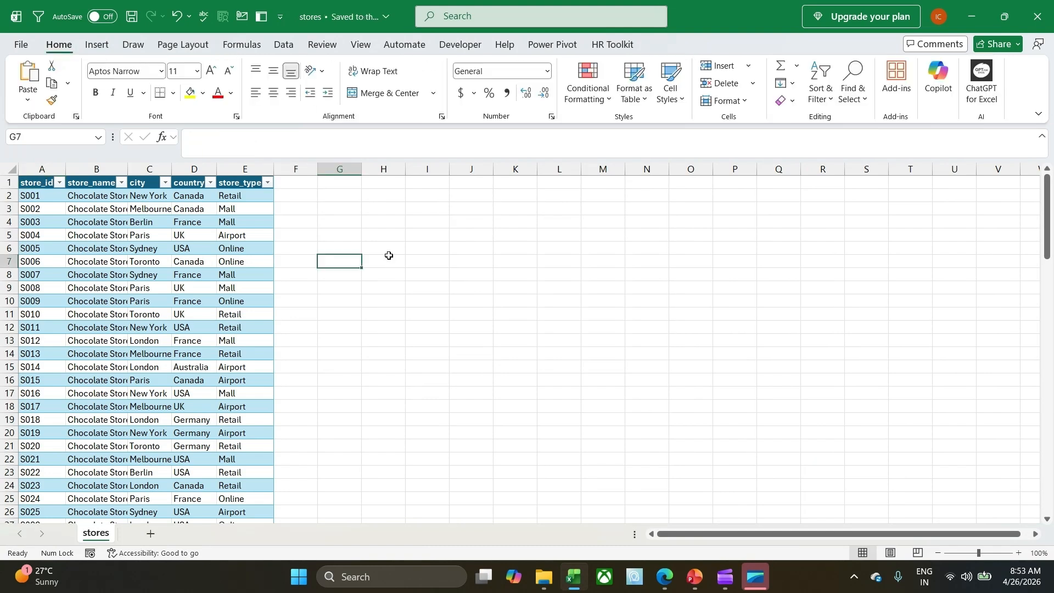
click(177, 300)
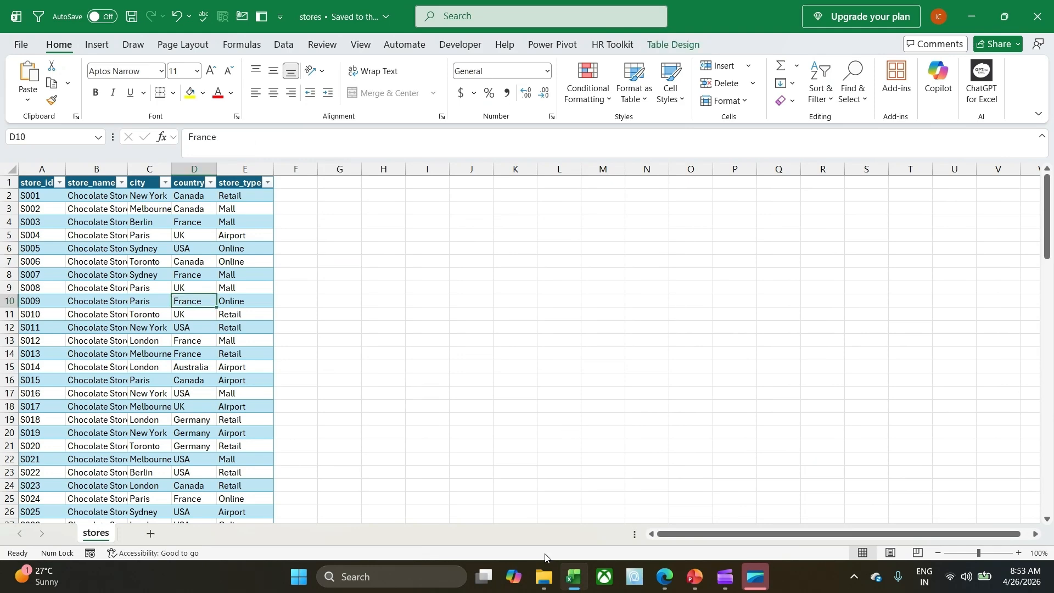
Open the customers workbook from the archive (1) folder and convert its range A1:E50001 into a table with headers.
click(543, 576)
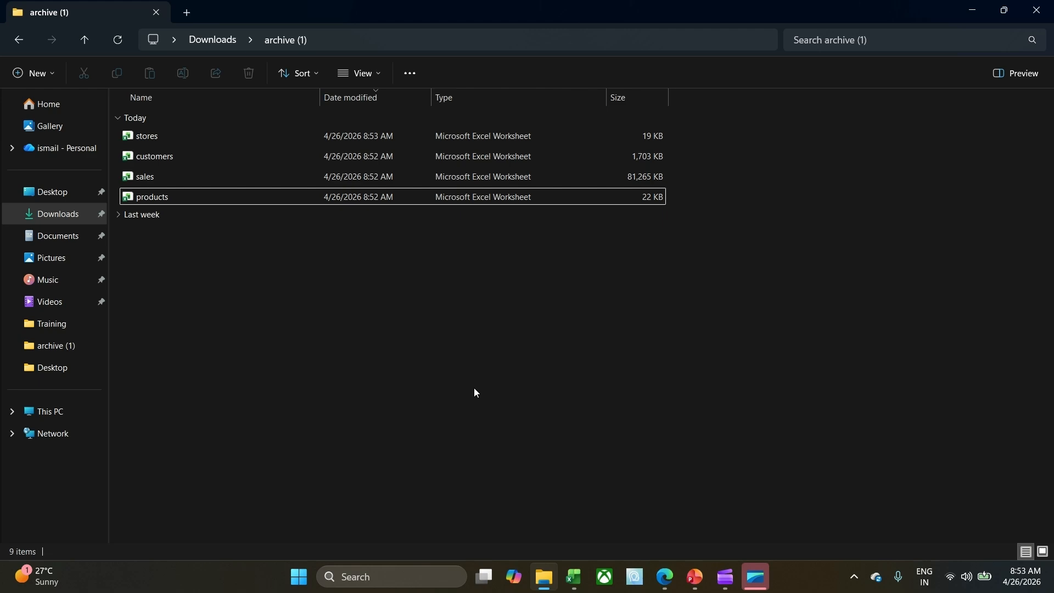
mouse_move(580, 588)
double_click(141, 156)
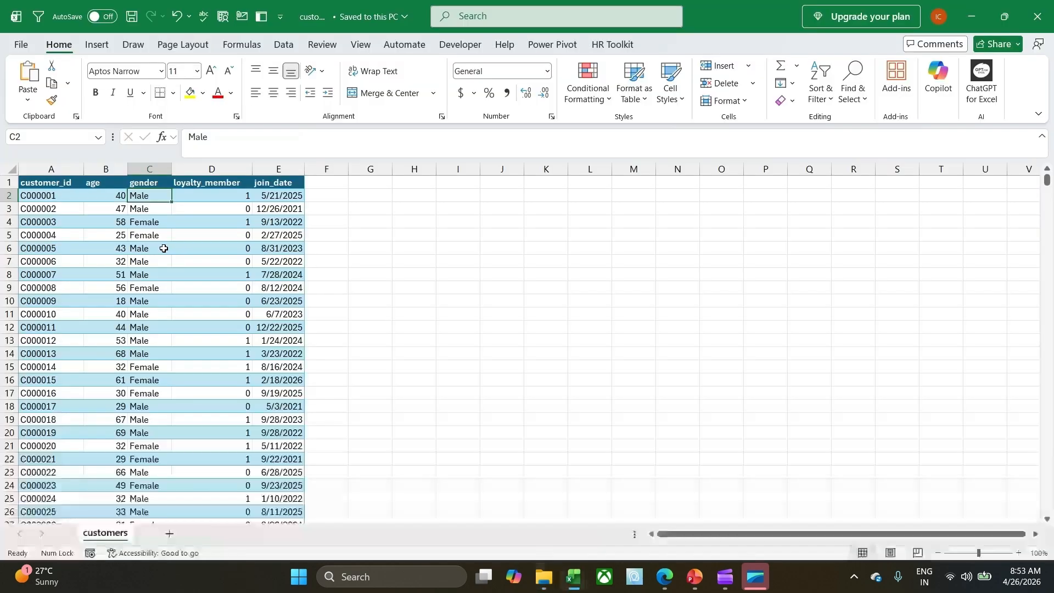
key(ctrl+t)
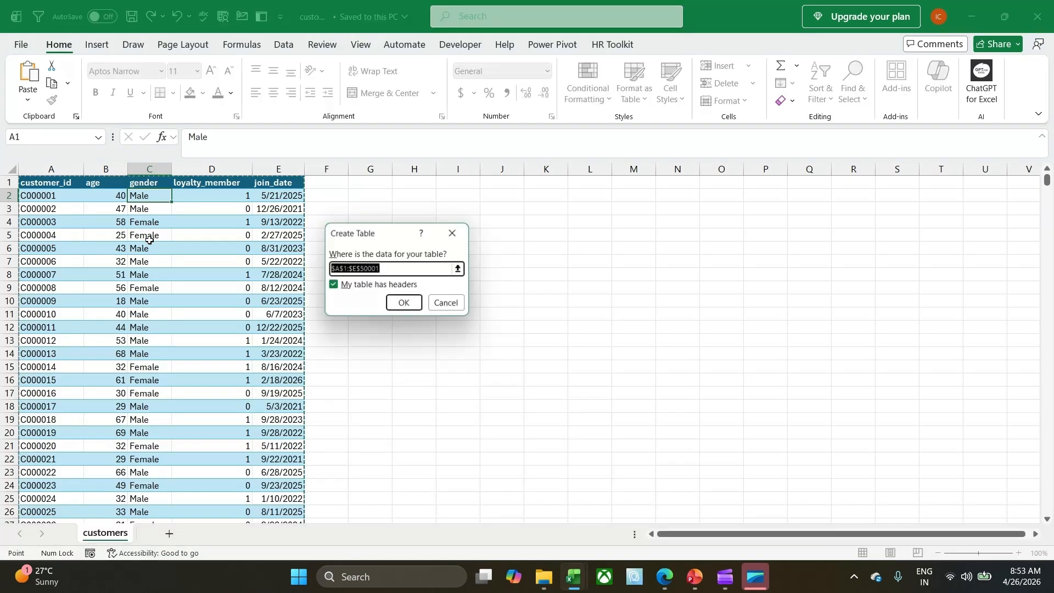
click(403, 305)
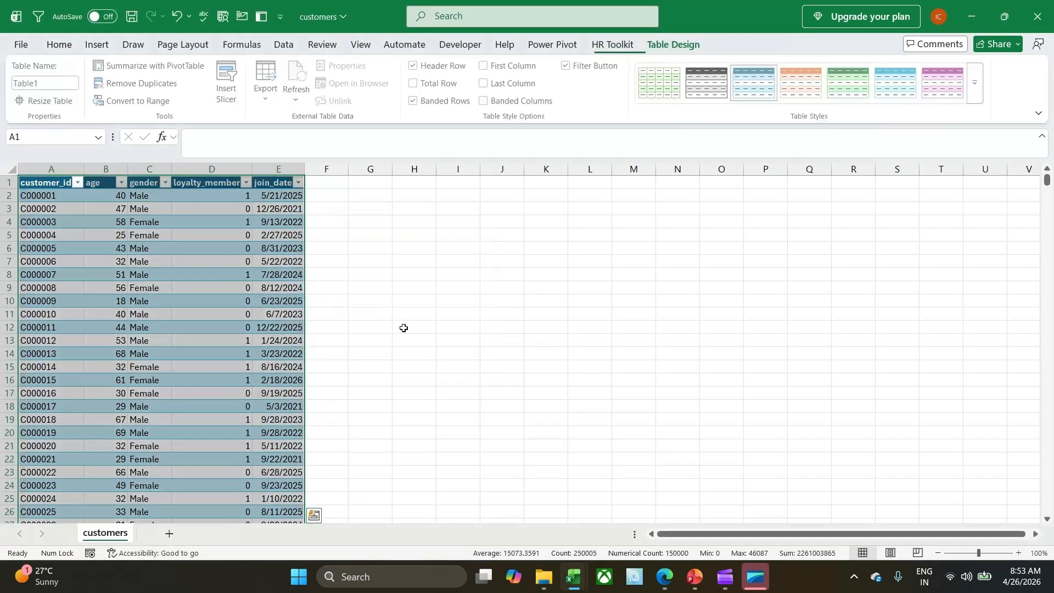
Rename the customers table to Customers and close the workbook, saving its changes in the archive (1) folder.
click(57, 88)
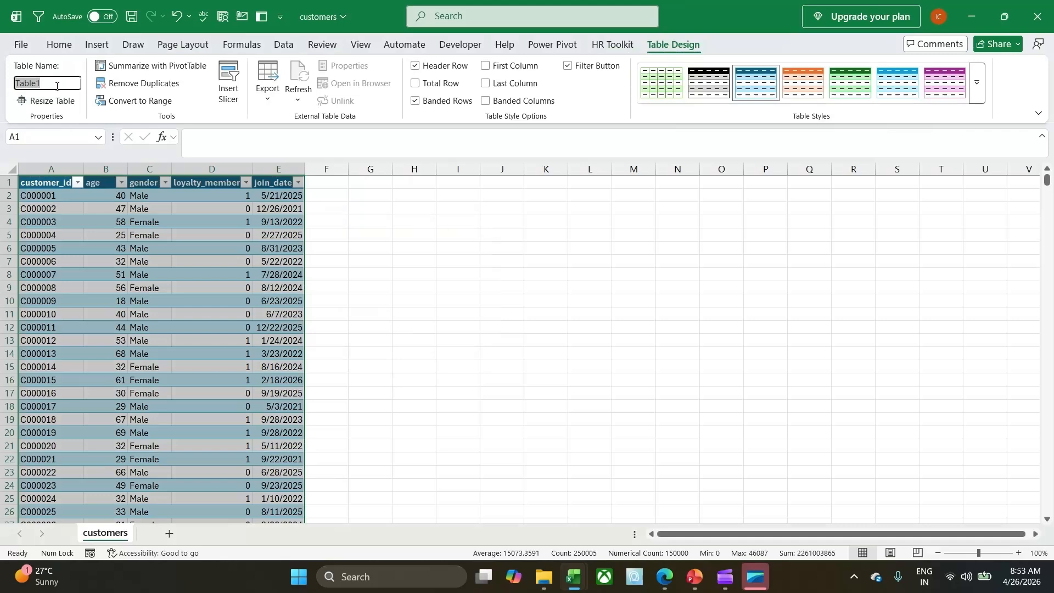
text(Customers)
click(454, 258)
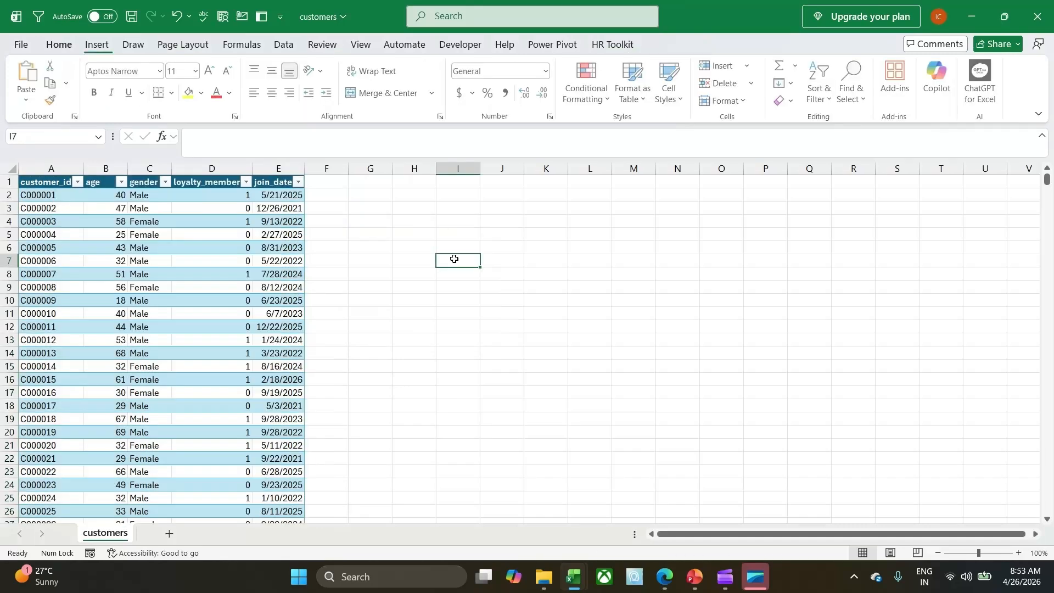
click(161, 268)
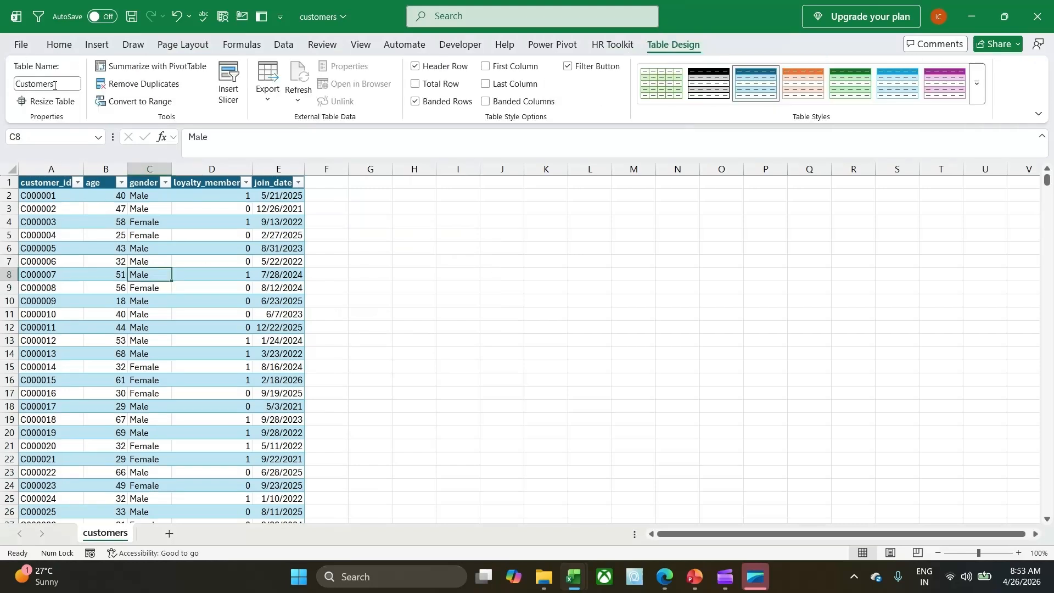
click(363, 261)
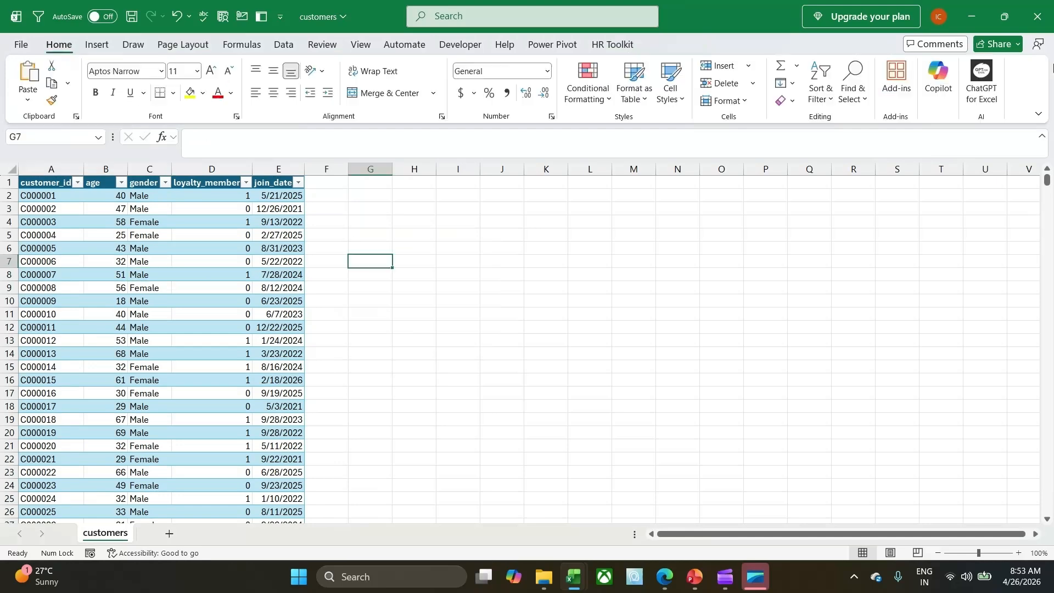
click(1041, 22)
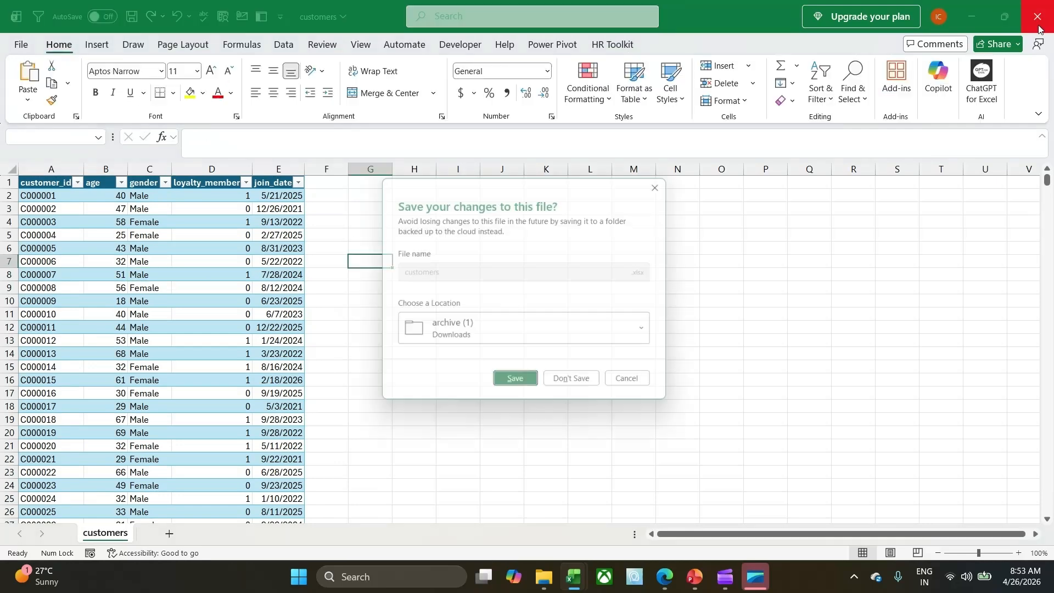
click(529, 394)
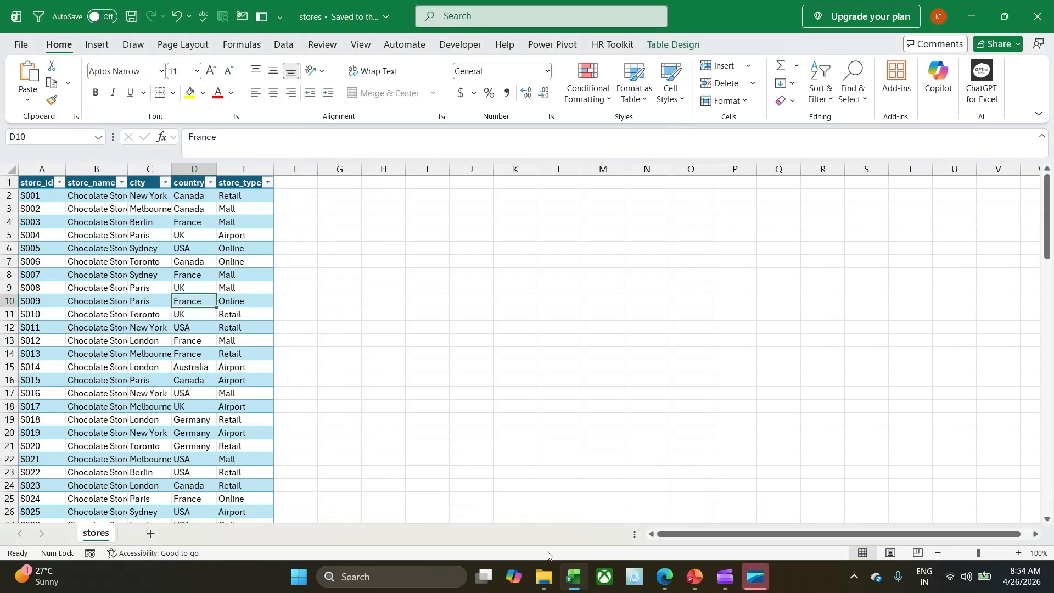
Open the sales workbook from the archive (1) folder and convert its range A1:K1000001 into a table with headers.
mouse_move(544, 574)
click(542, 551)
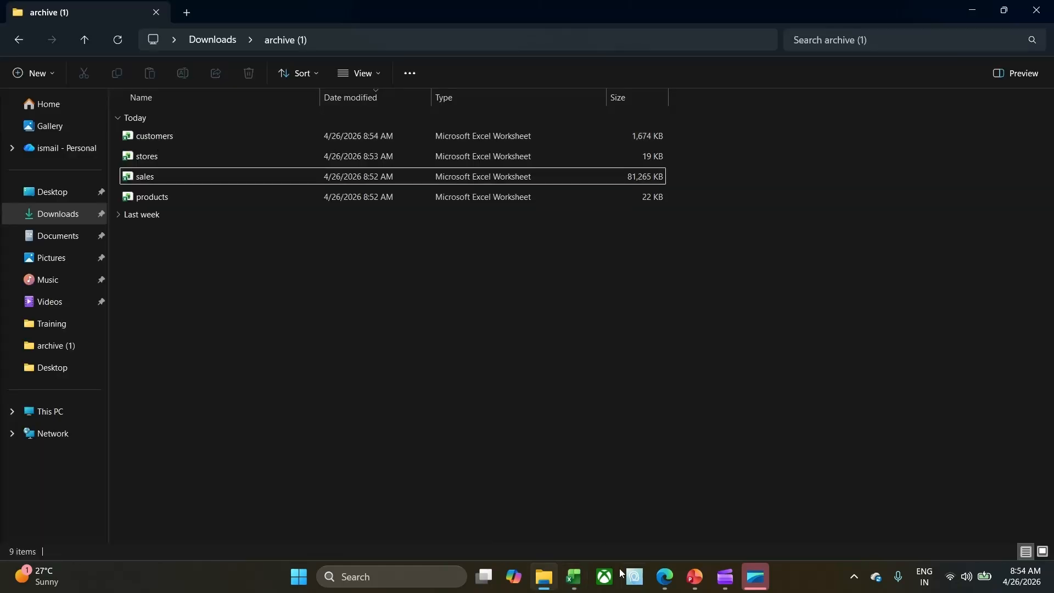
double_click(158, 177)
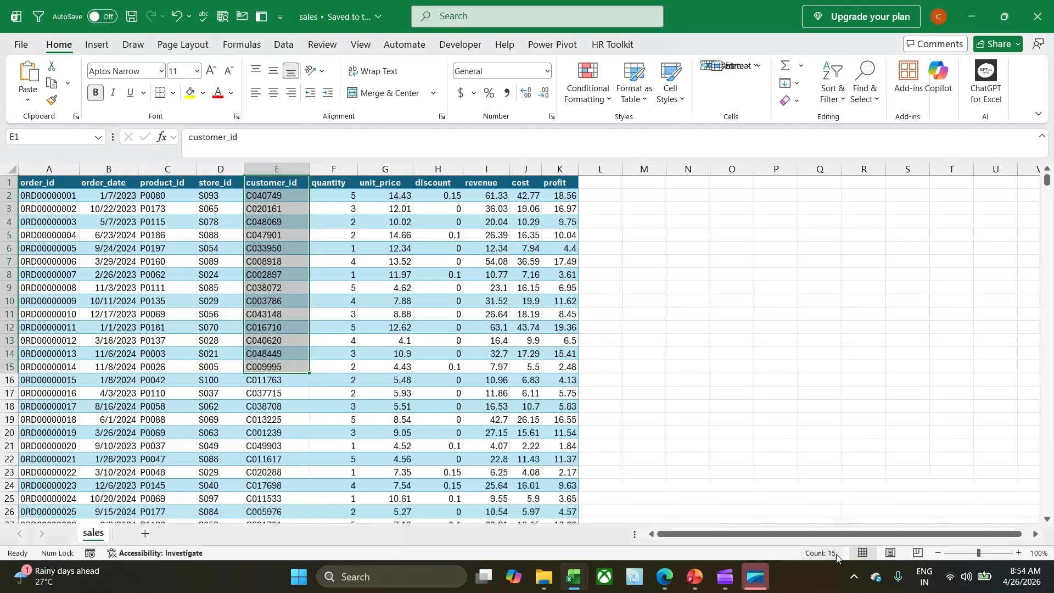
click(179, 295)
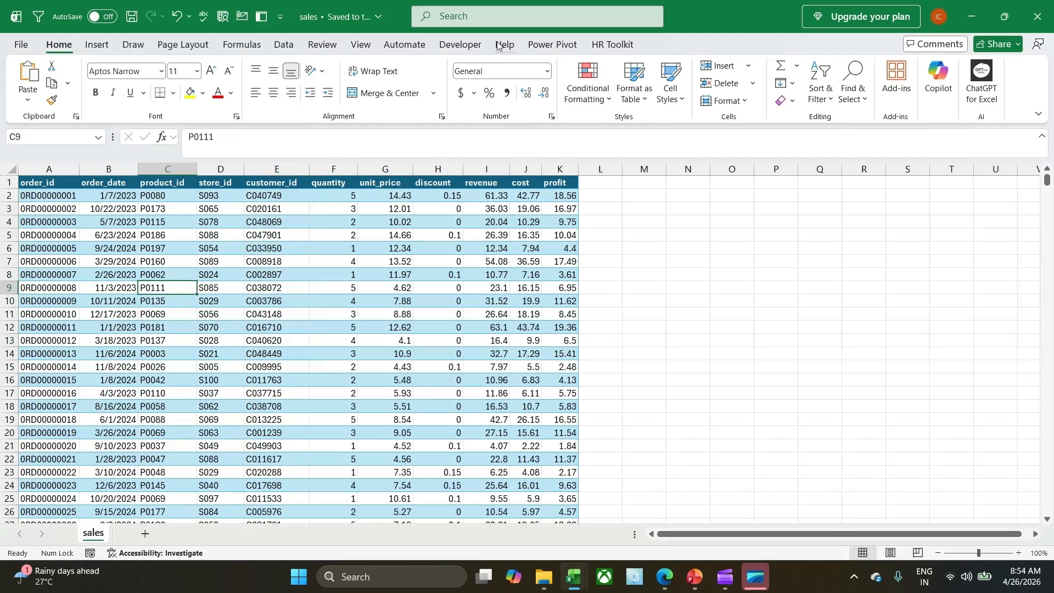
click(159, 266)
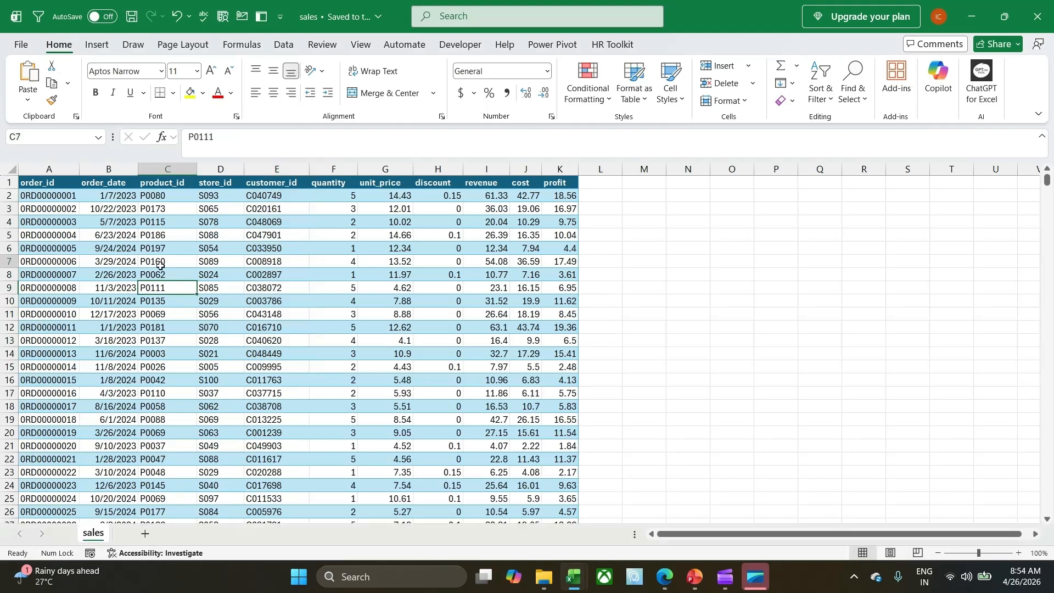
key(ctrl+t)
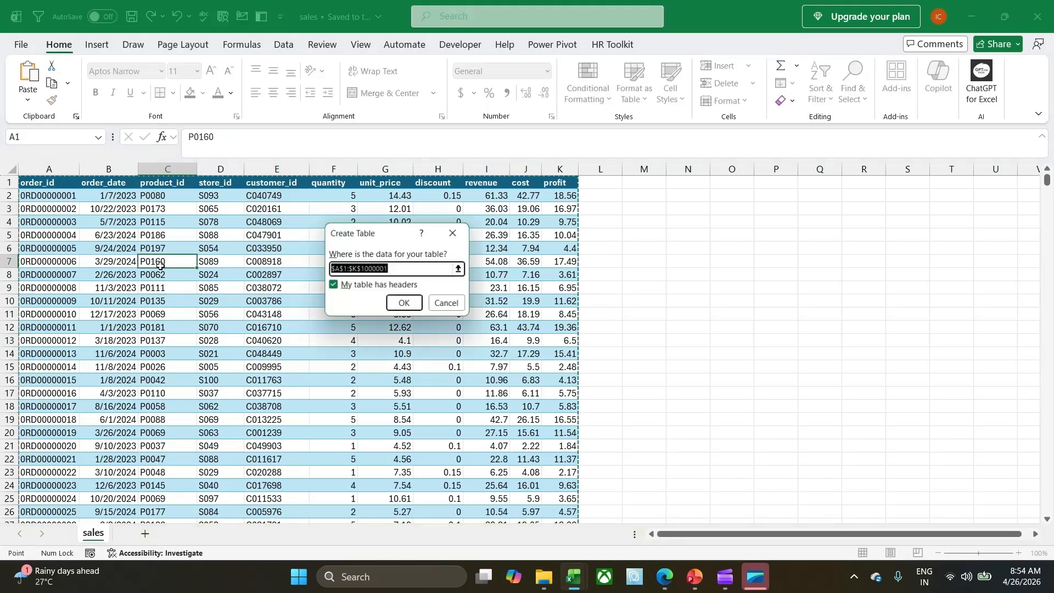
click(405, 302)
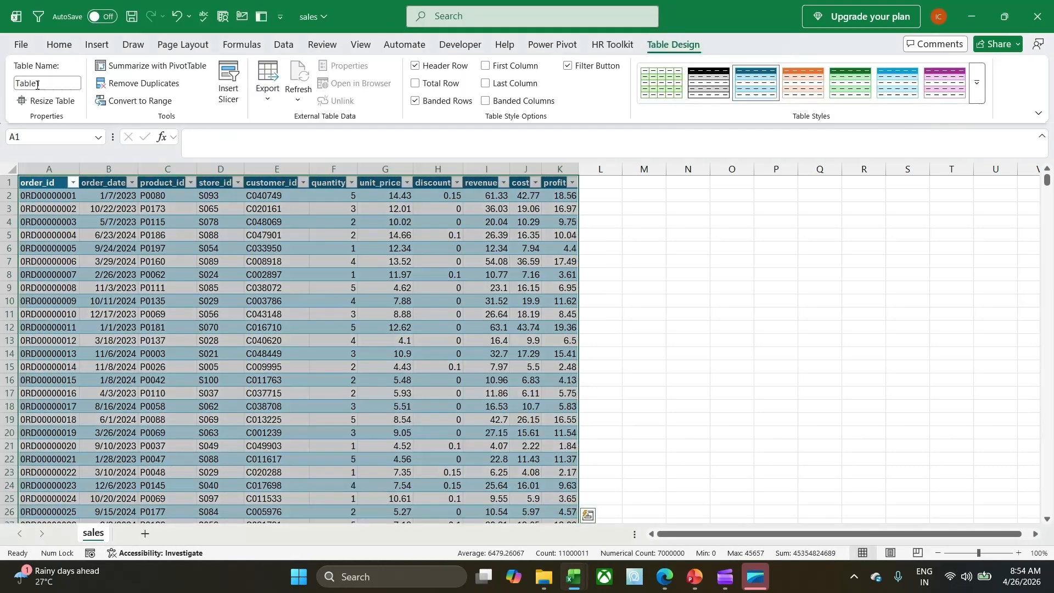
Rename the sales table to Sales and close the workbook, saving its changes in the archive (1) folder.
click(36, 85)
text(Sales)
key(Return)
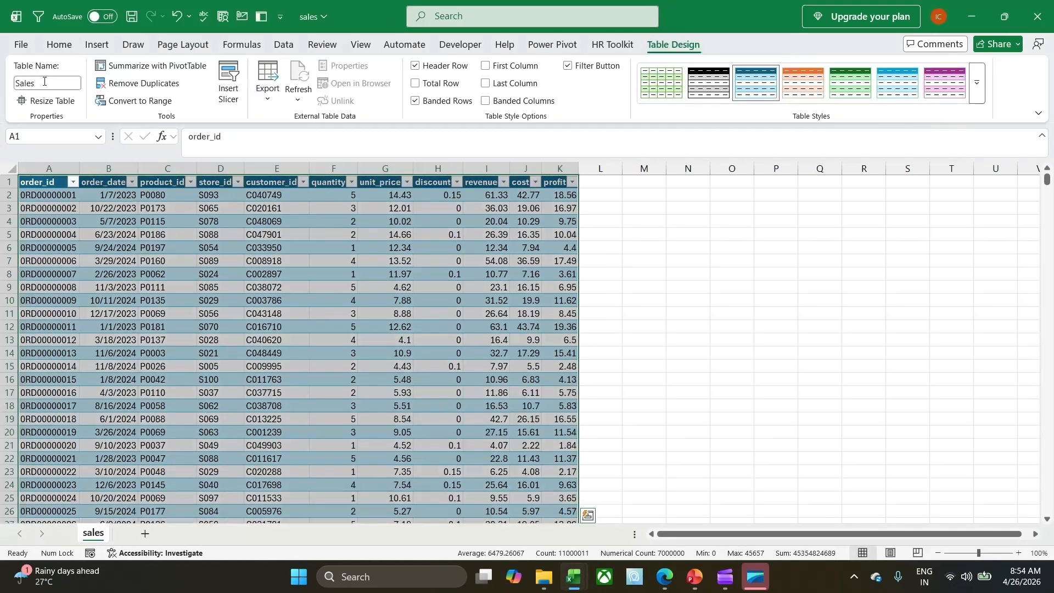
click(1037, 15)
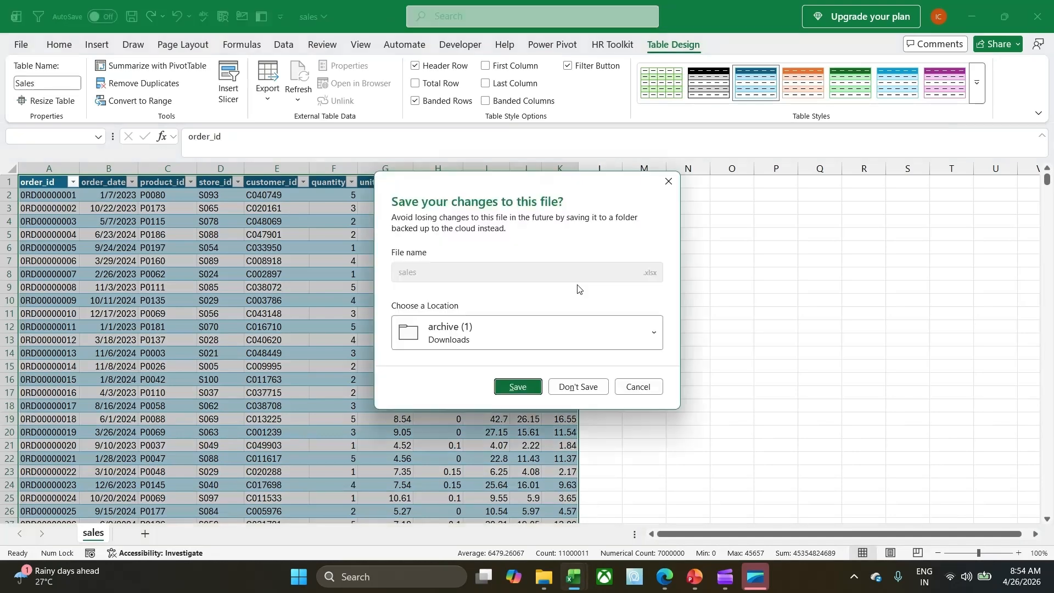
click(533, 386)
Open the products workbook from the archive (1) folder and convert its range A1:F201 into a table with headers.
mouse_move(572, 582)
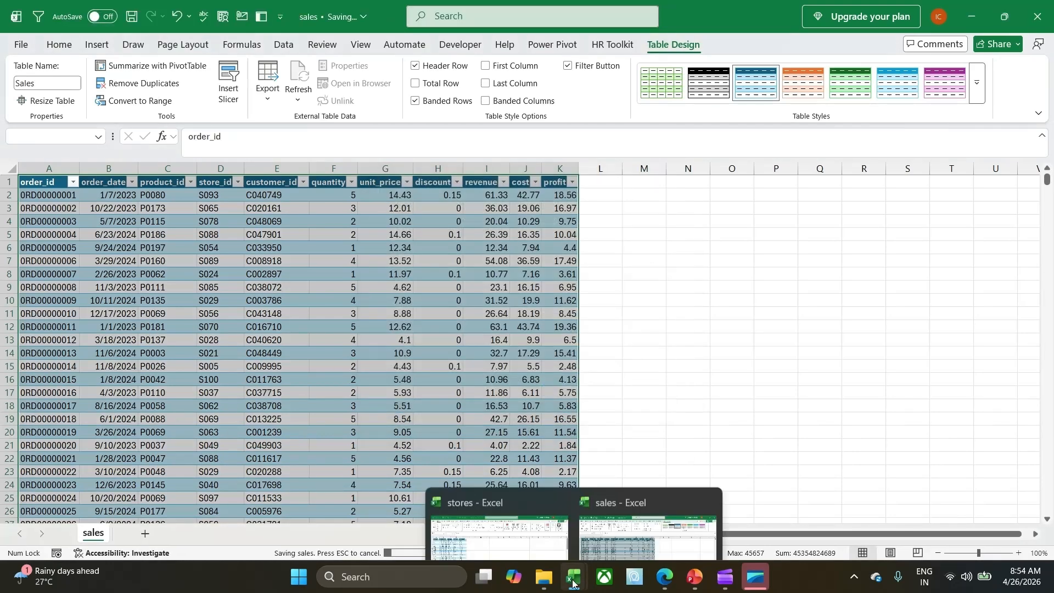
click(543, 583)
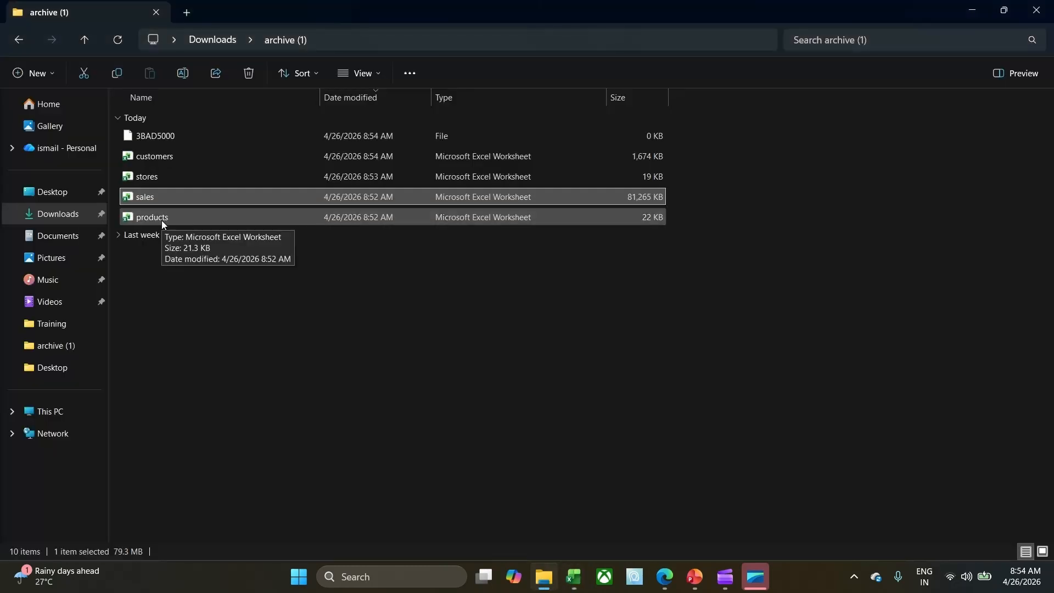
double_click(168, 197)
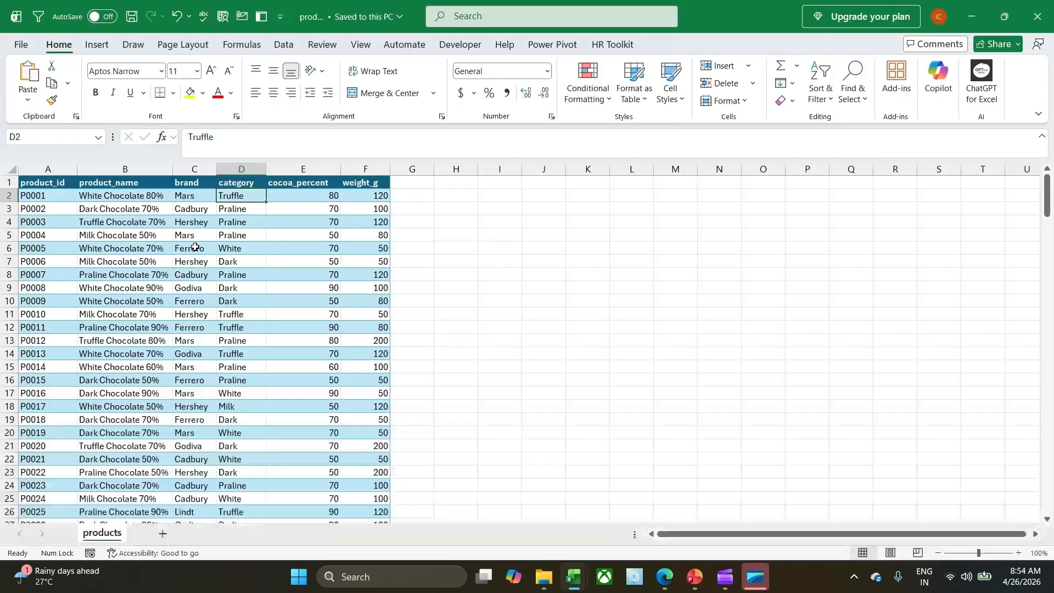
key(ctrl+t)
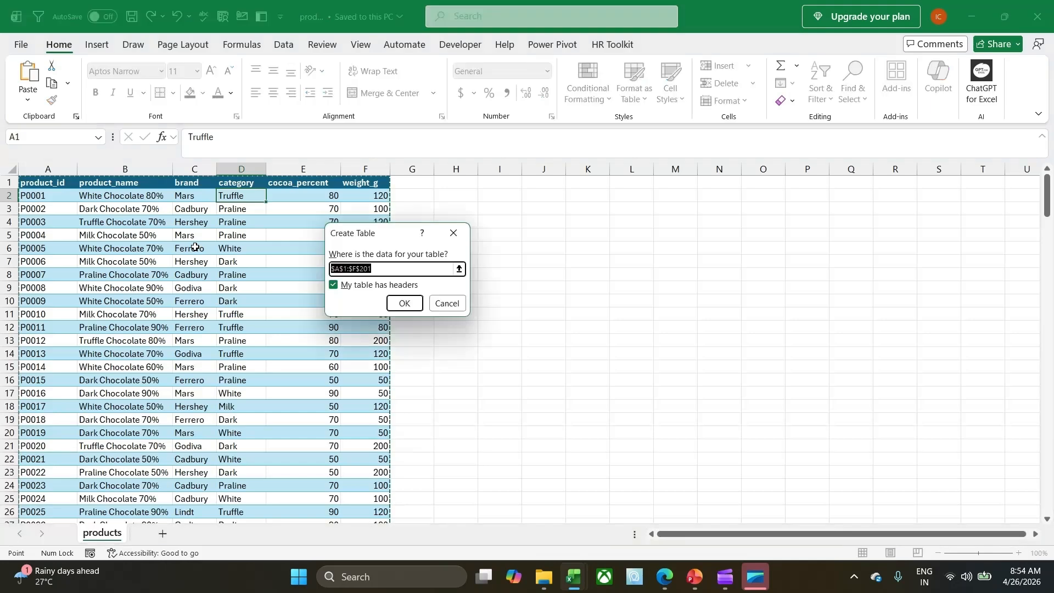
click(405, 303)
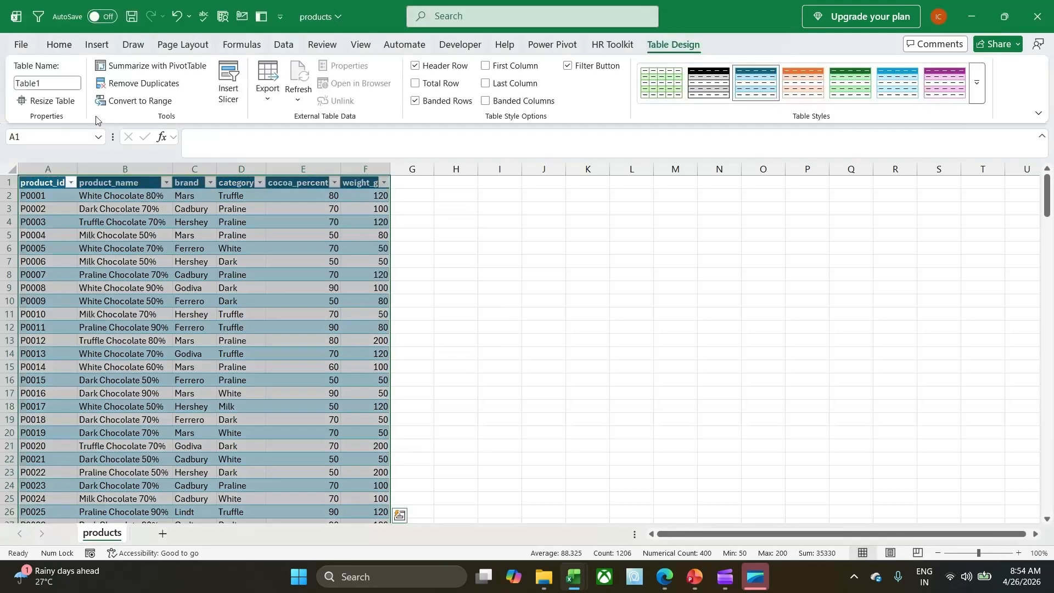
Rename the products table to Products and close the workbook, saving its changes in the archive (1) folder.
click(67, 86)
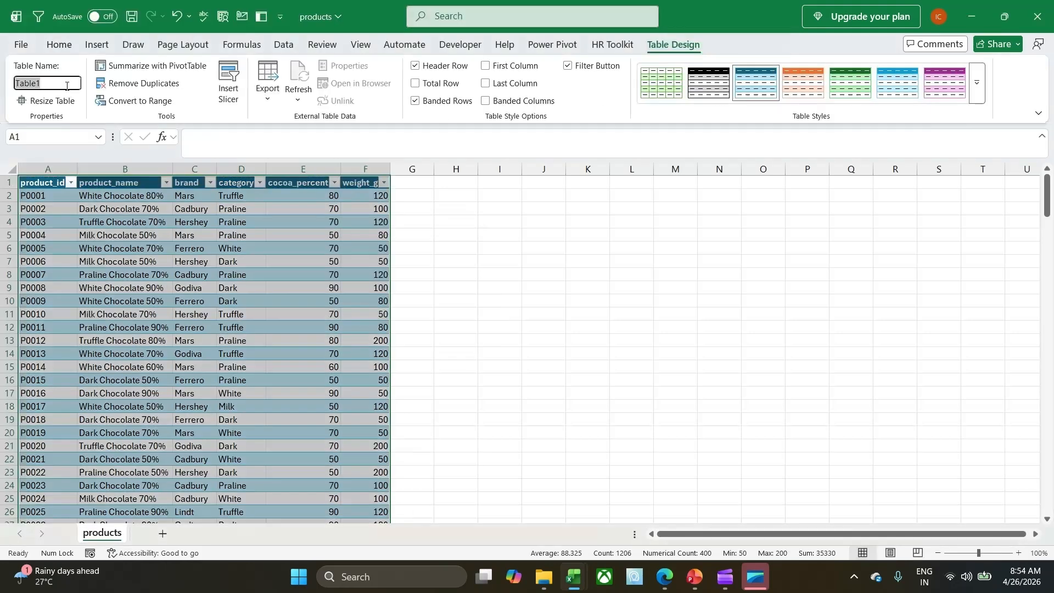
text(Products)
key(Return)
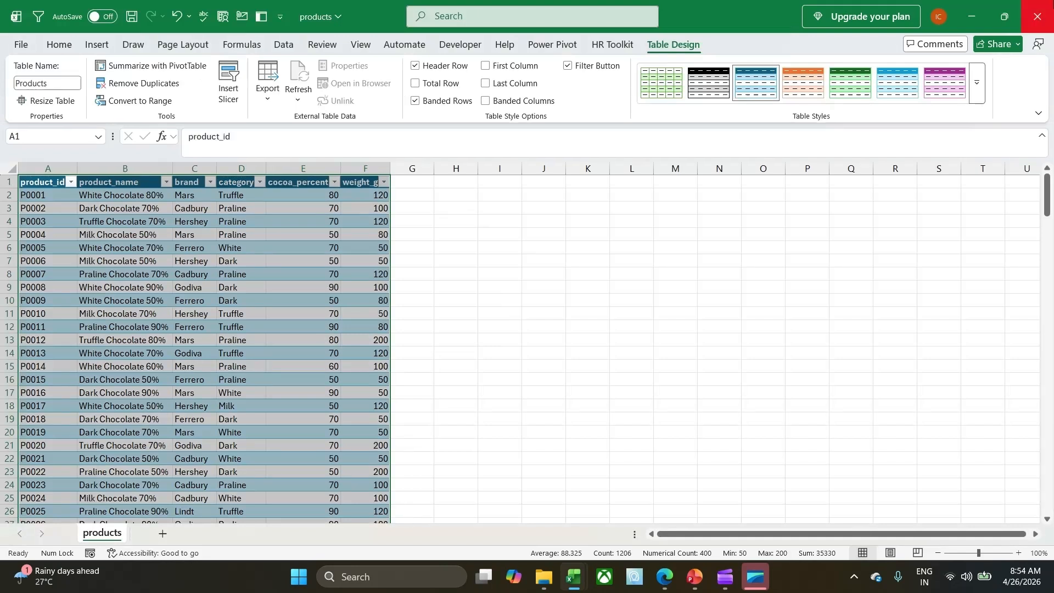
click(1049, 4)
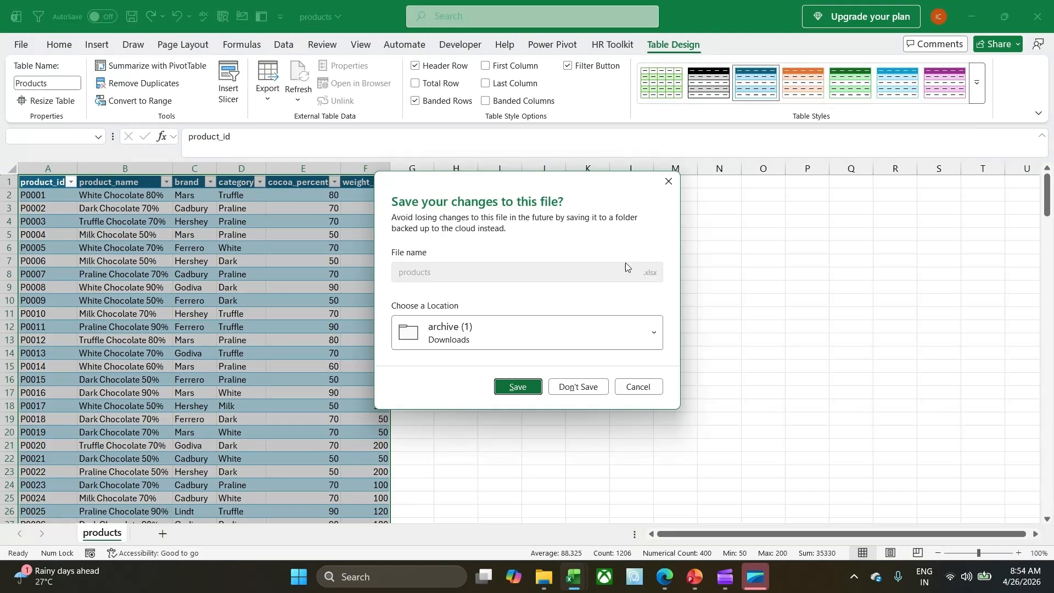
click(519, 386)
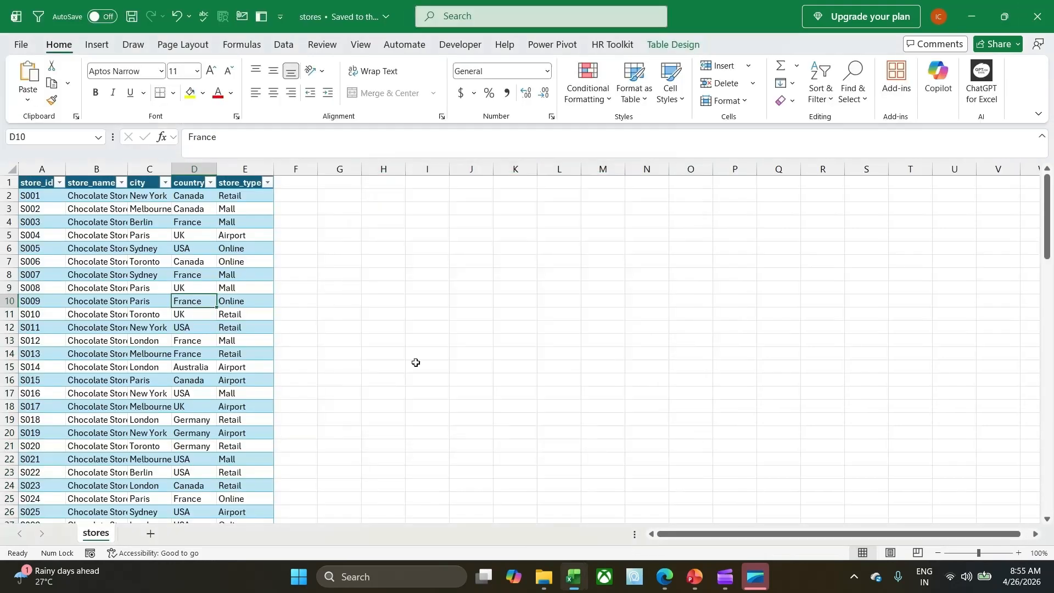
Add the table in the stores workbook to the Power Pivot data model.
click(132, 237)
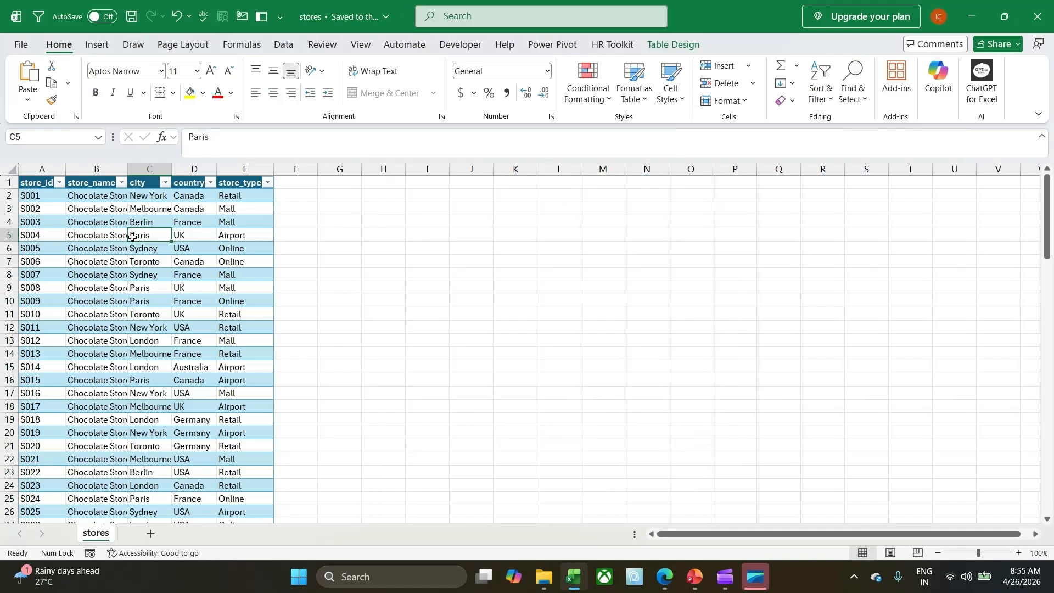
click(158, 219)
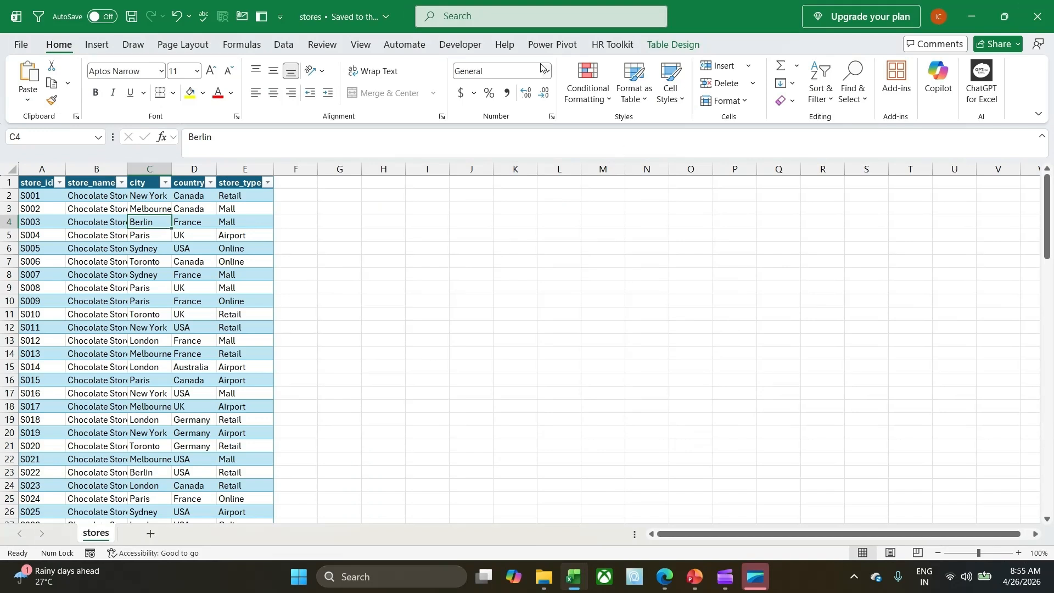
click(549, 48)
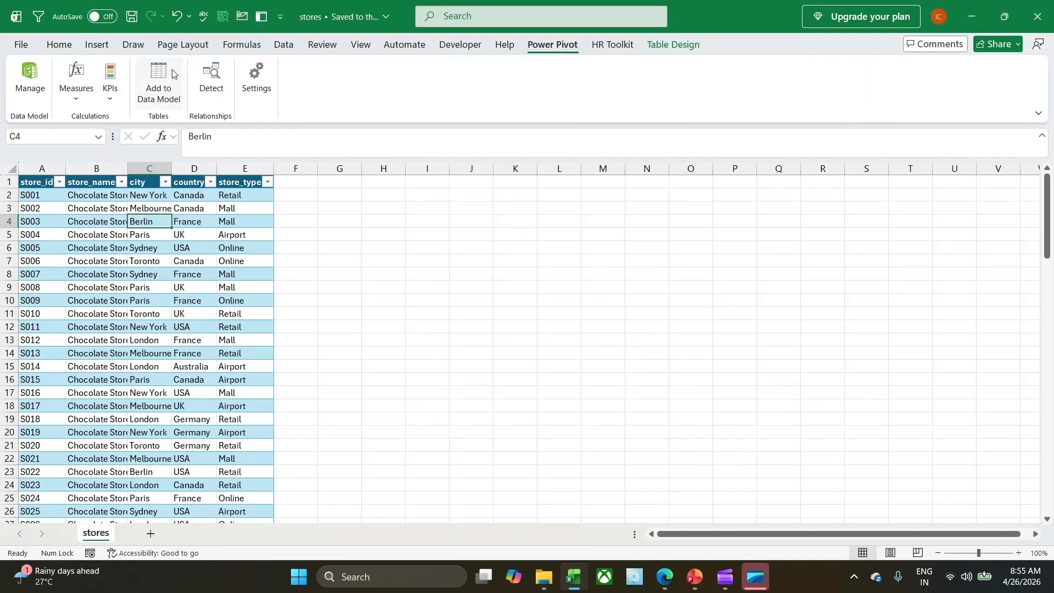
click(159, 88)
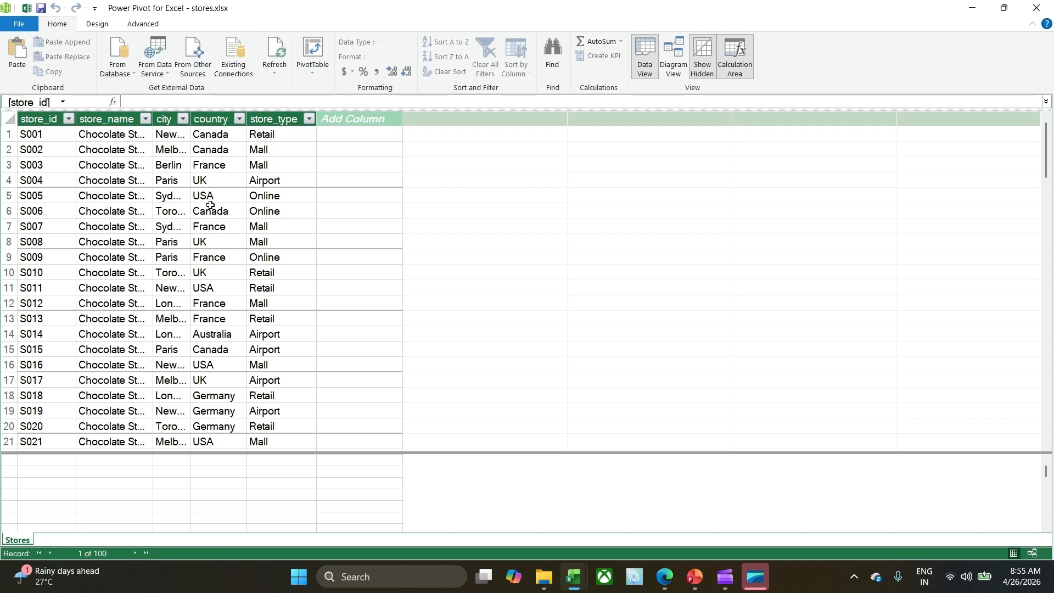
Start a table import from other sources with an Excel file as the source type.
click(117, 74)
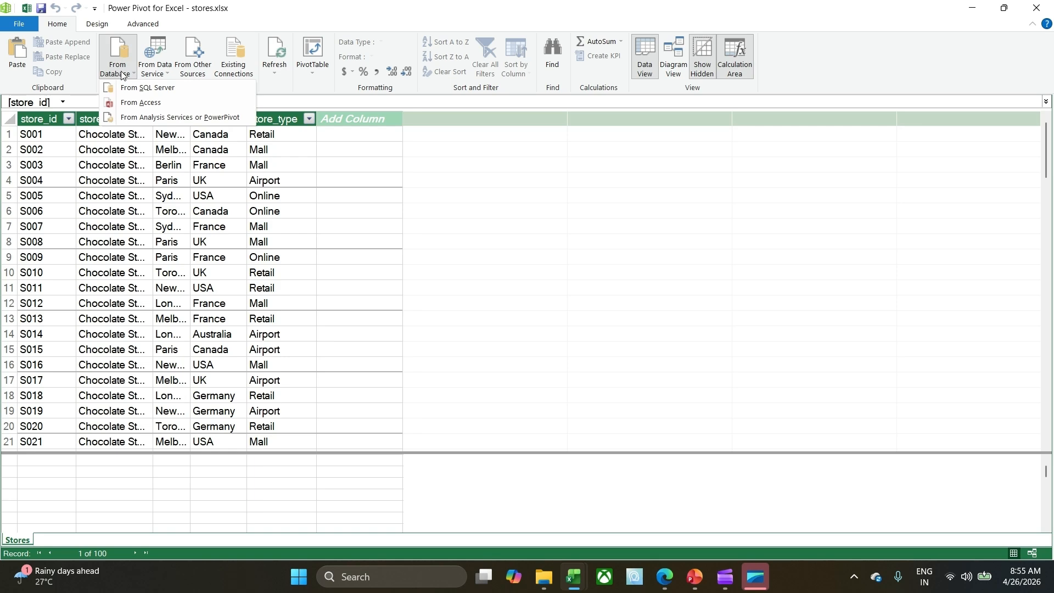
click(163, 72)
click(191, 72)
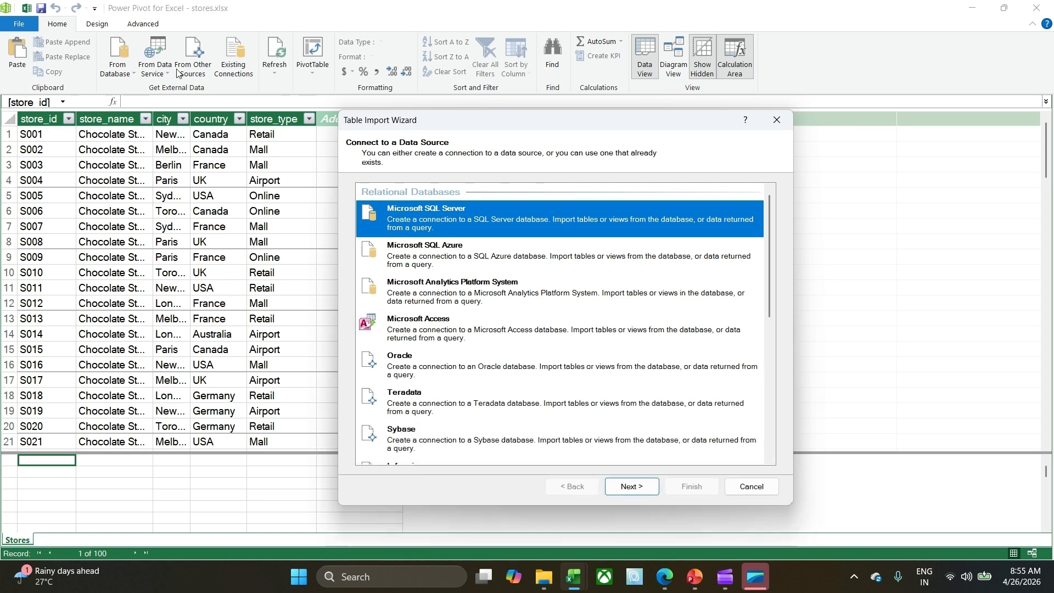
scroll(549, 307, down, 2)
scroll(550, 307, down, 5)
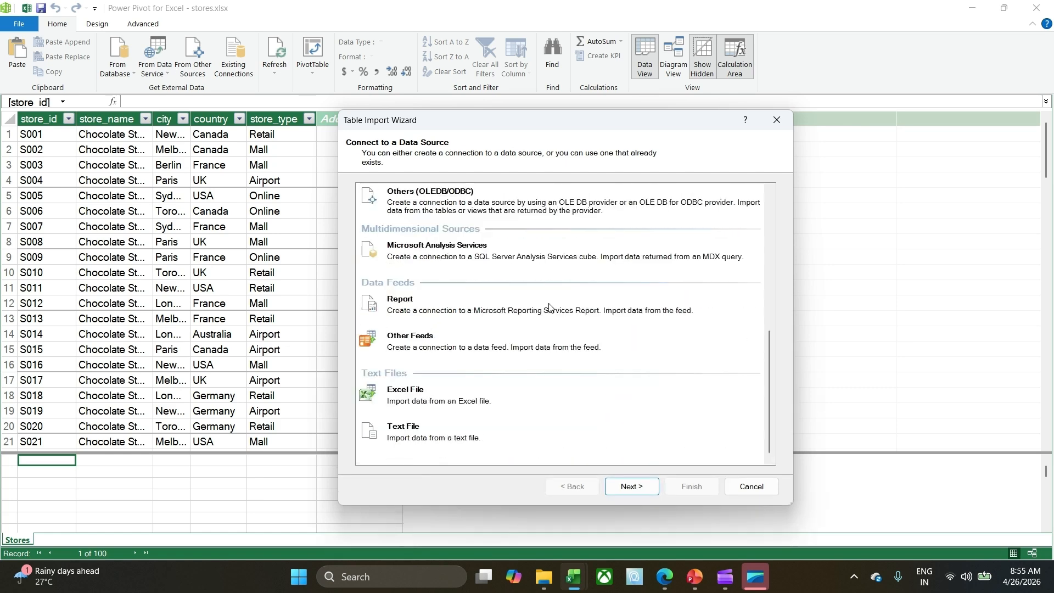
click(435, 406)
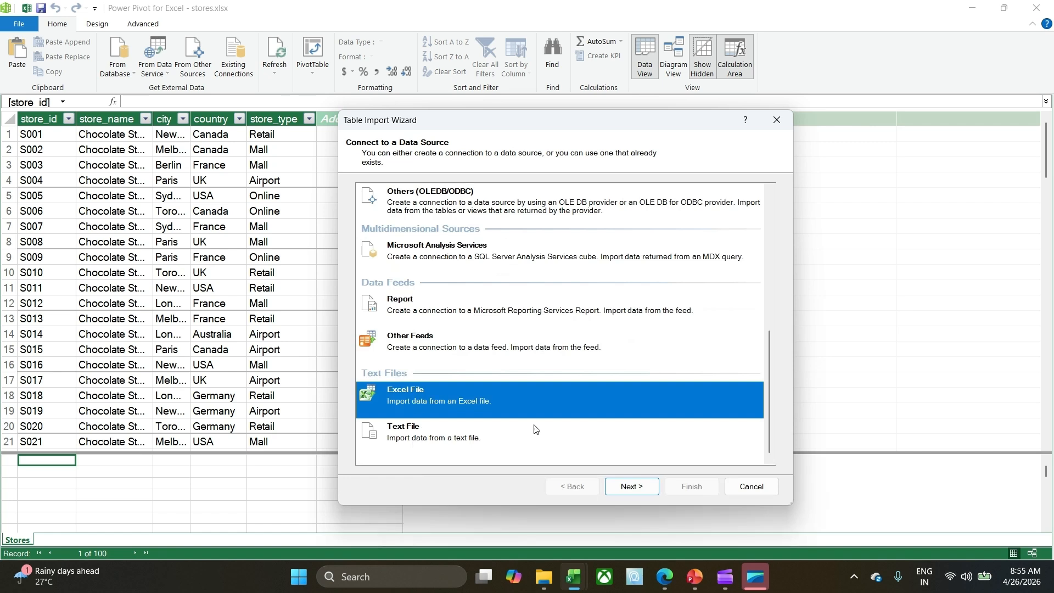
click(636, 486)
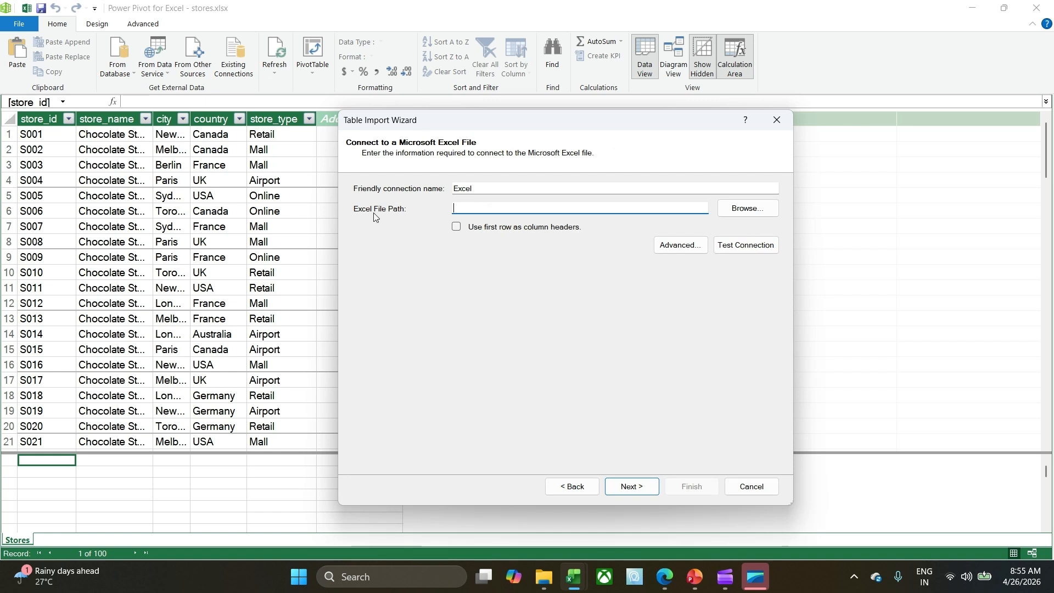
Choose the products workbook in the Downloads folder archive (1) as the Excel file to import.
click(726, 212)
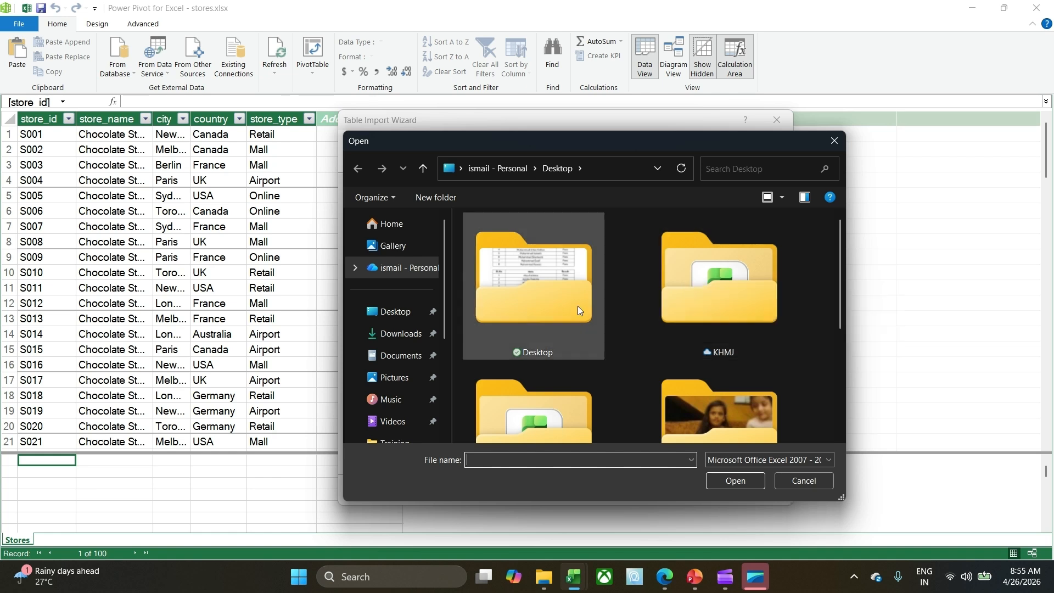
click(394, 341)
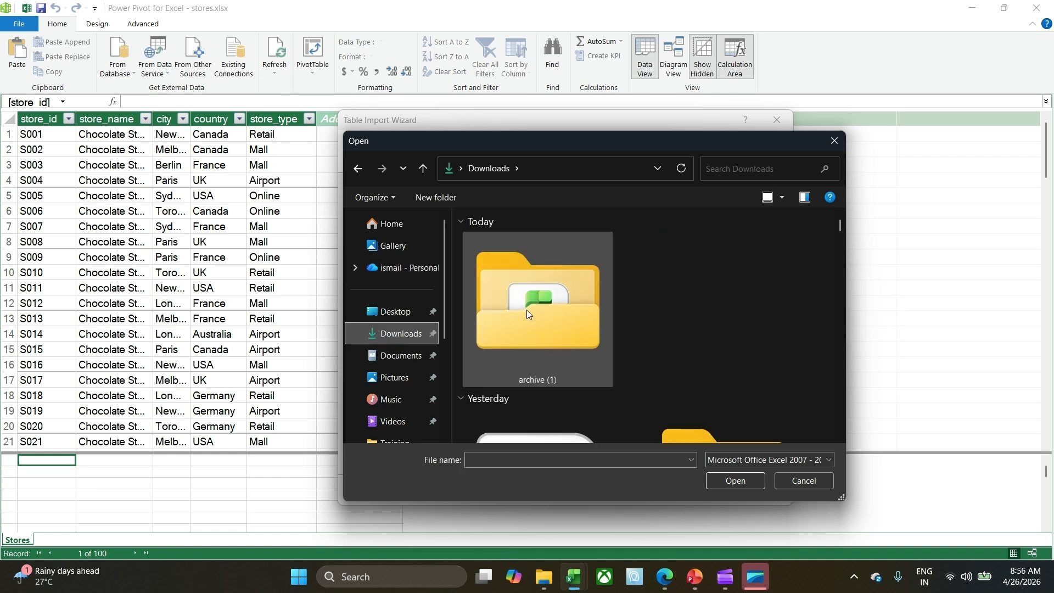
double_click(526, 310)
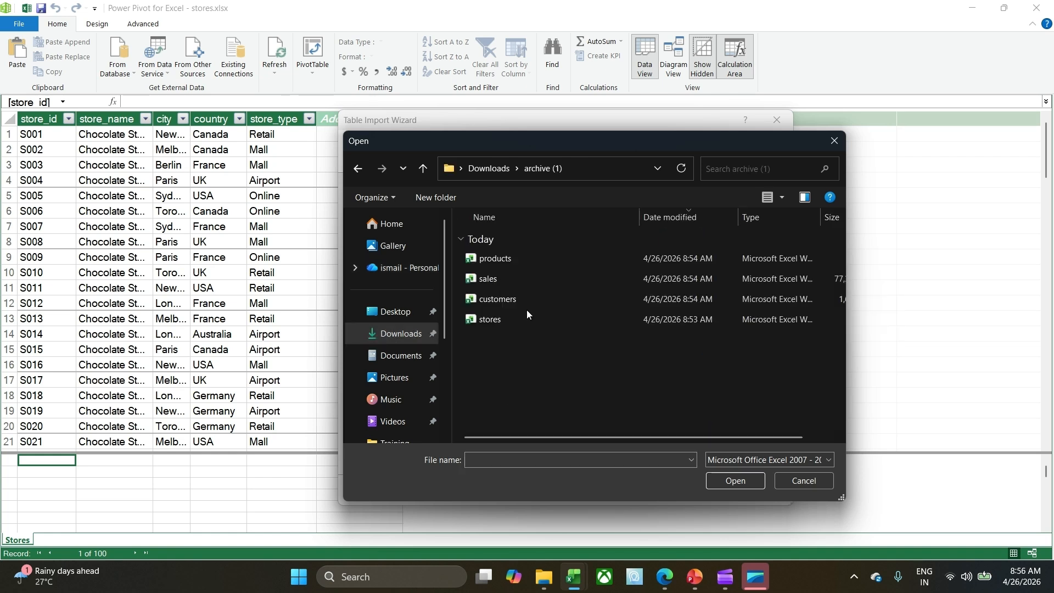
click(500, 258)
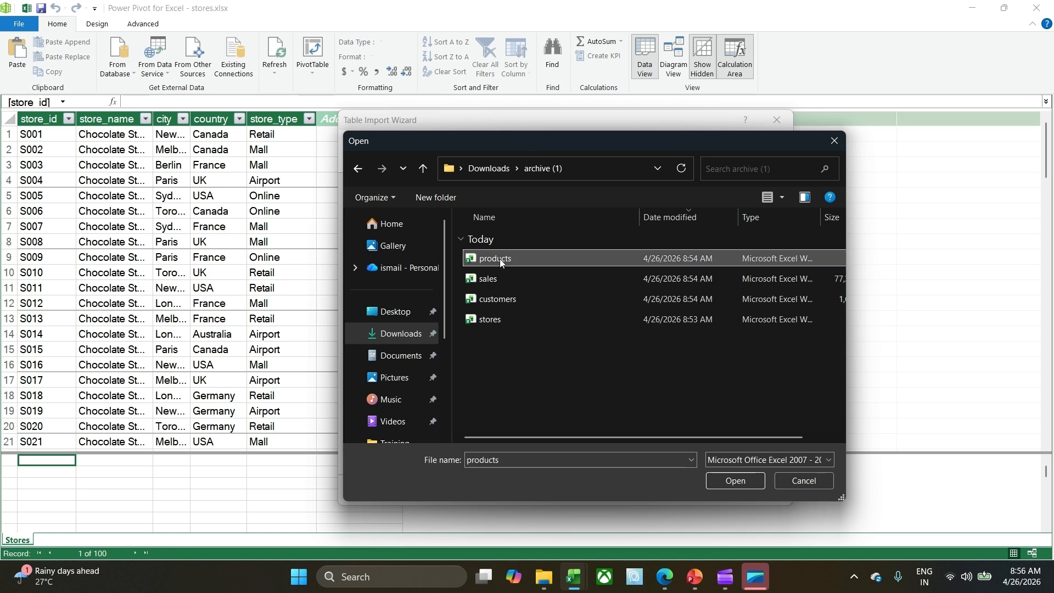
ctrl+click(505, 296)
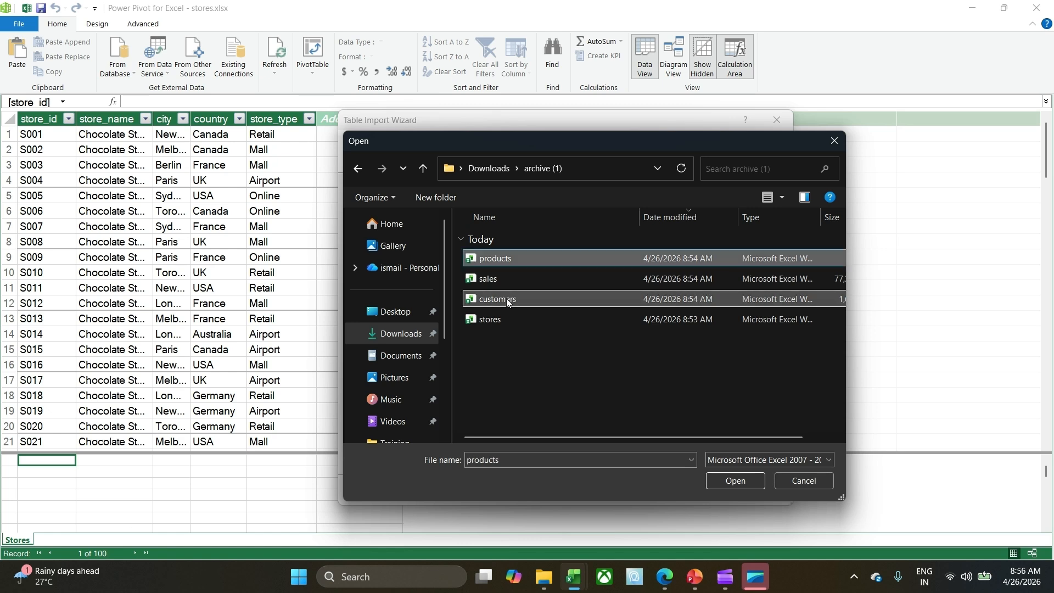
double_click(512, 259)
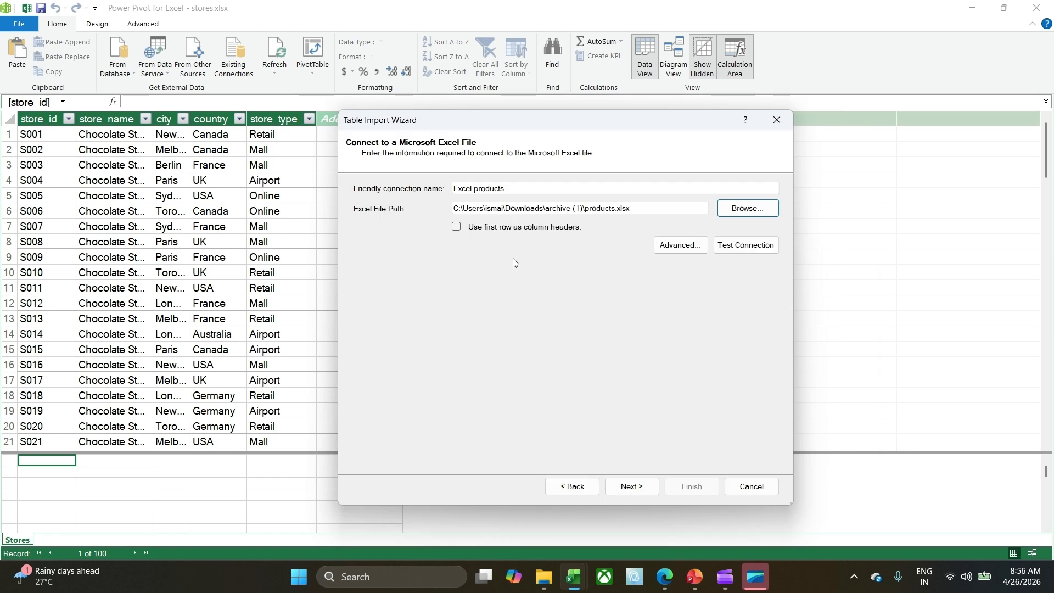
Test the connection to the products workbook and import its products sheet into the data model.
click(743, 245)
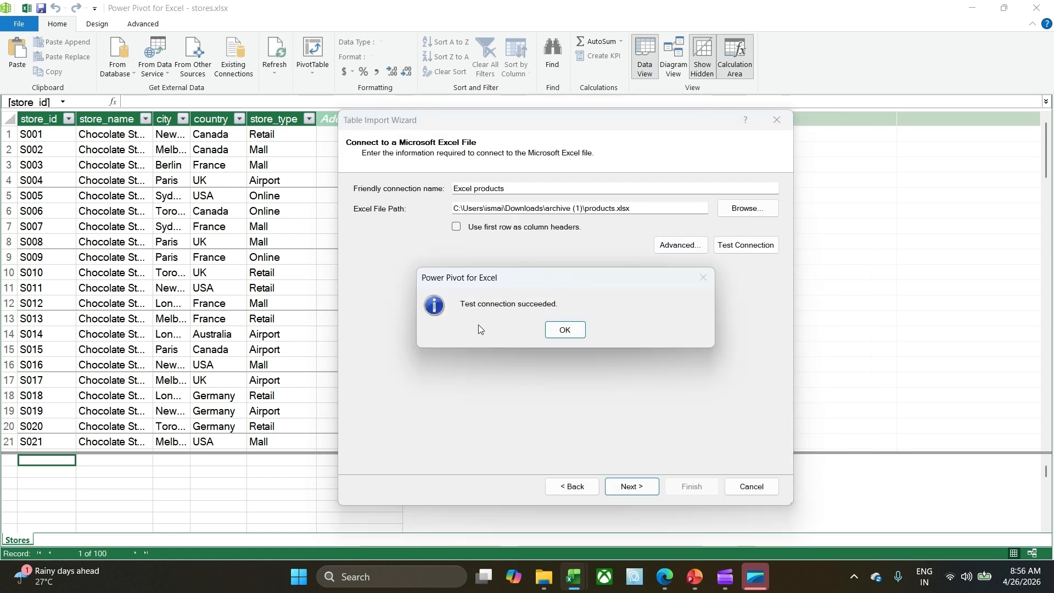
click(565, 329)
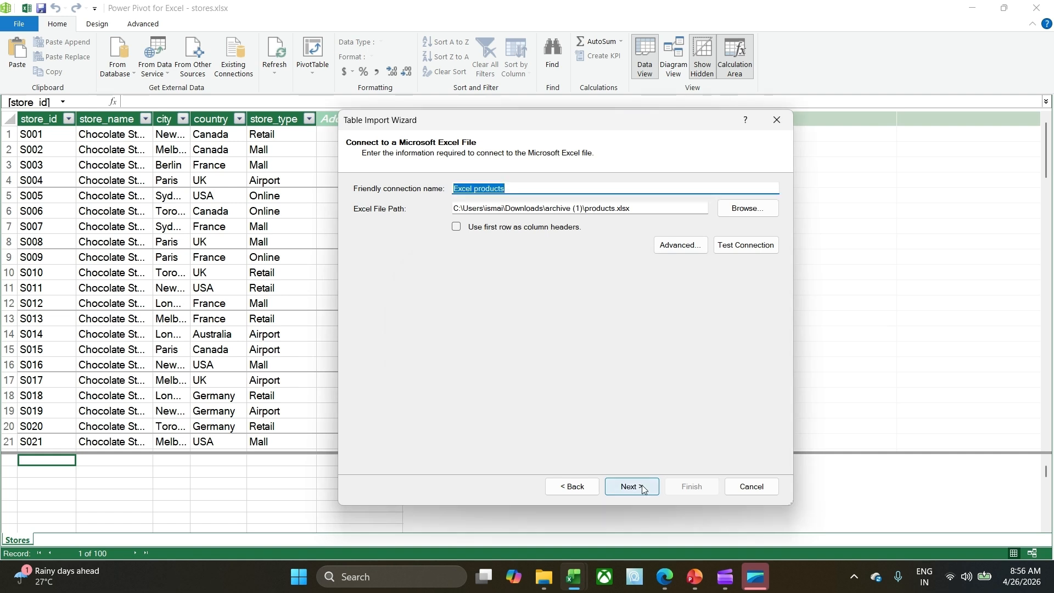
click(631, 487)
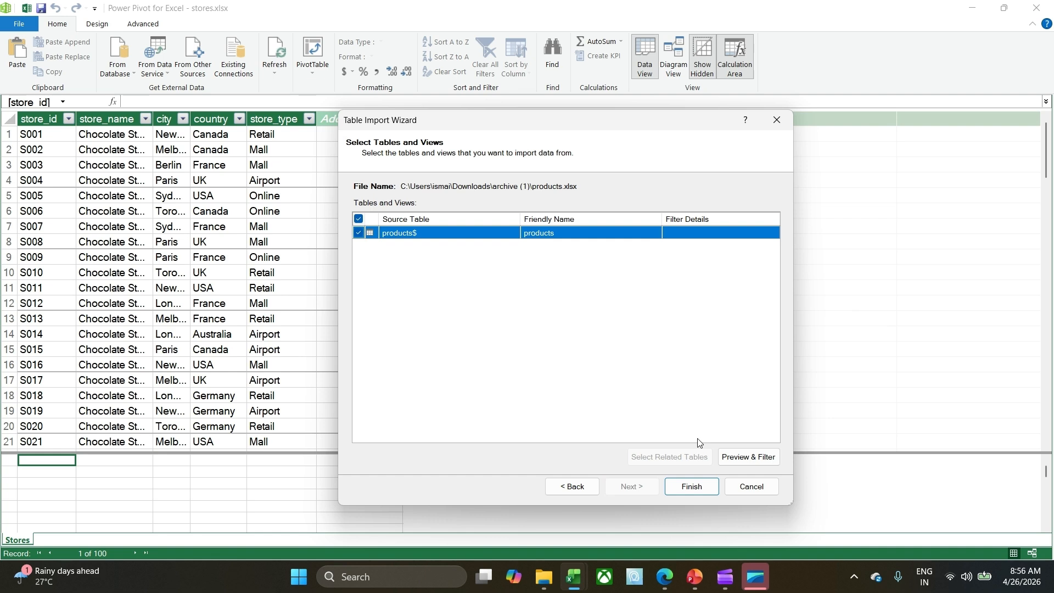
click(699, 488)
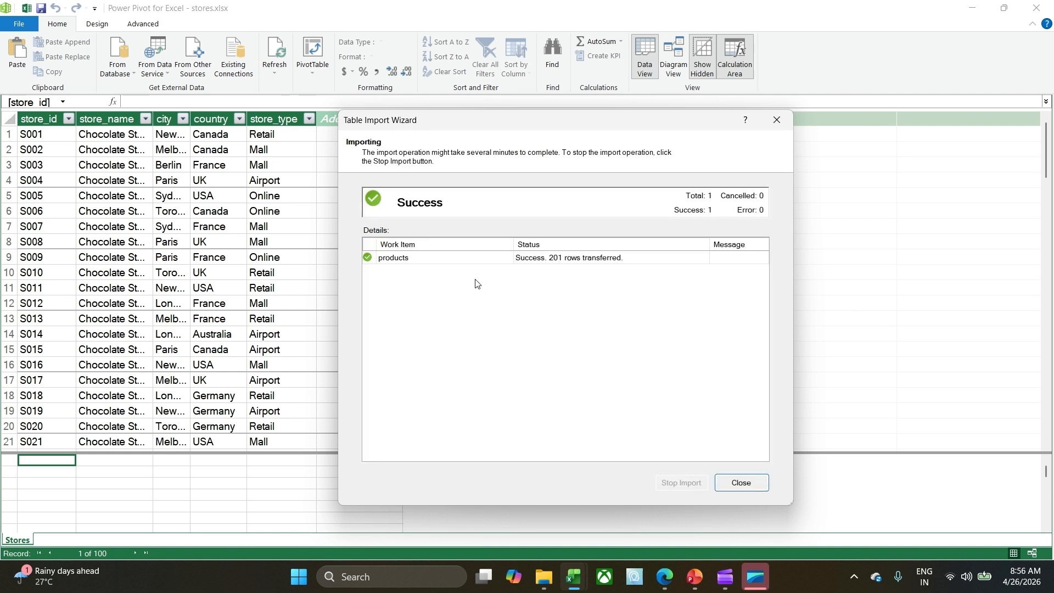
click(730, 482)
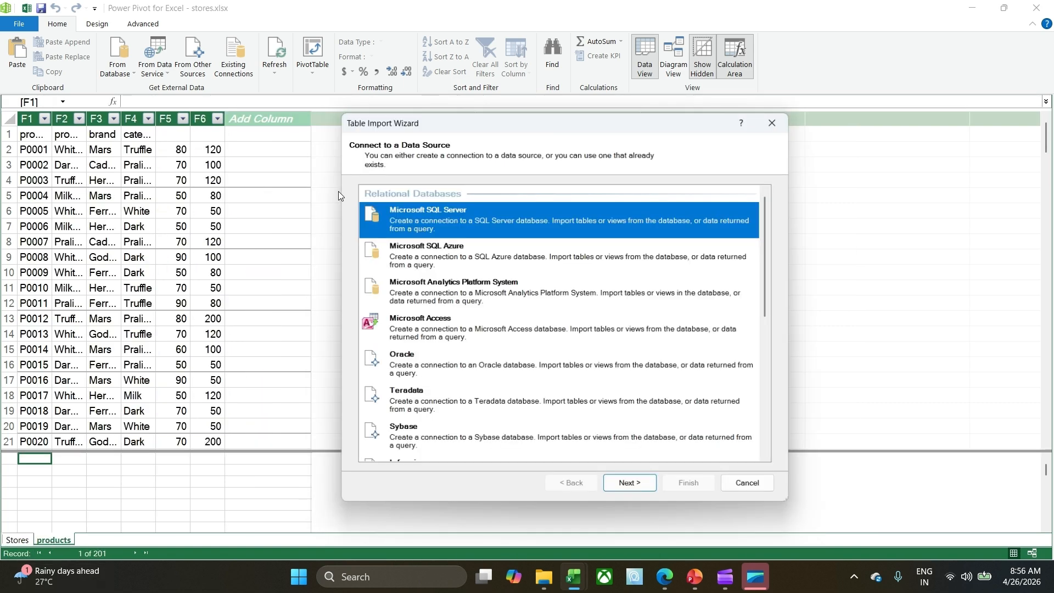
Set up another Excel file import with the sales workbook from the archive (1) folder as its source.
scroll(557, 286, down, 6)
scroll(555, 284, down, 3)
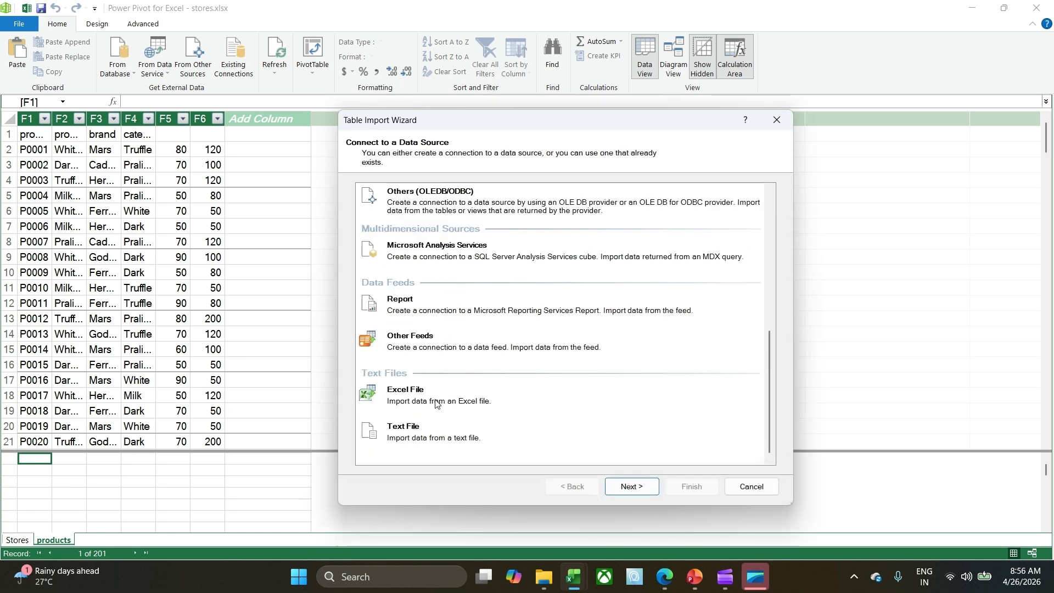
click(436, 404)
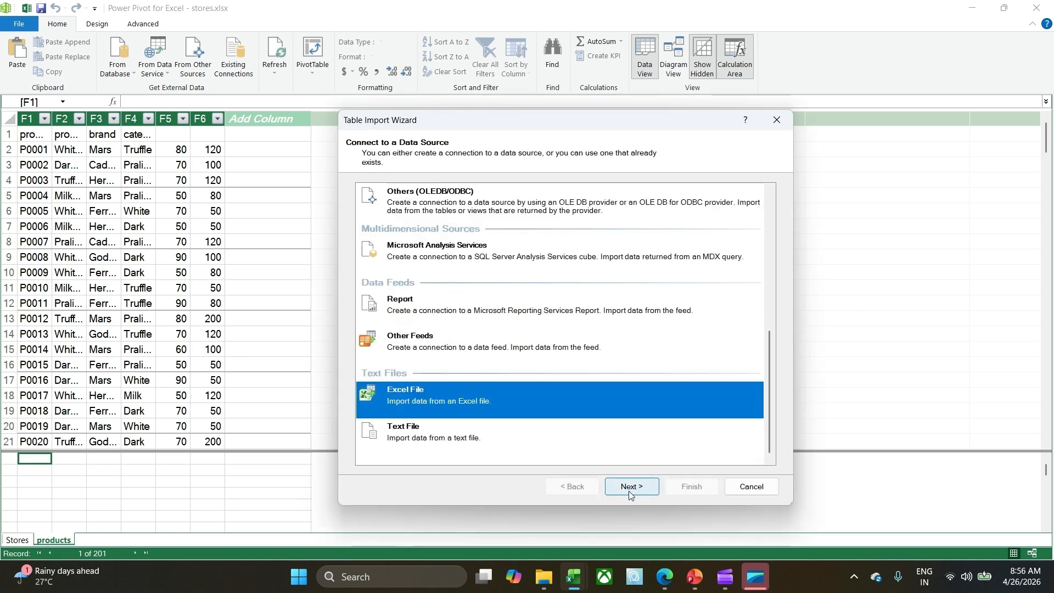
click(630, 489)
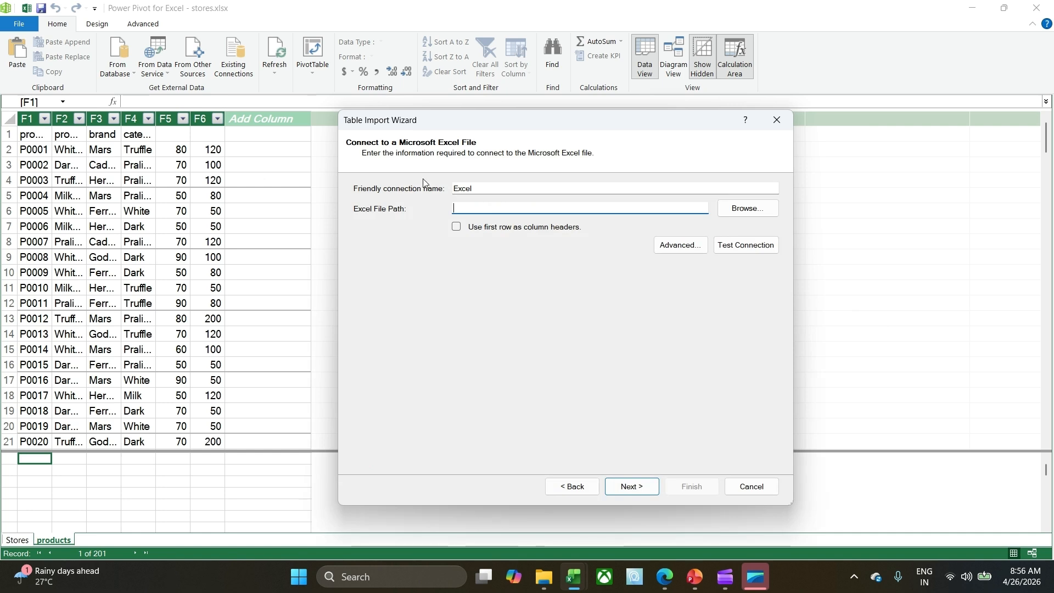
click(768, 206)
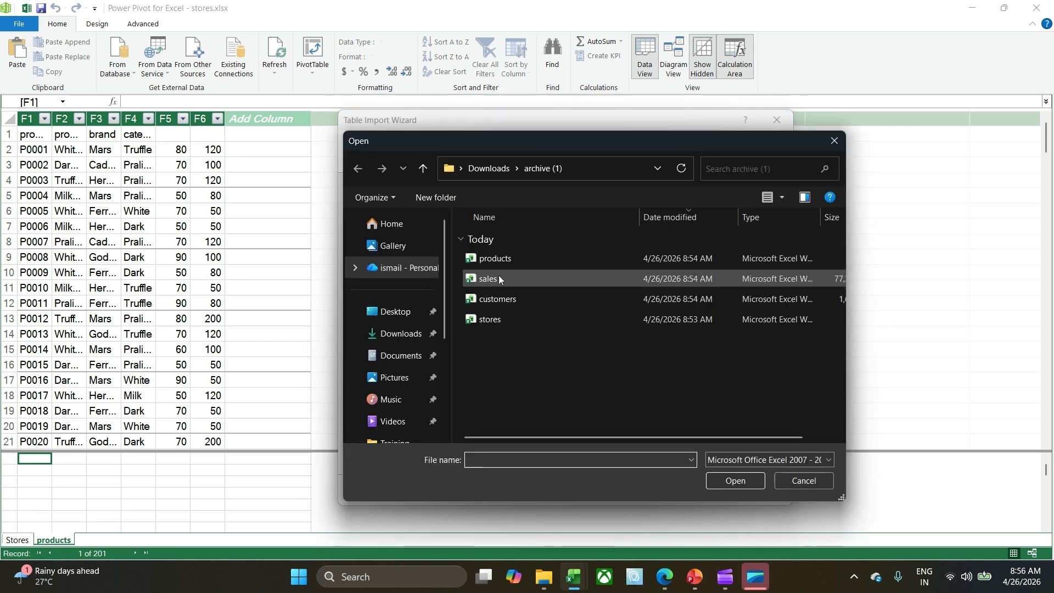
double_click(499, 278)
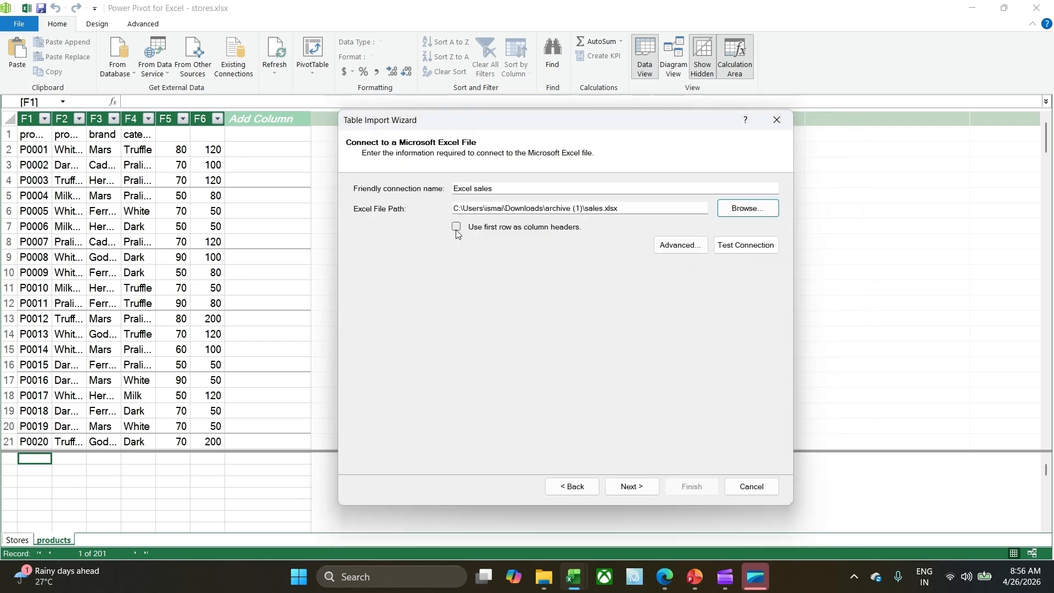
Use the first row of the sales workbook as column headers and test its connection.
click(456, 227)
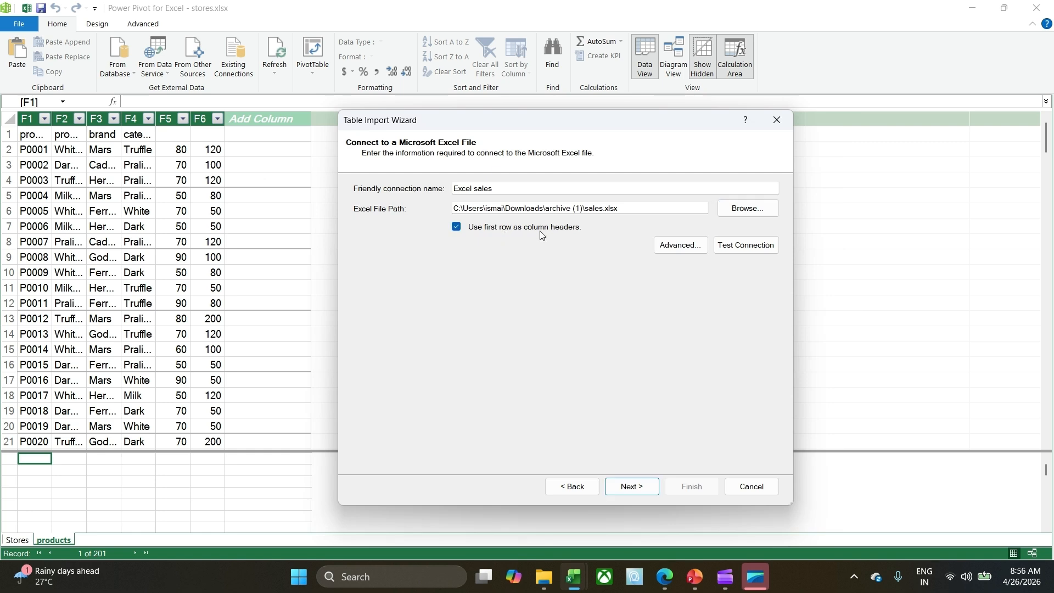
click(660, 249)
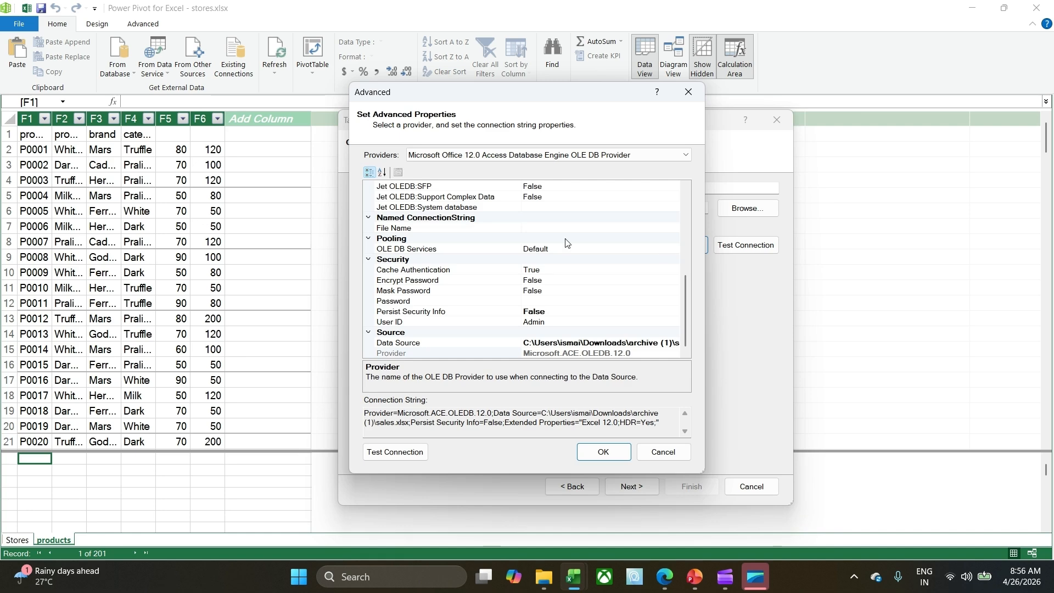
click(658, 451)
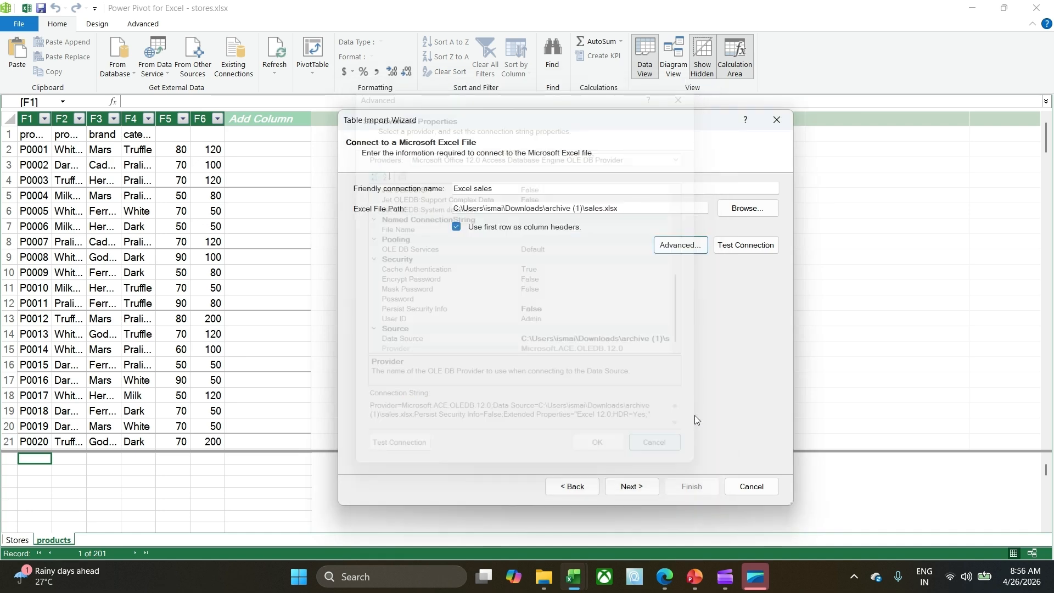
click(736, 248)
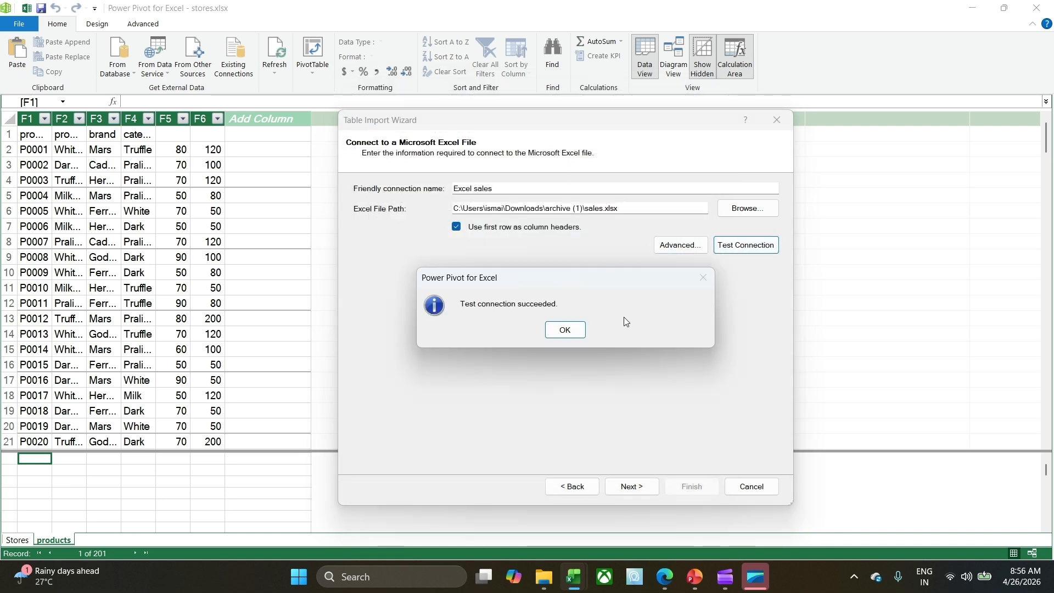
key(Return)
Import the sales sheet into the data model, allowing the connection to the external data source.
click(631, 487)
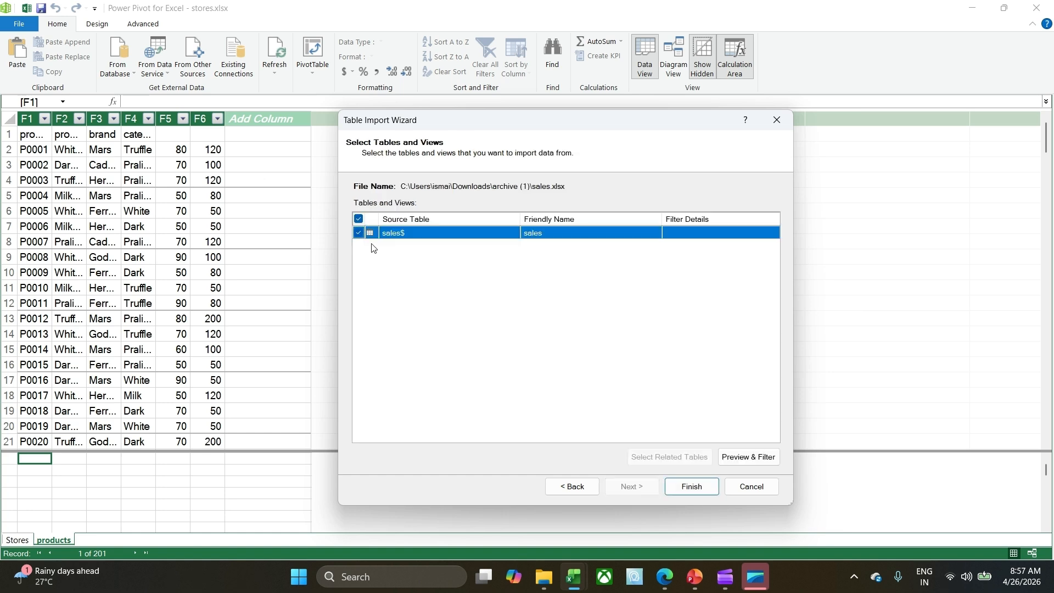
click(695, 491)
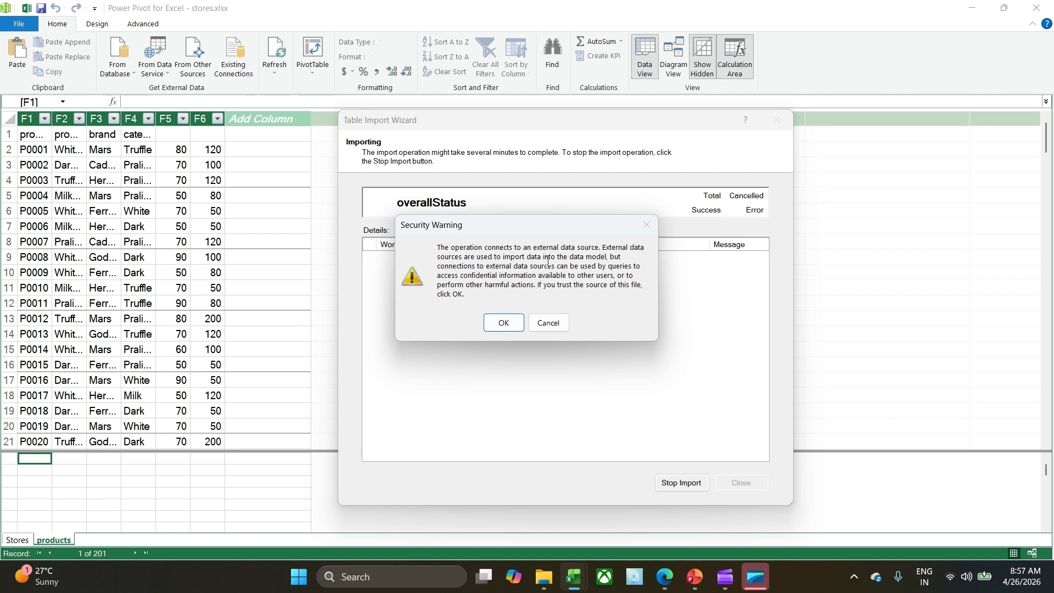
click(503, 323)
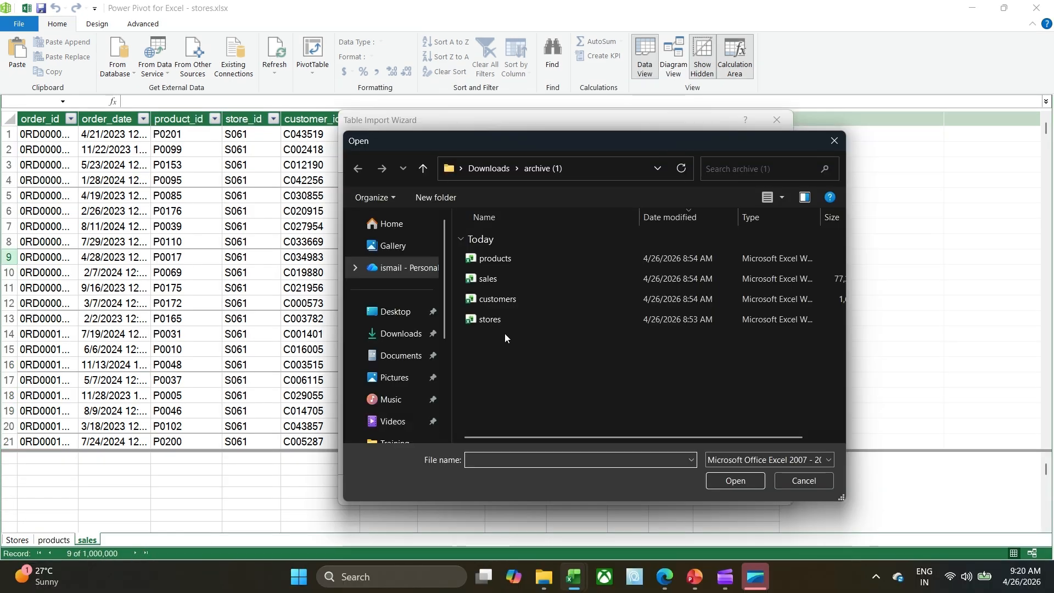
Import the customers workbook from the archive (1) folder into the data model, using its first row as column headers.
click(501, 302)
click(734, 481)
click(455, 227)
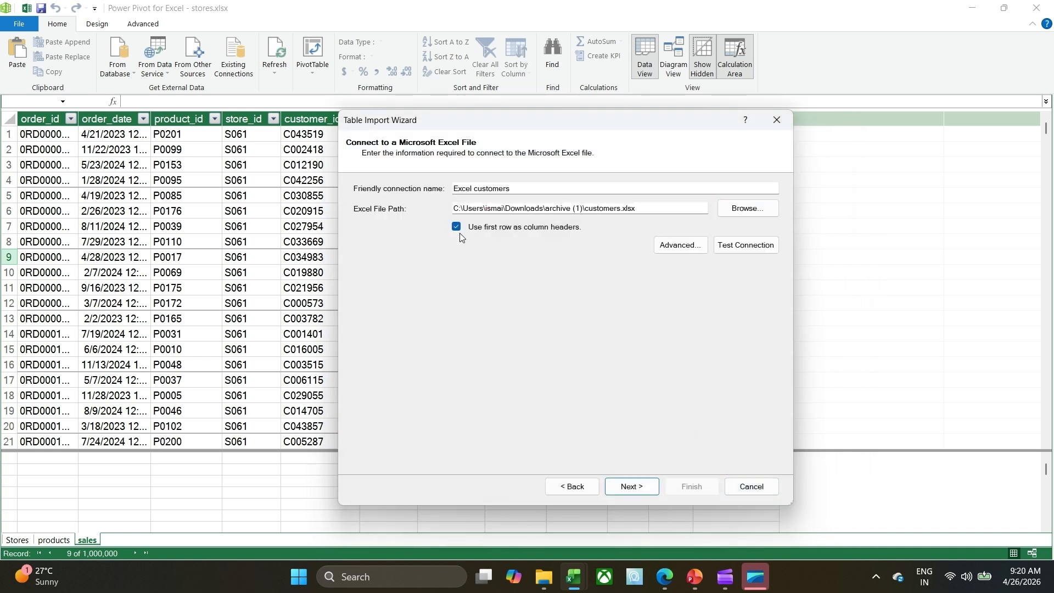
click(644, 489)
click(693, 487)
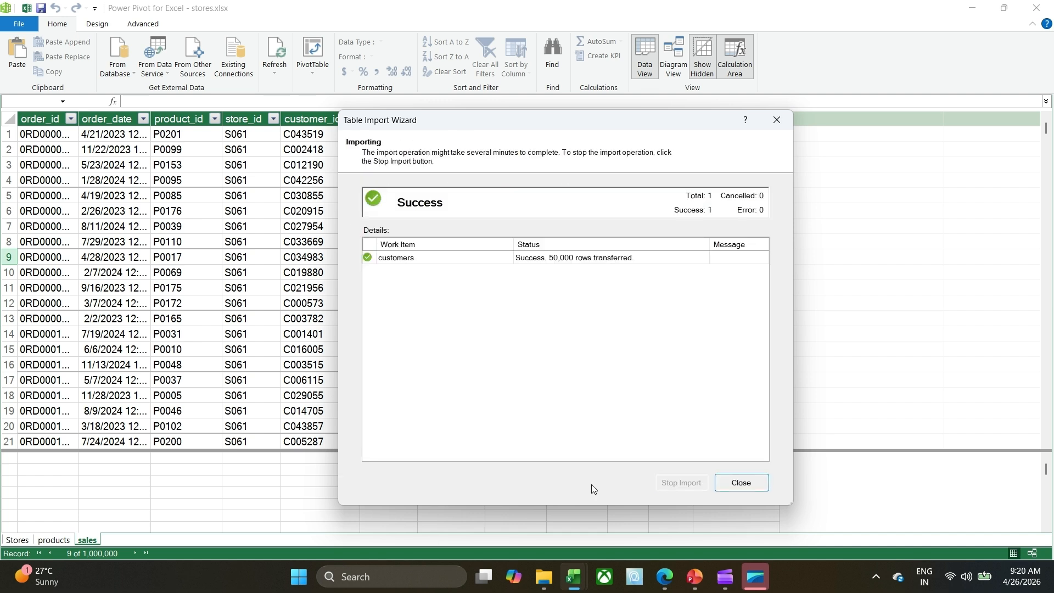
click(758, 487)
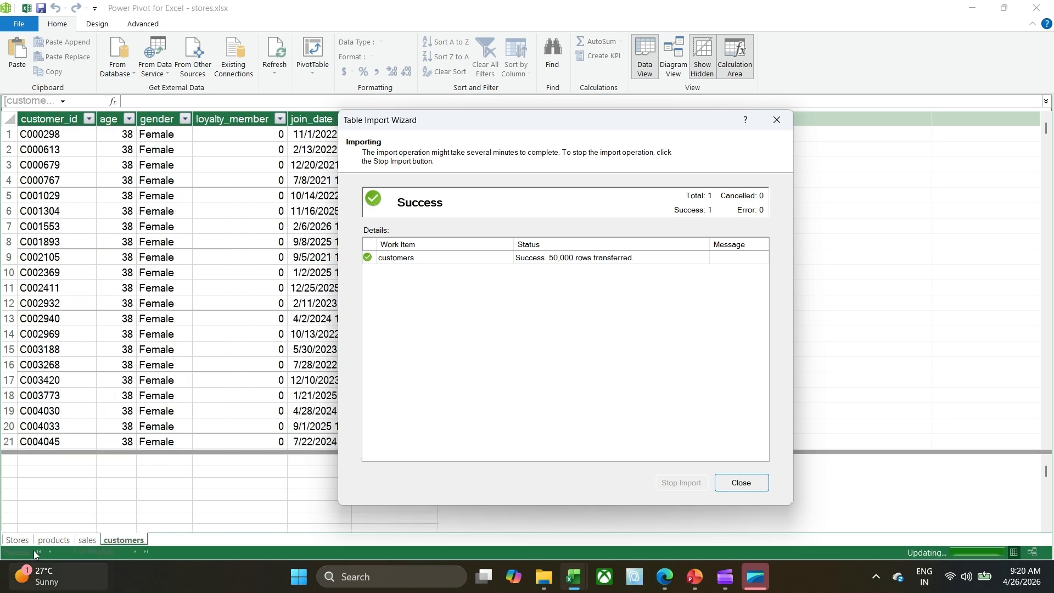
Close the finished customers import and set up another Excel file import with the products workbook from the archive (1) folder as its source.
click(34, 575)
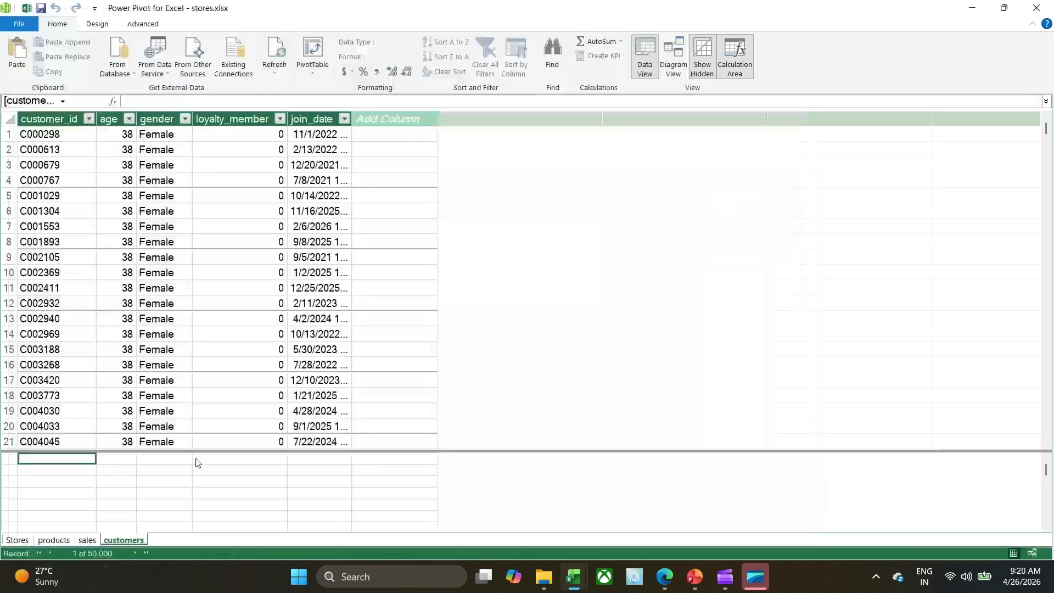
click(62, 540)
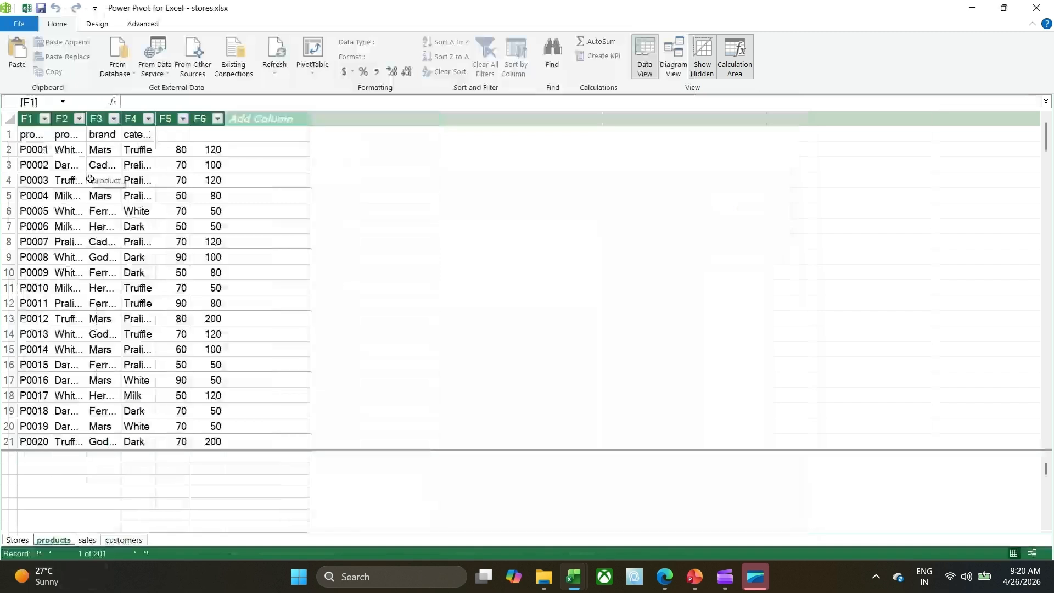
mouse_move(584, 582)
click(205, 78)
scroll(479, 389, down, 5)
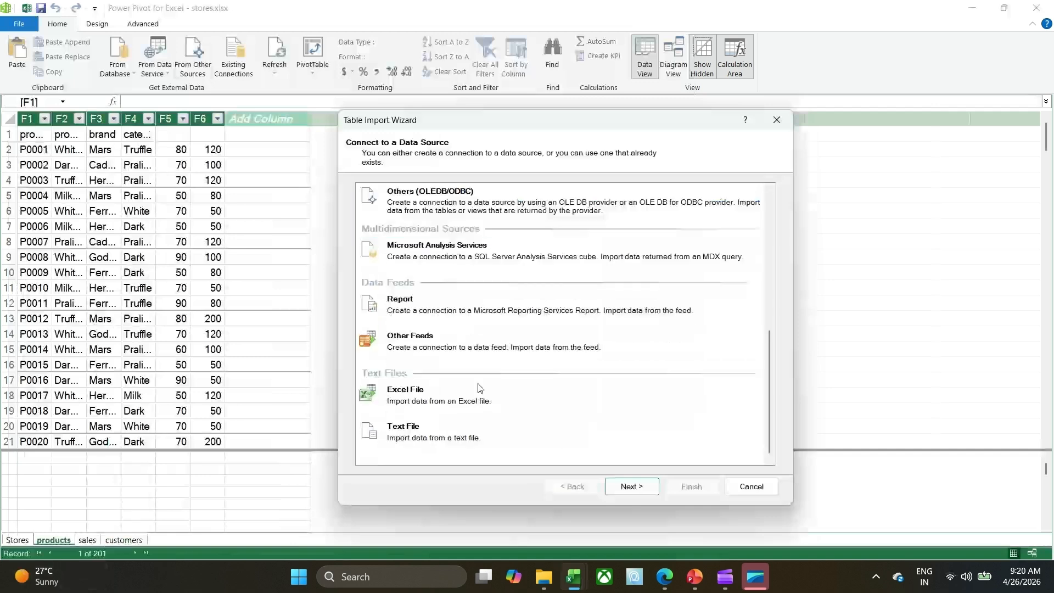
click(479, 388)
click(637, 487)
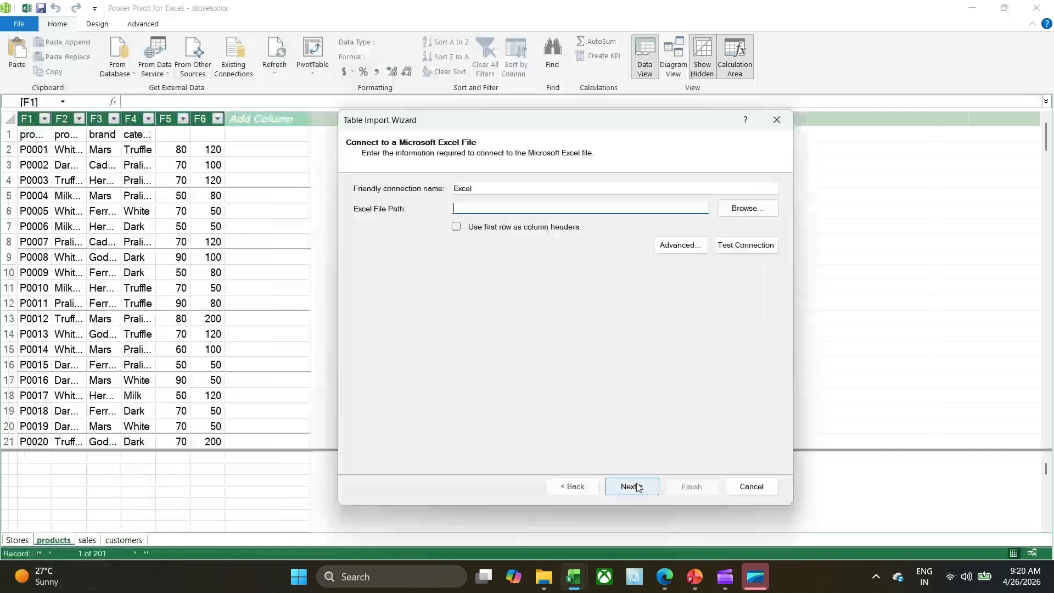
click(746, 209)
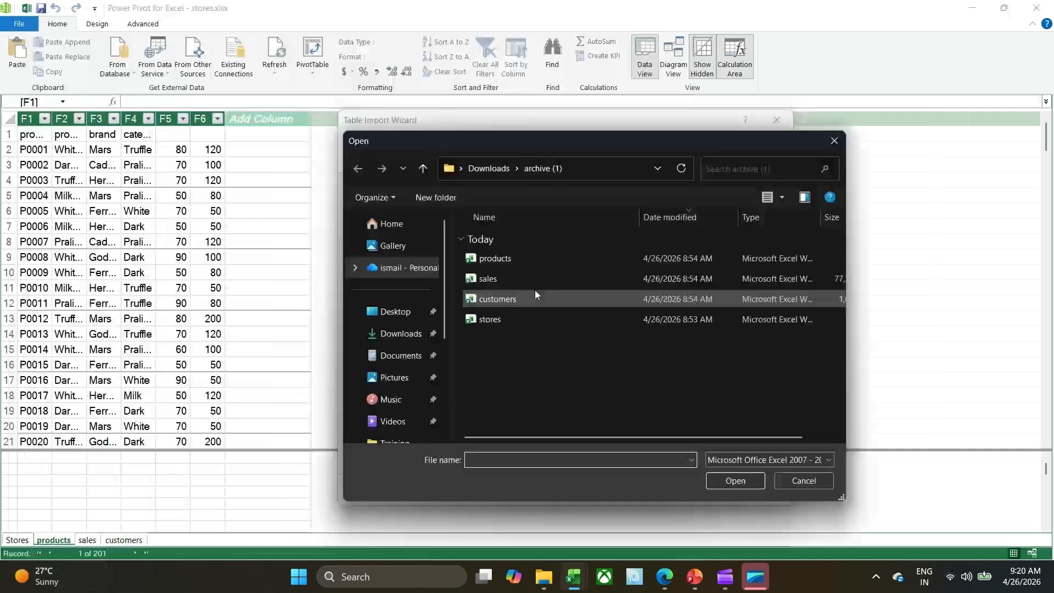
double_click(486, 258)
Import the products sheet into the data model using its first row as column headers, and close the import wizard.
click(457, 227)
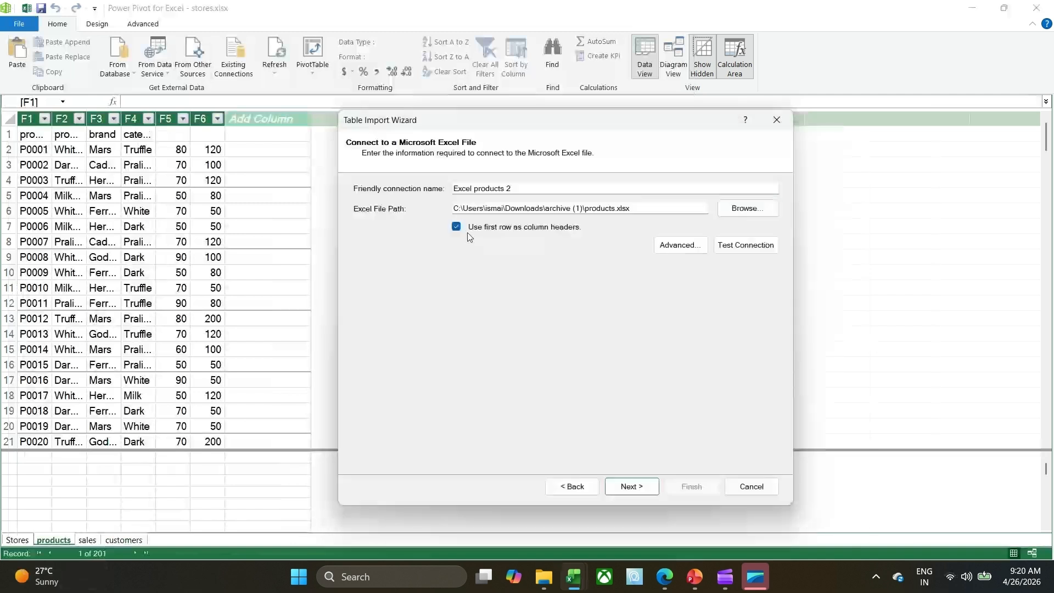
click(644, 485)
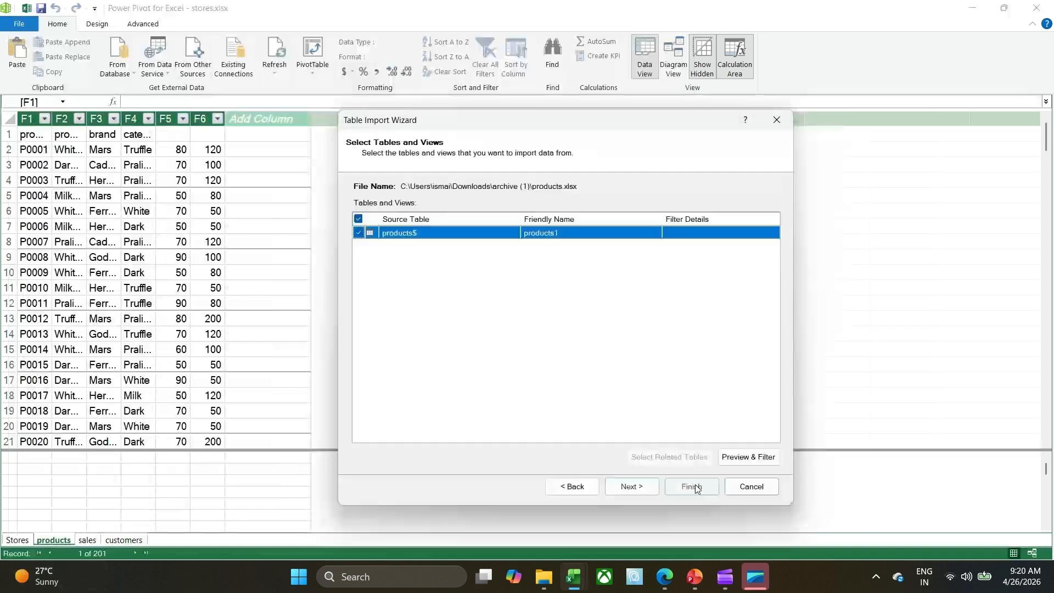
click(679, 492)
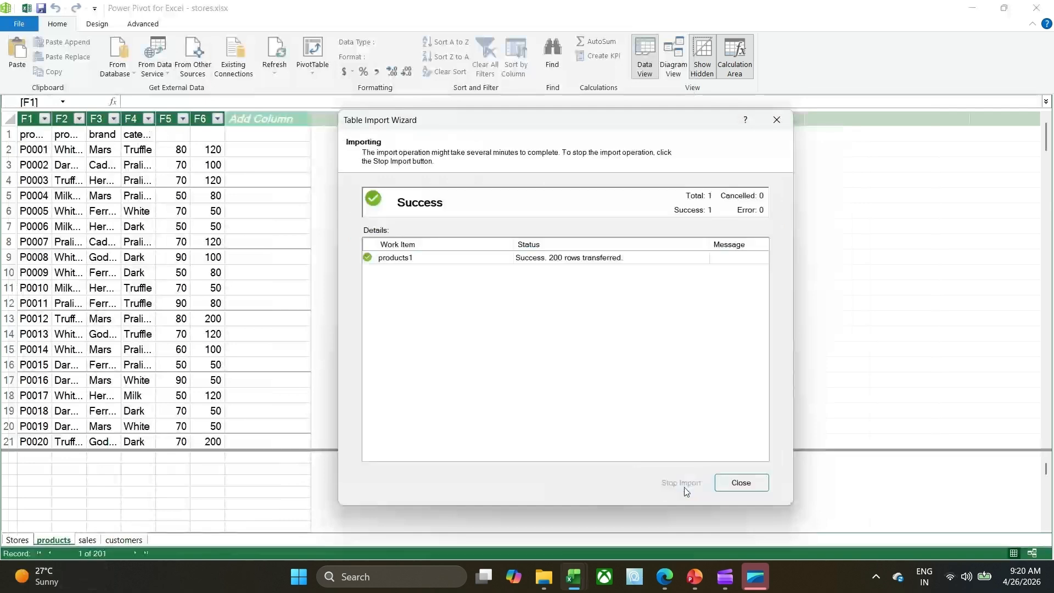
click(753, 488)
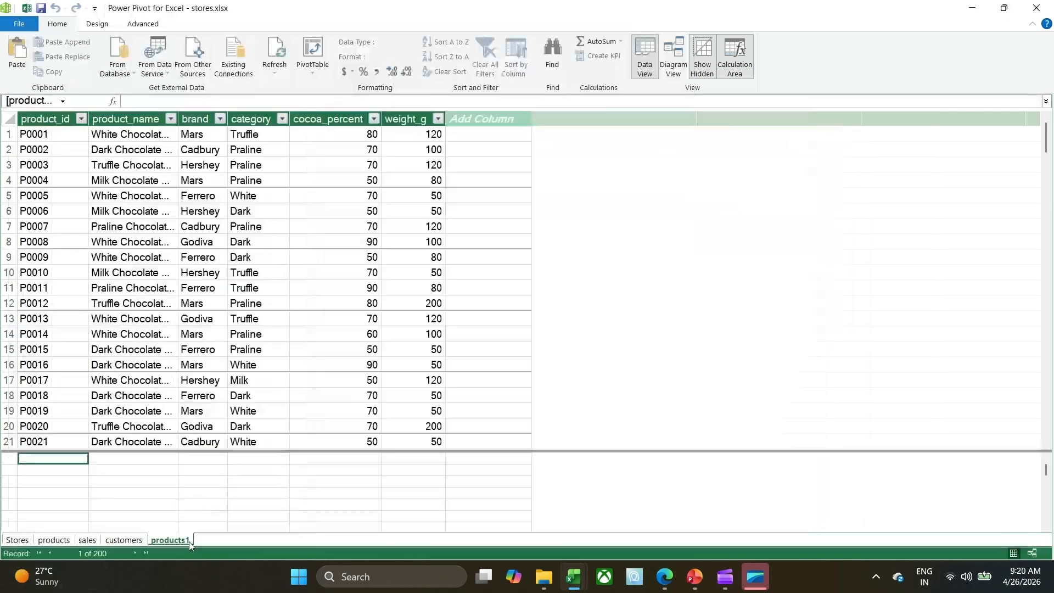
Delete the older products table with the generic F1 to F6 column headers from the data model.
right_click(60, 543)
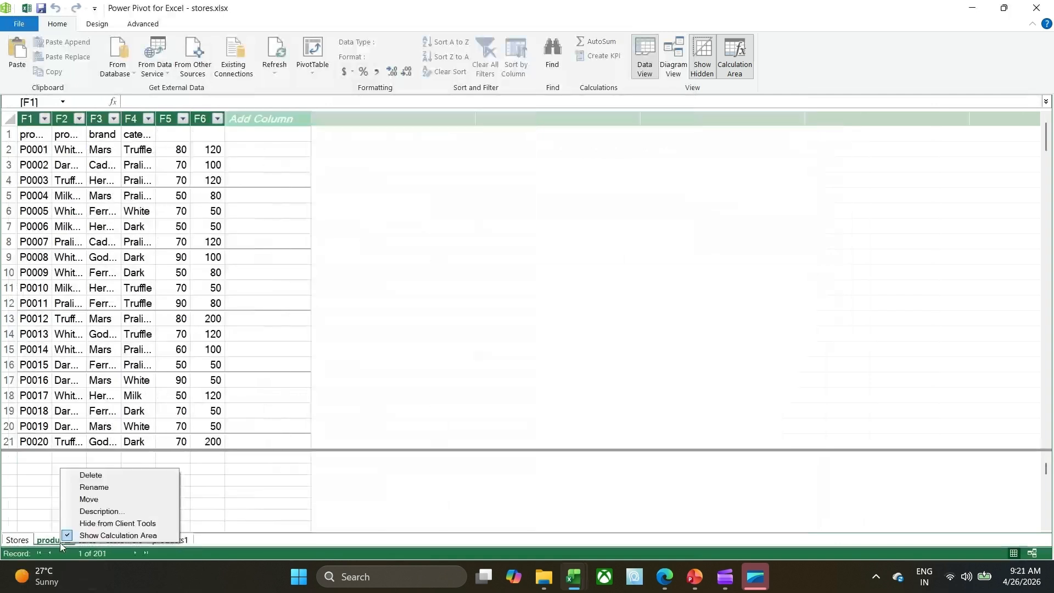
click(93, 475)
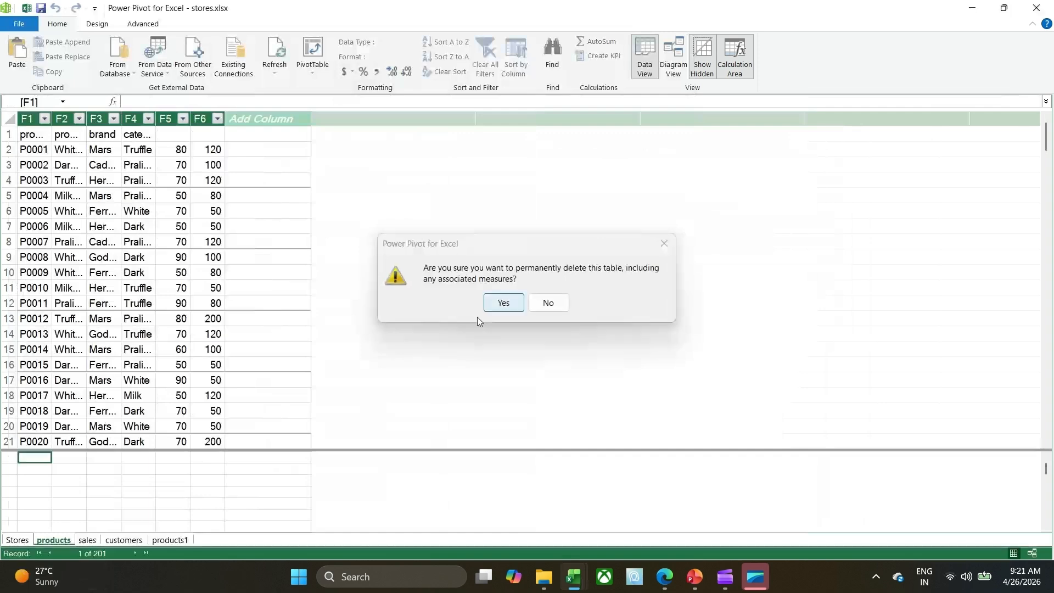
key(Return)
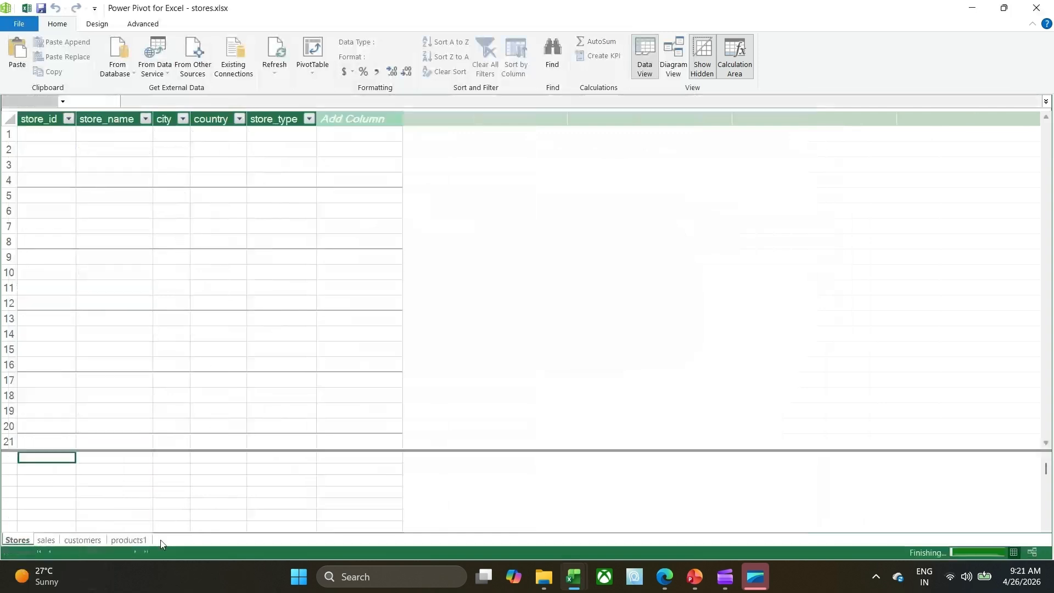
Rename the products1 table as products.
click(132, 541)
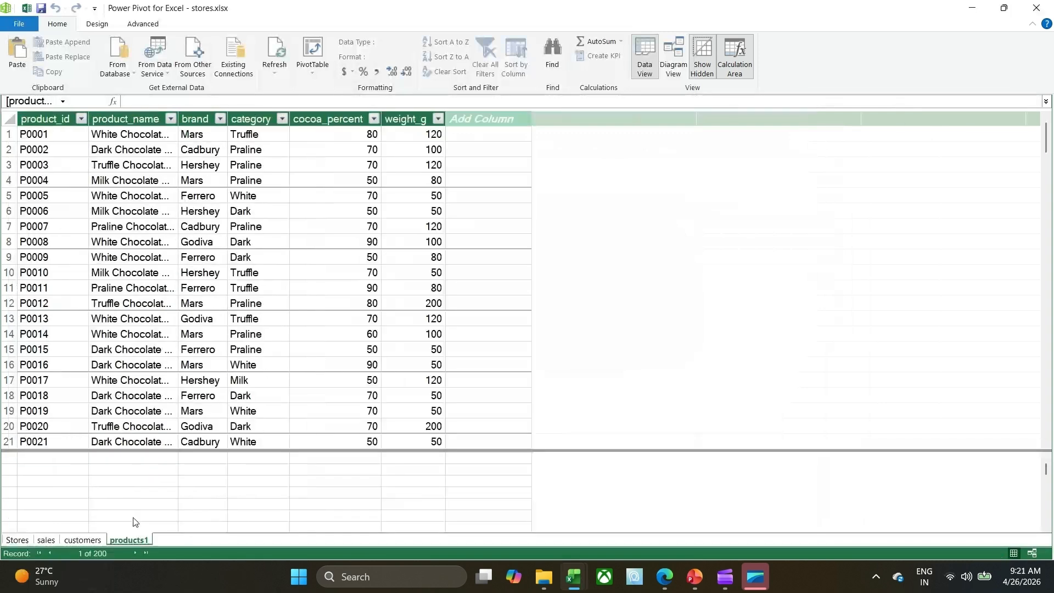
right_click(128, 541)
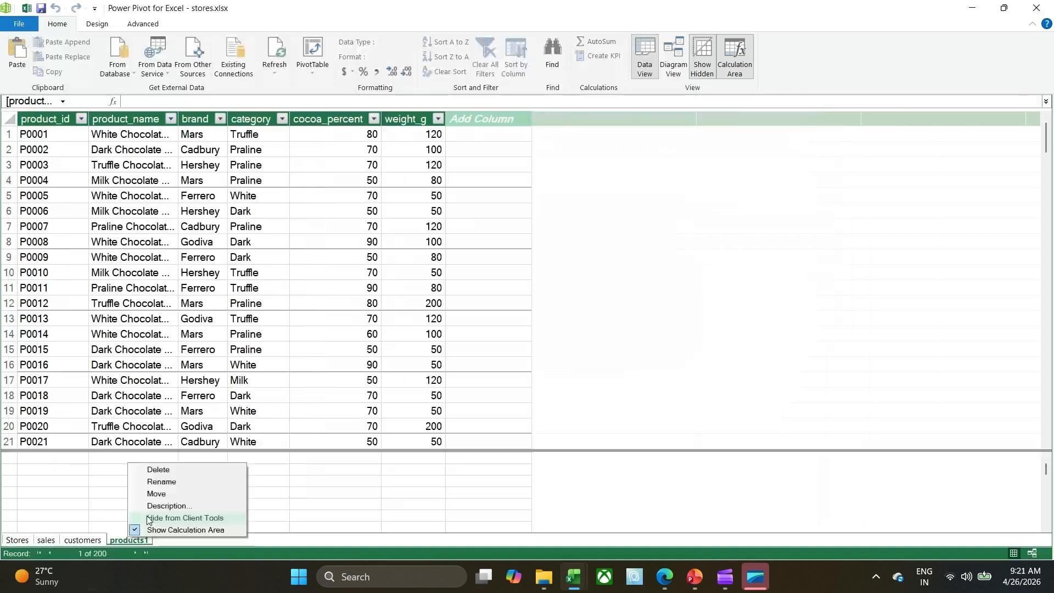
click(162, 482)
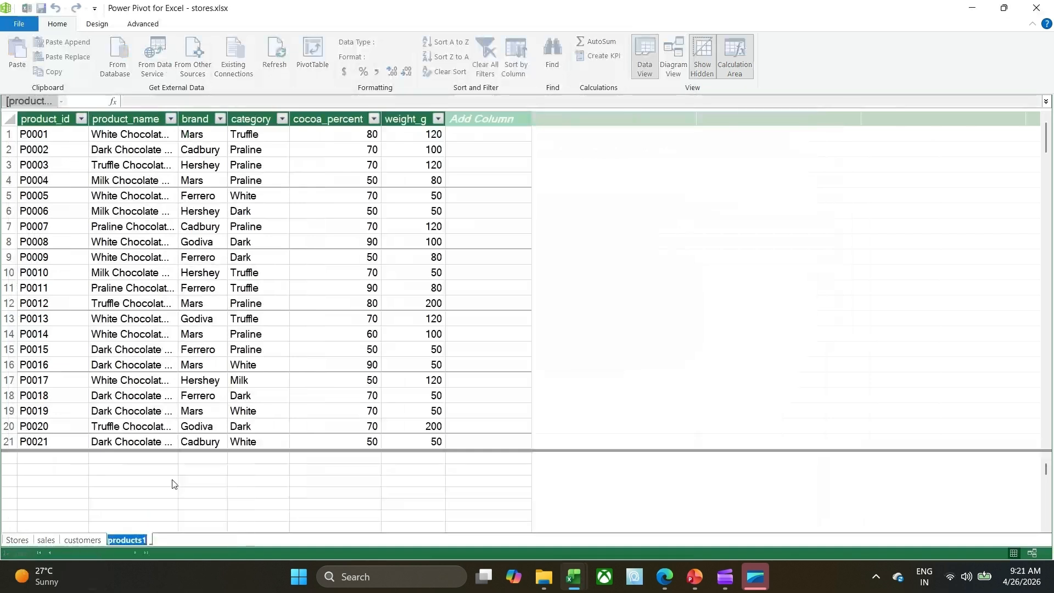
click(146, 538)
key(BackSpace)
key(Return)
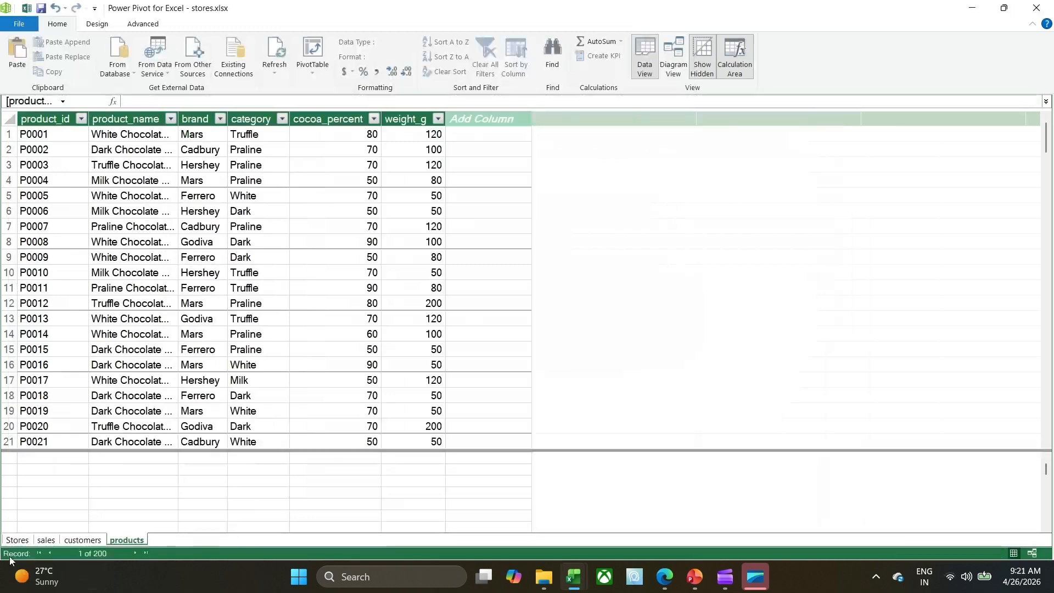
Review the columns and rows of the Stores, sales, customers and products tables, including revenue, customer_id and store_id in sales.
click(46, 540)
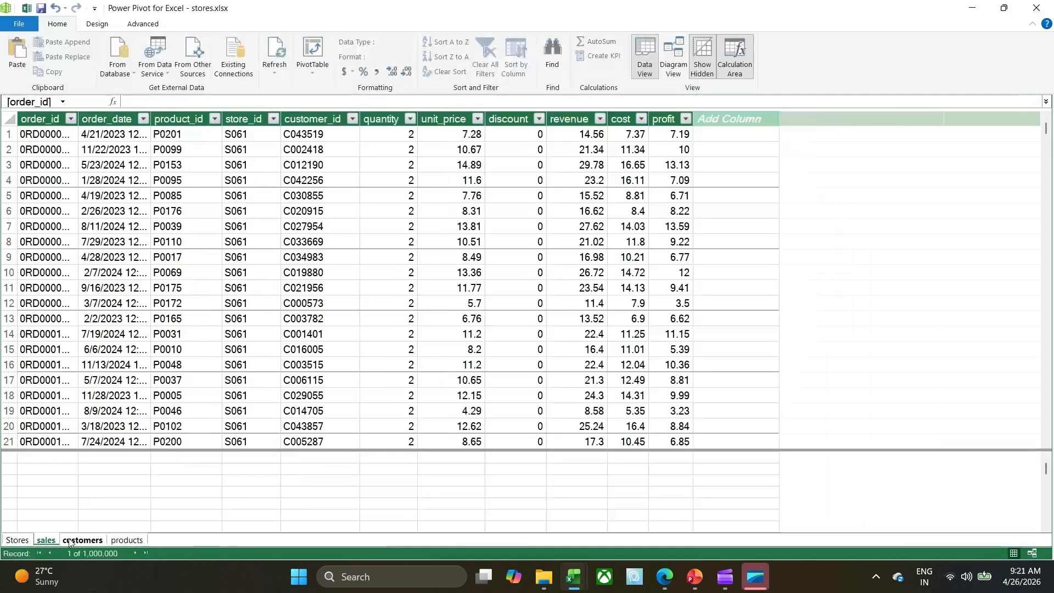
click(15, 544)
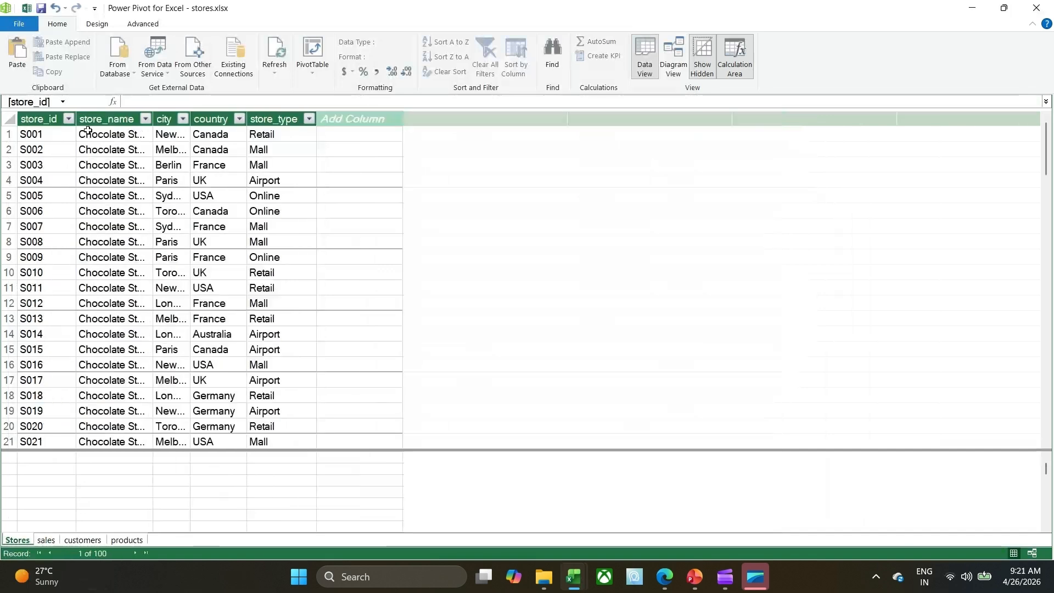
click(46, 540)
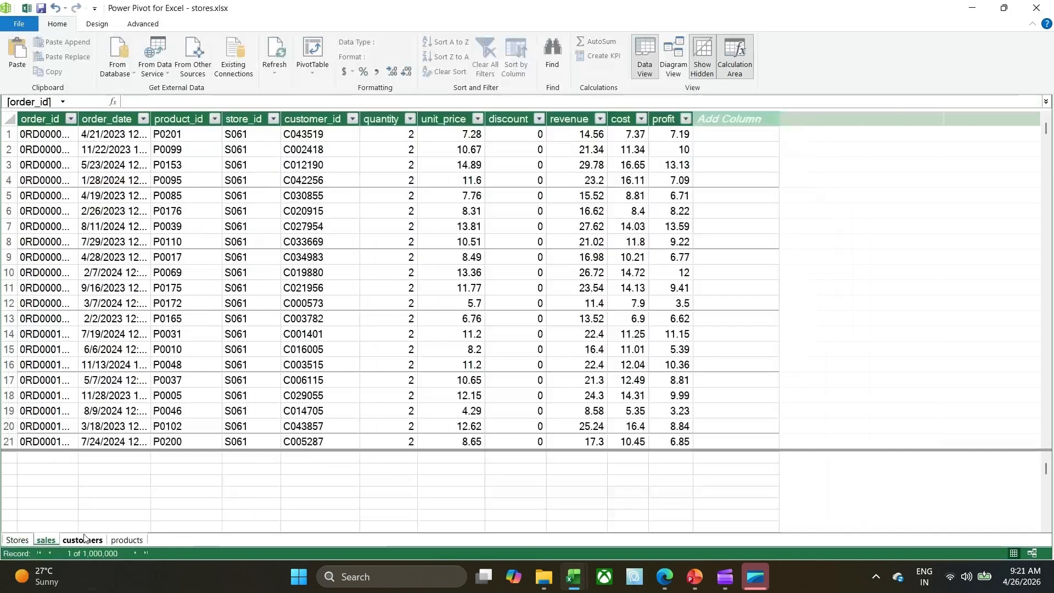
click(91, 541)
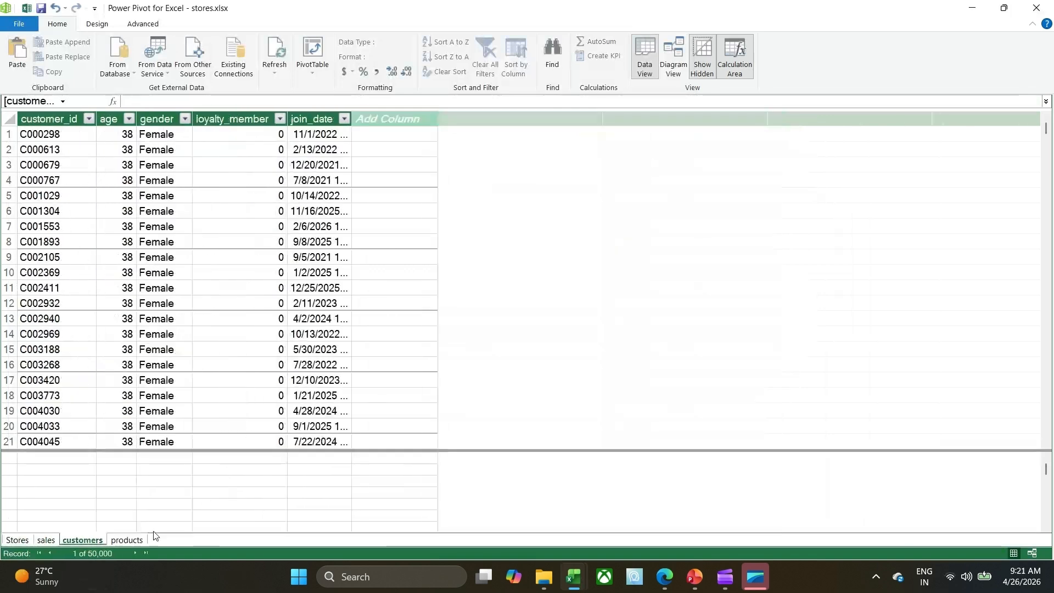
click(131, 542)
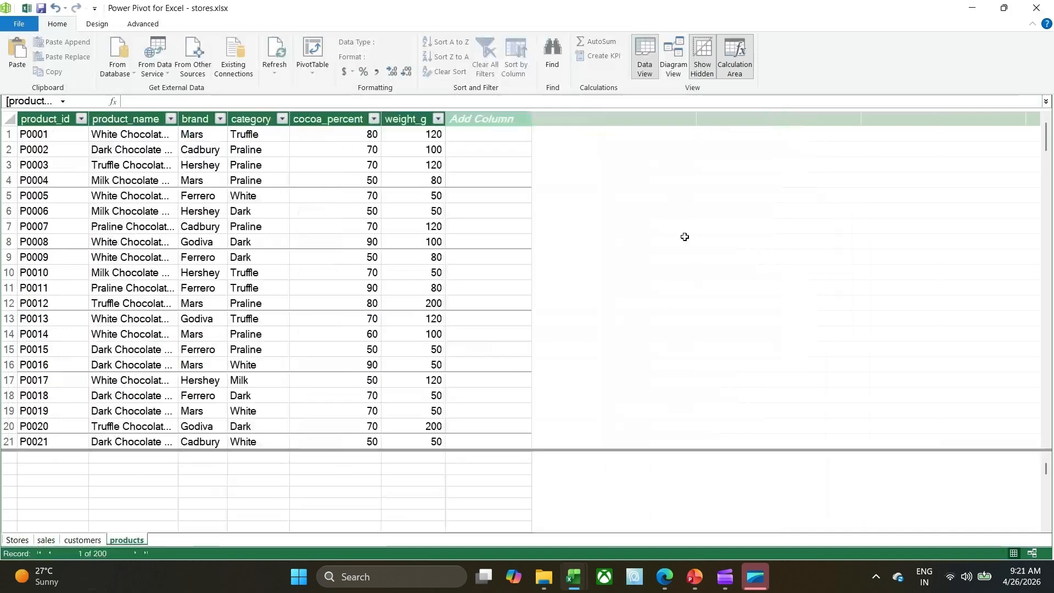
scroll(546, 259, down, 2)
scroll(547, 259, down, 6)
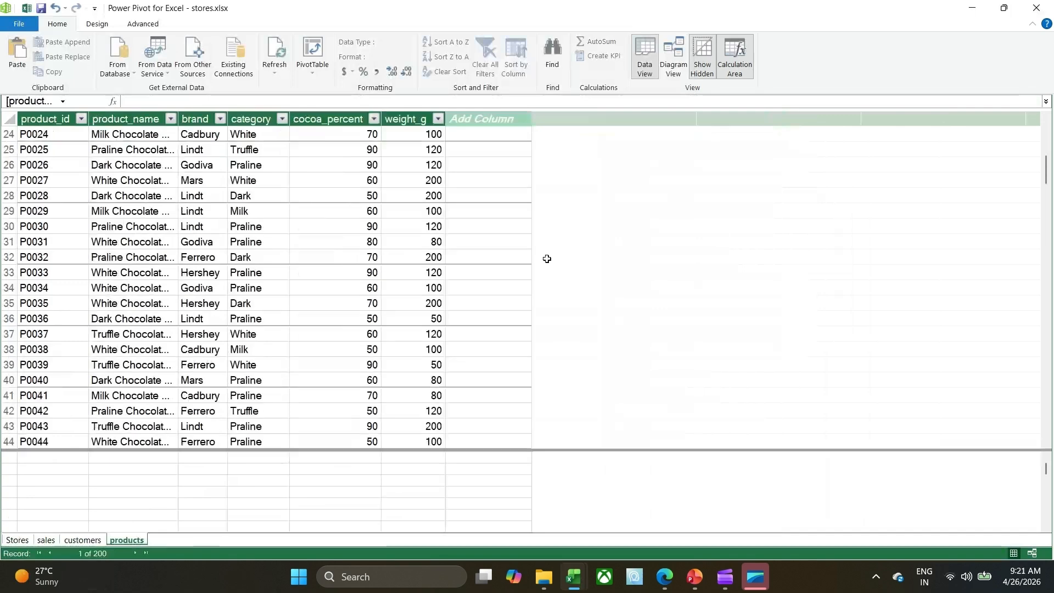
scroll(546, 258, up, 3)
scroll(546, 259, up, 5)
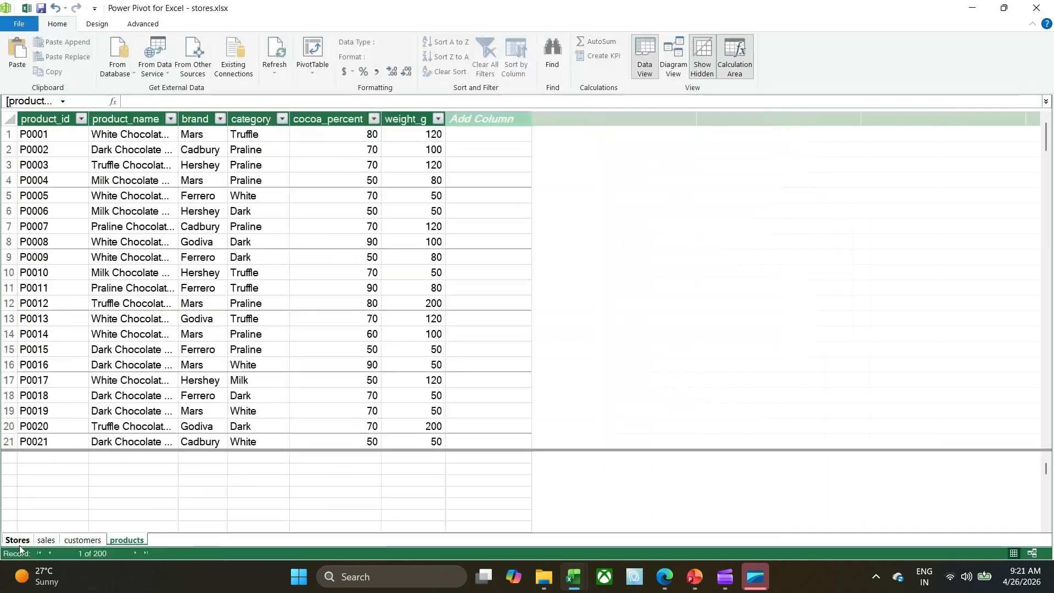
click(47, 541)
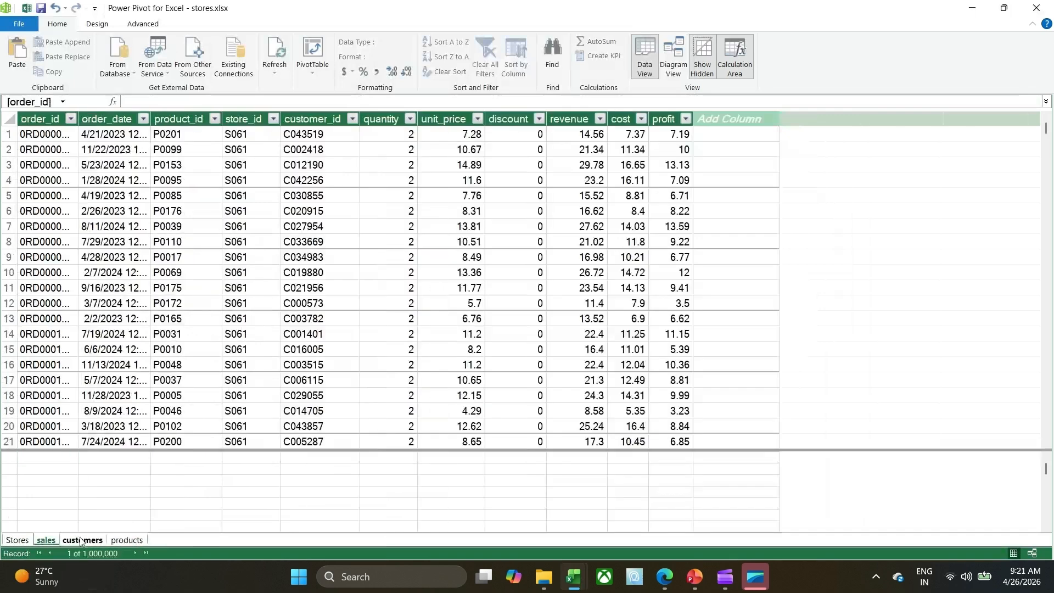
click(575, 304)
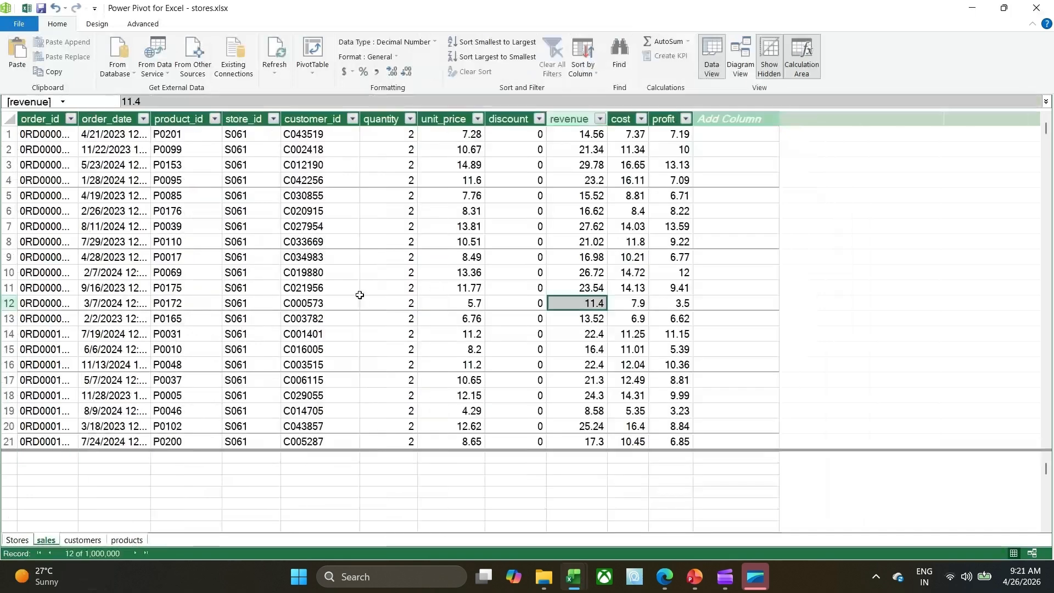
click(358, 293)
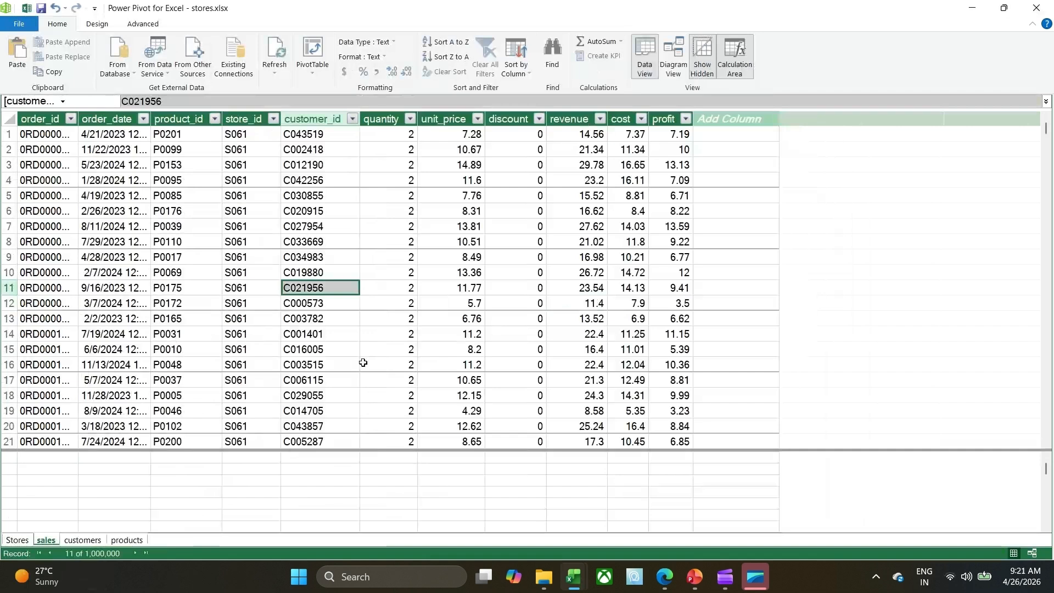
click(229, 243)
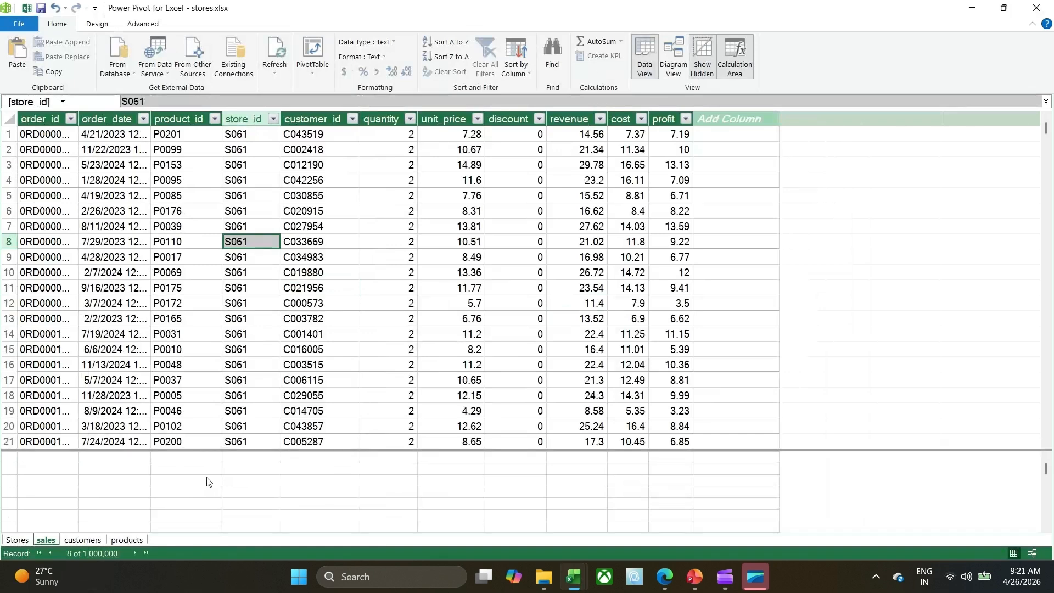
key(ctrl+Page_Down)
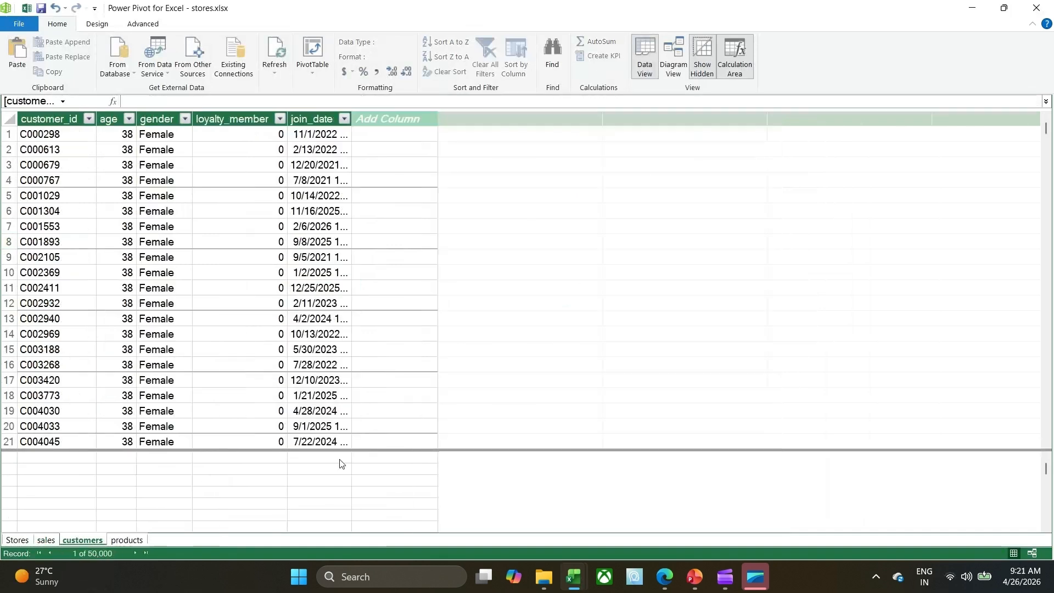
Show the data model as a diagram and enlarge the products, customers, sales and Stores table boxes to reveal more fields.
click(673, 63)
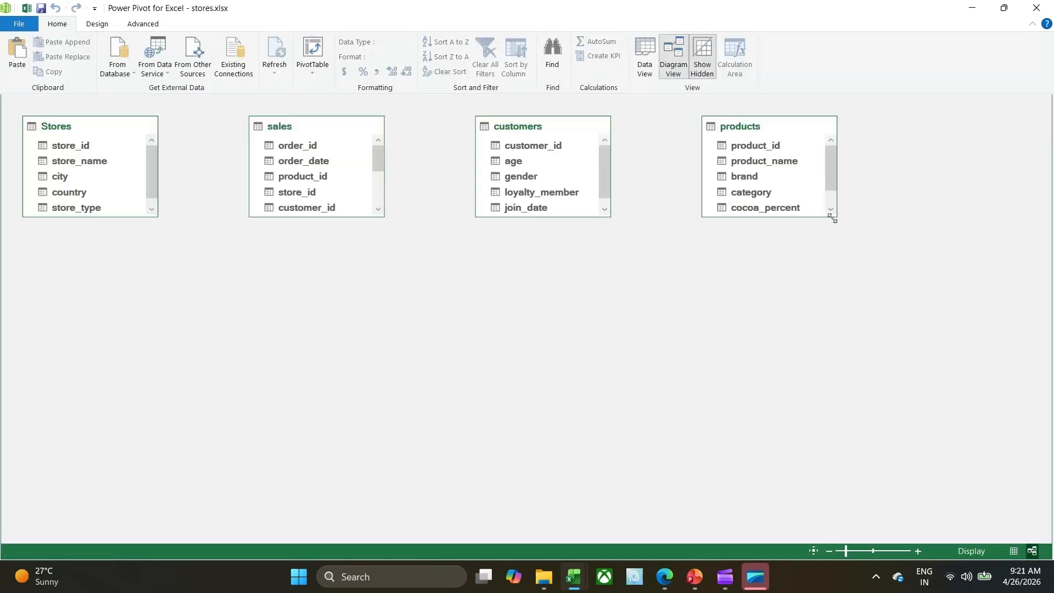
drag(832, 219, 860, 262)
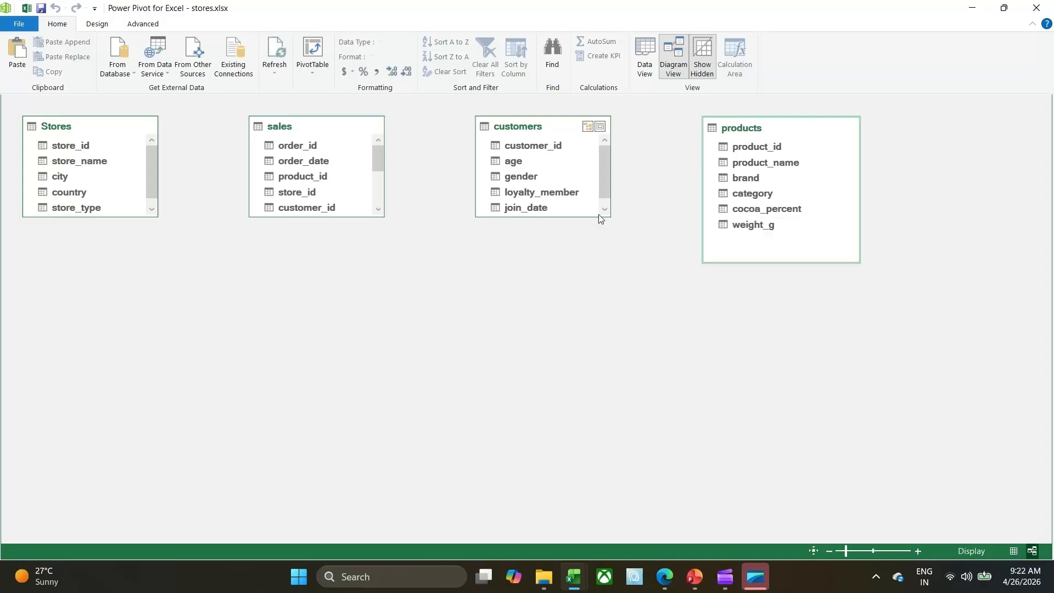
drag(600, 218, 598, 263)
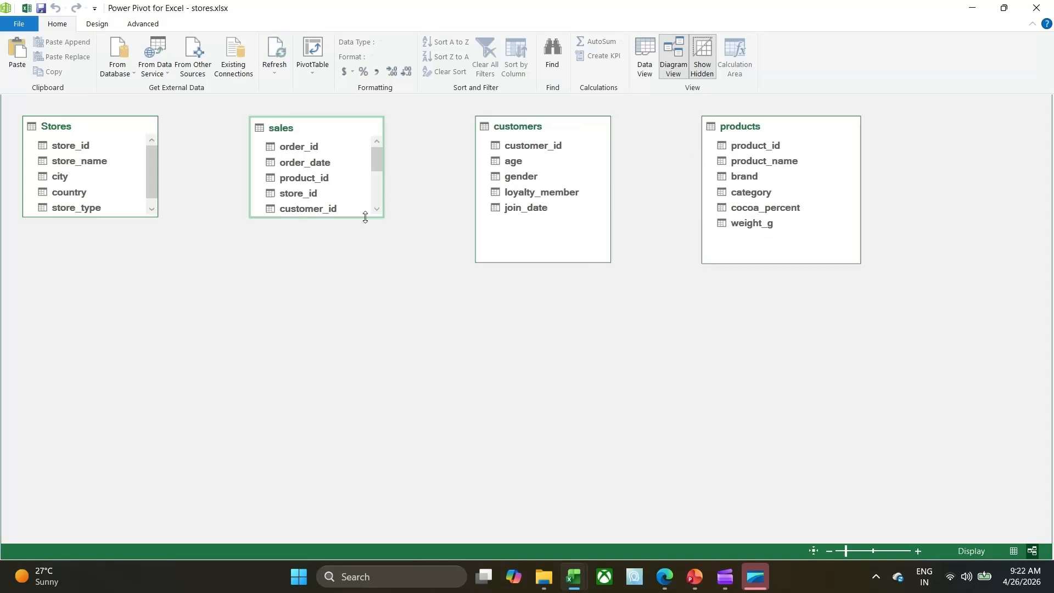
drag(365, 218, 370, 290)
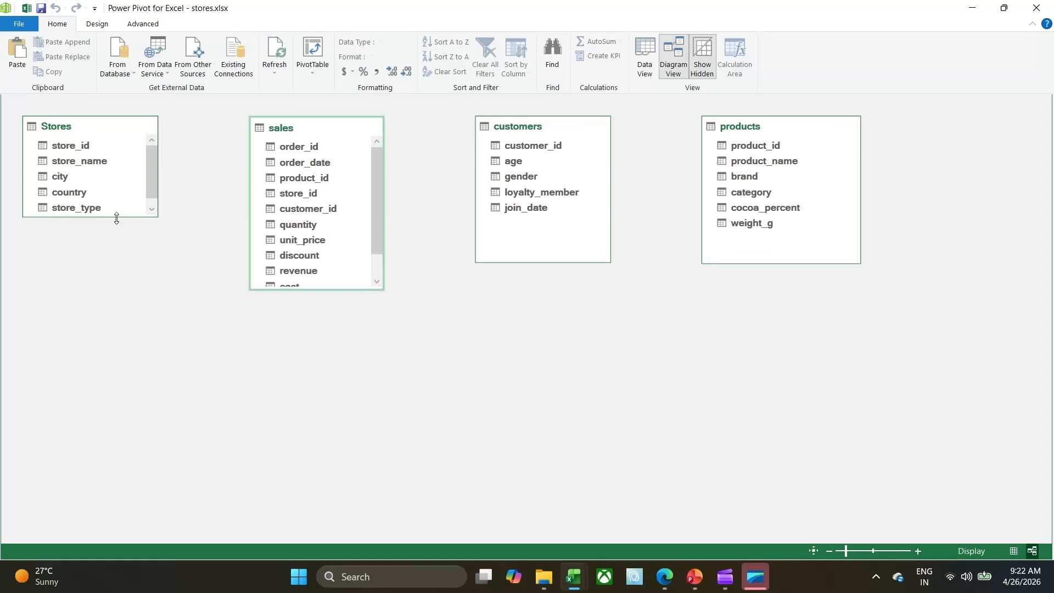
drag(117, 218, 122, 267)
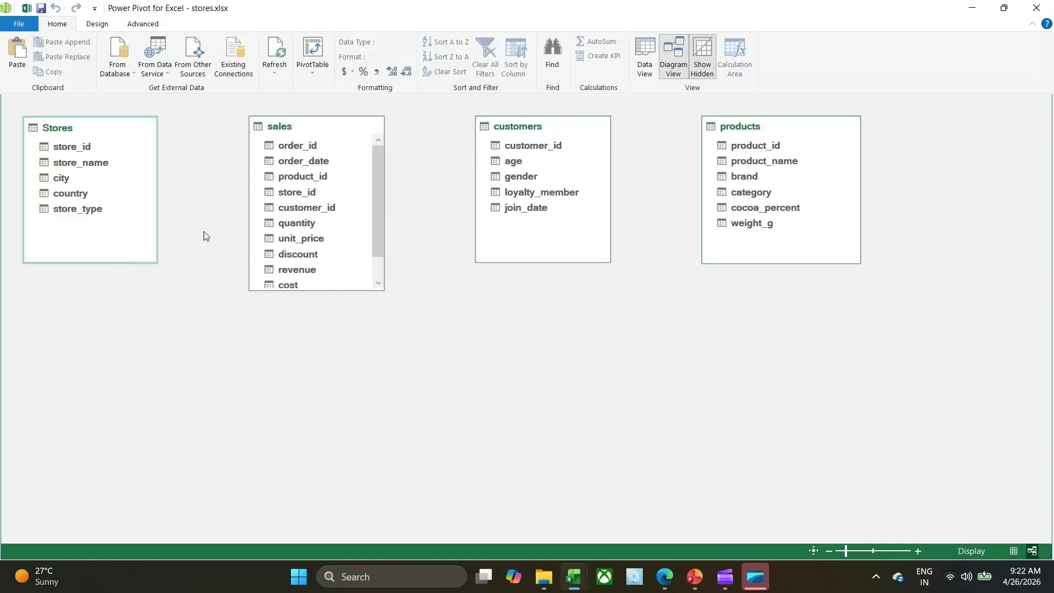
Arrange the diagram with sales in the middle, Stores above customers on one side and products on the other, and lengthen sales to show all fields.
click(312, 131)
drag(312, 132, 521, 285)
drag(536, 131, 255, 137)
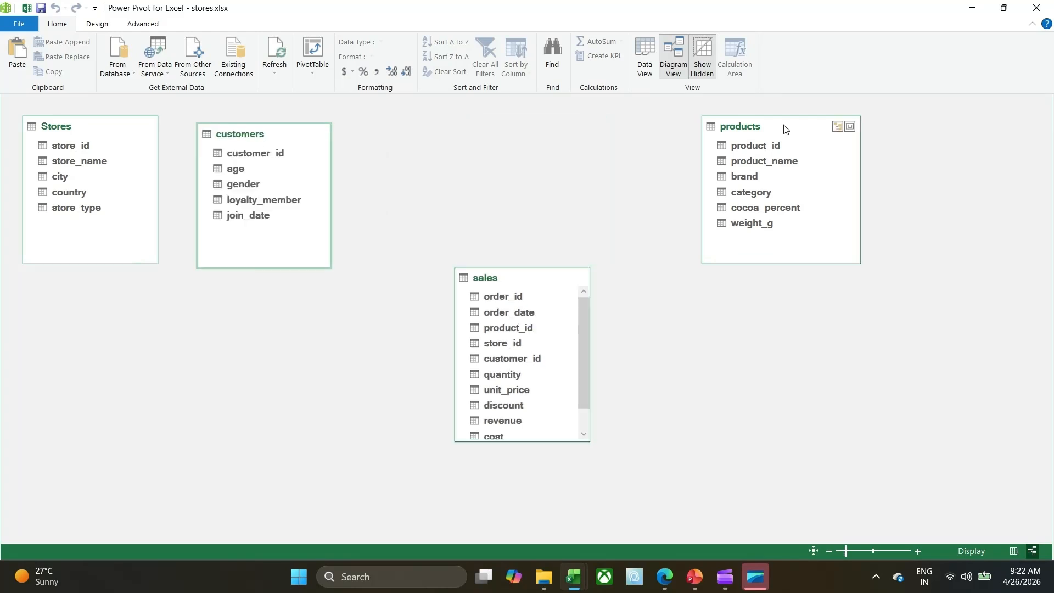
drag(784, 126, 725, 131)
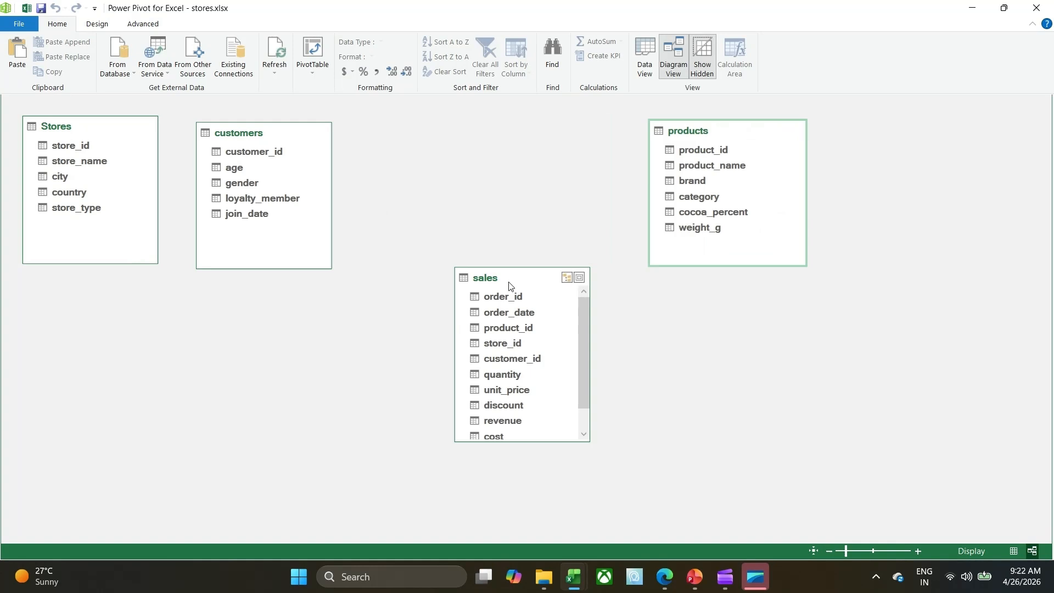
drag(509, 286, 470, 311)
drag(238, 124, 882, 118)
drag(482, 305, 520, 285)
drag(906, 130, 254, 349)
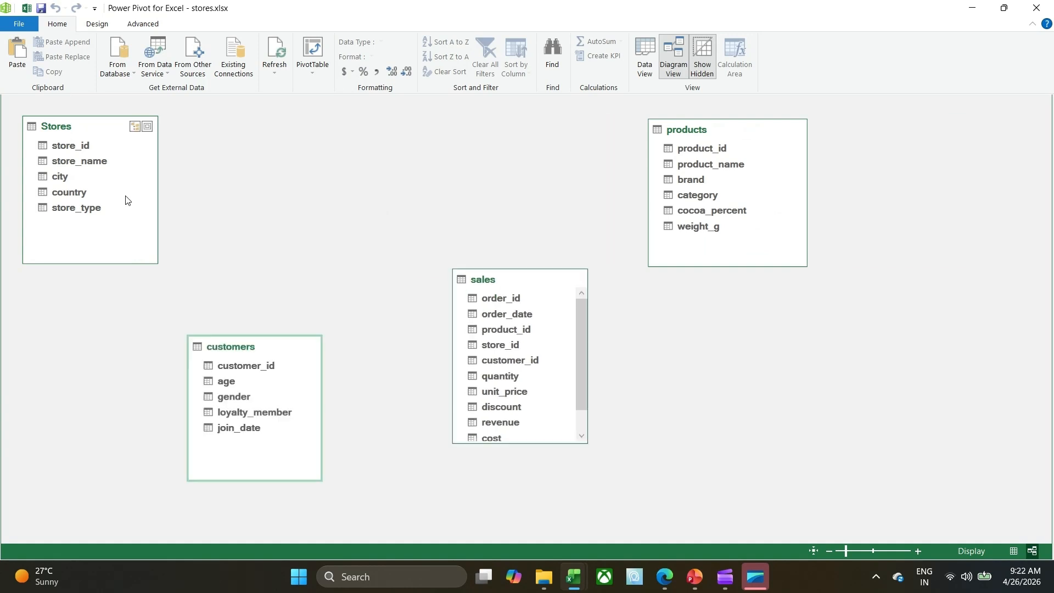
drag(71, 127, 237, 137)
drag(522, 288, 514, 223)
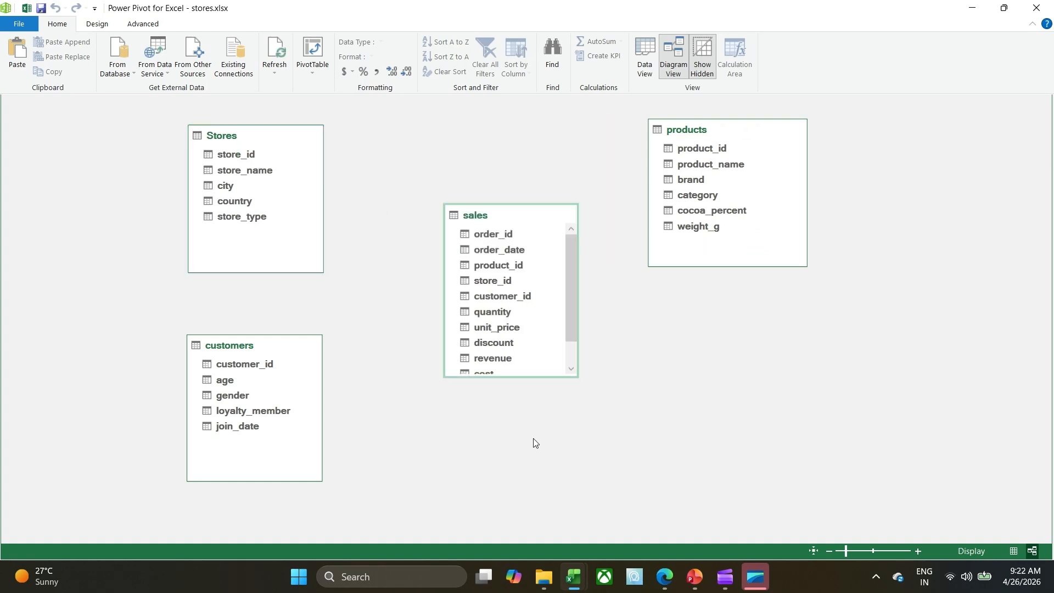
drag(541, 379, 541, 443)
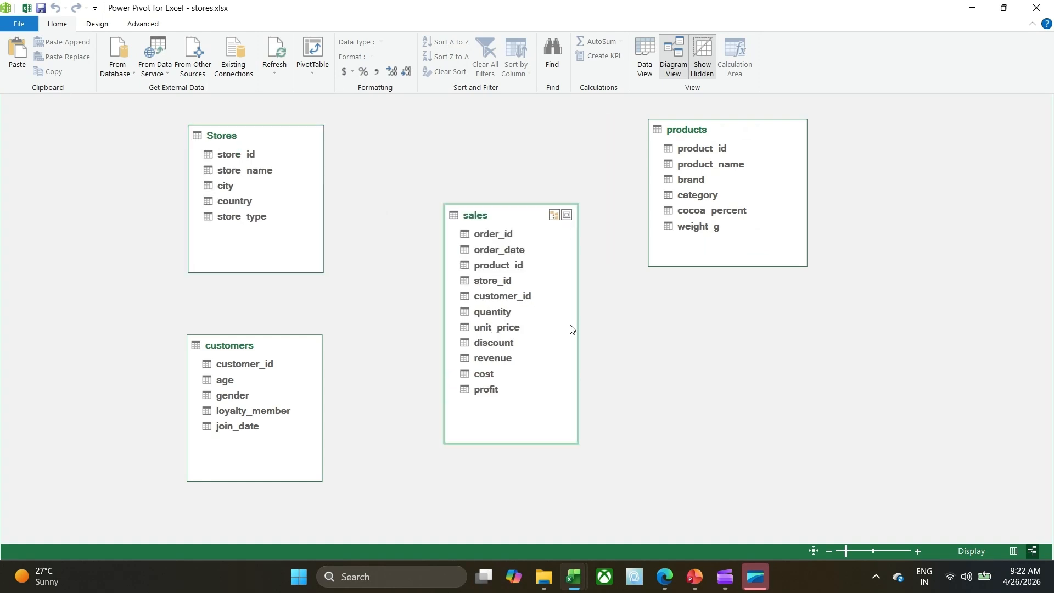
drag(717, 121, 730, 123)
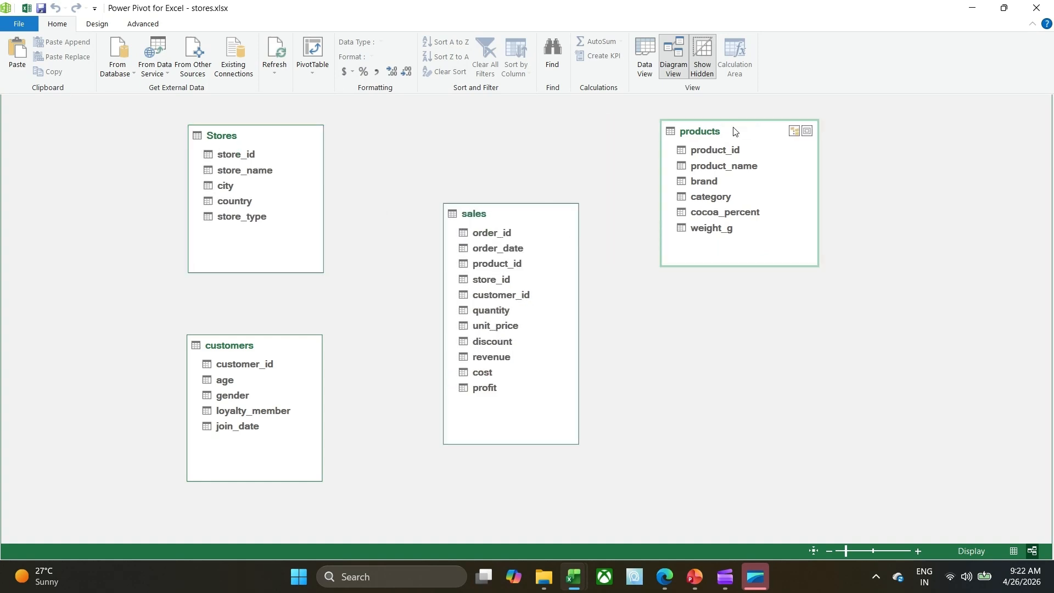
Create a relationship from product_id in products to product_id in sales.
click(717, 146)
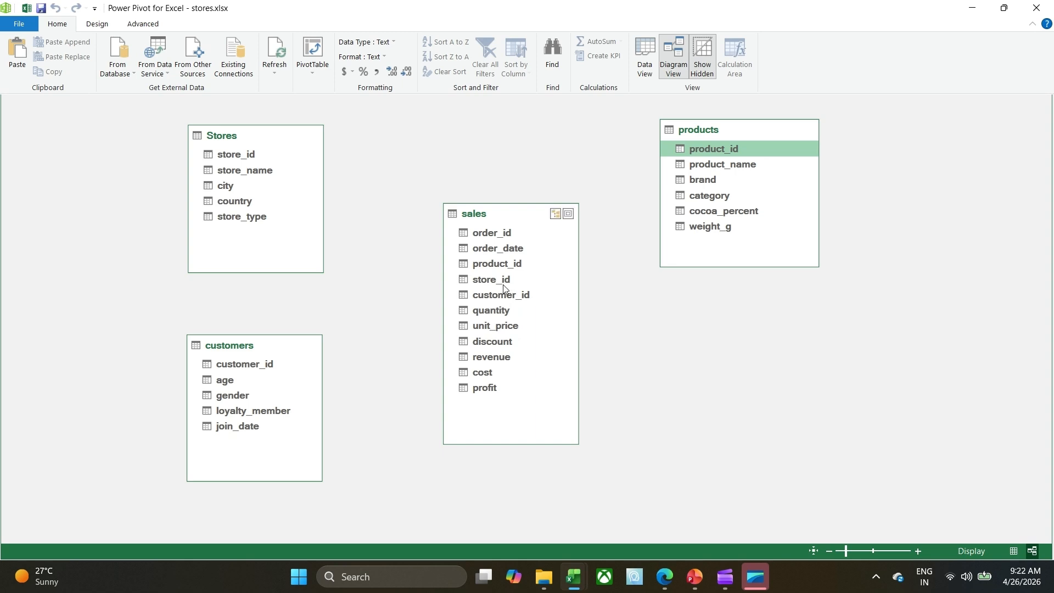
click(486, 278)
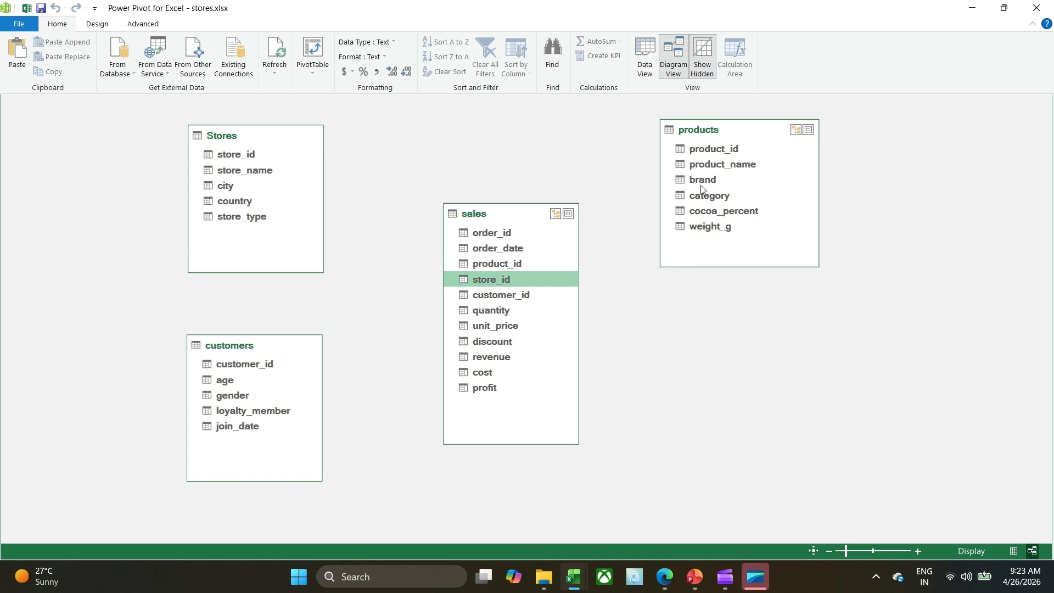
click(724, 150)
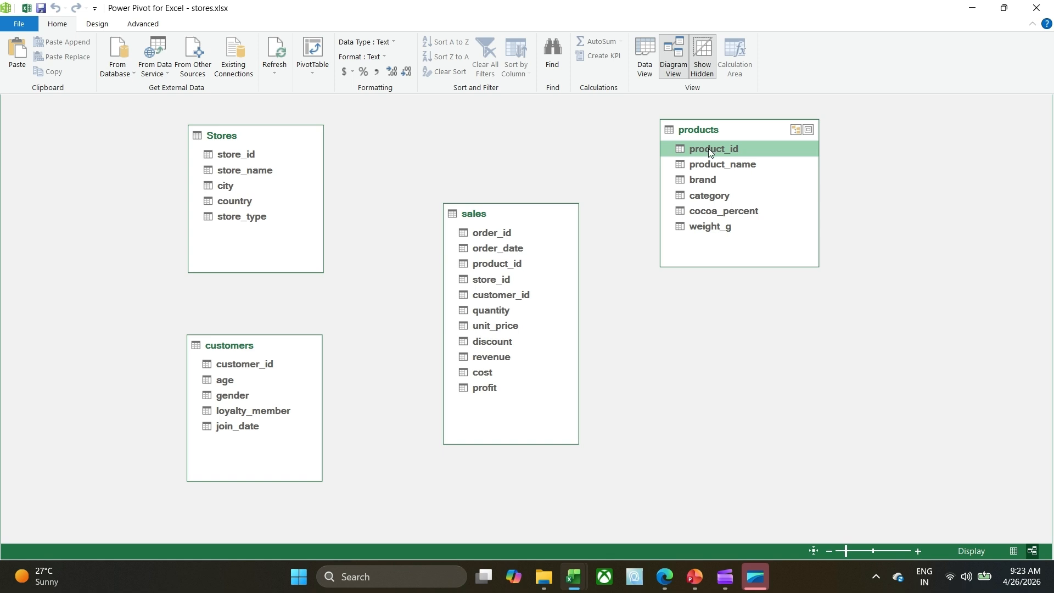
drag(710, 152, 544, 264)
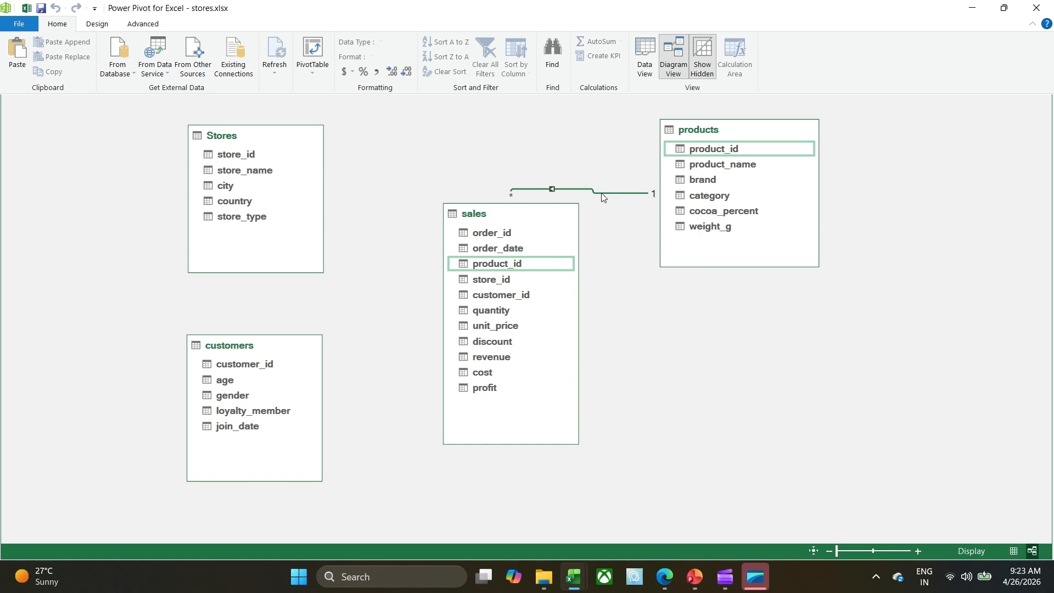
Delete the relationship between products and sales from the model.
key(Delete)
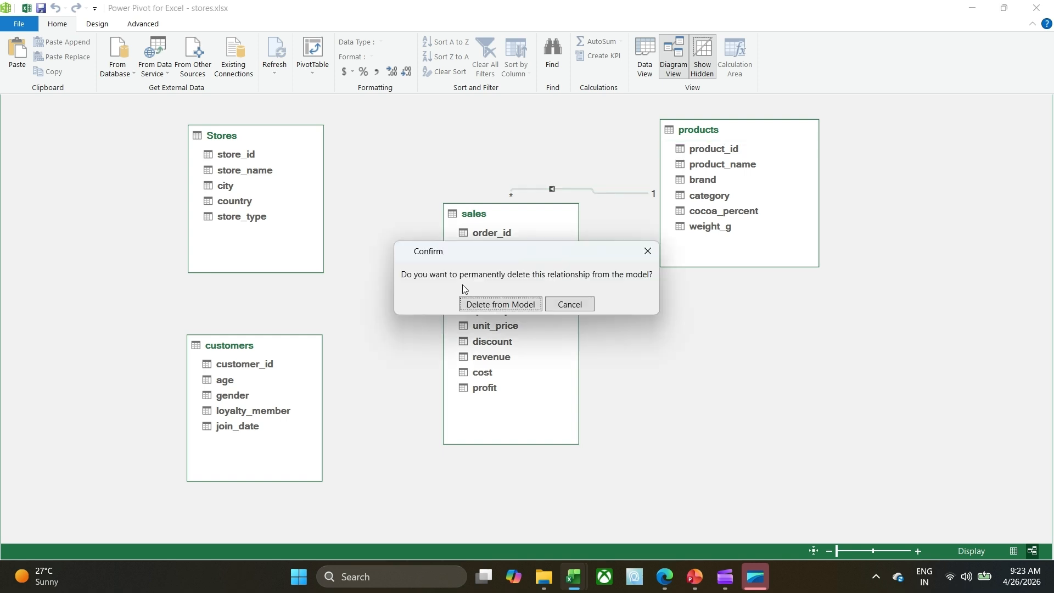
click(515, 308)
click(516, 308)
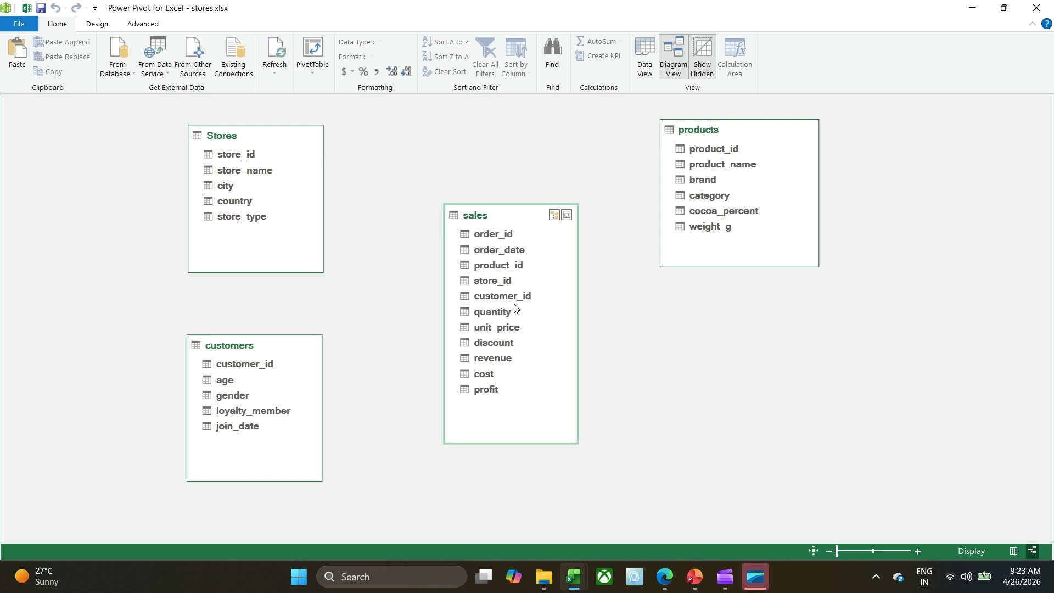
Relate Stores, customers and products to the sales table through store_id, customer_id and product_id respectively.
click(239, 156)
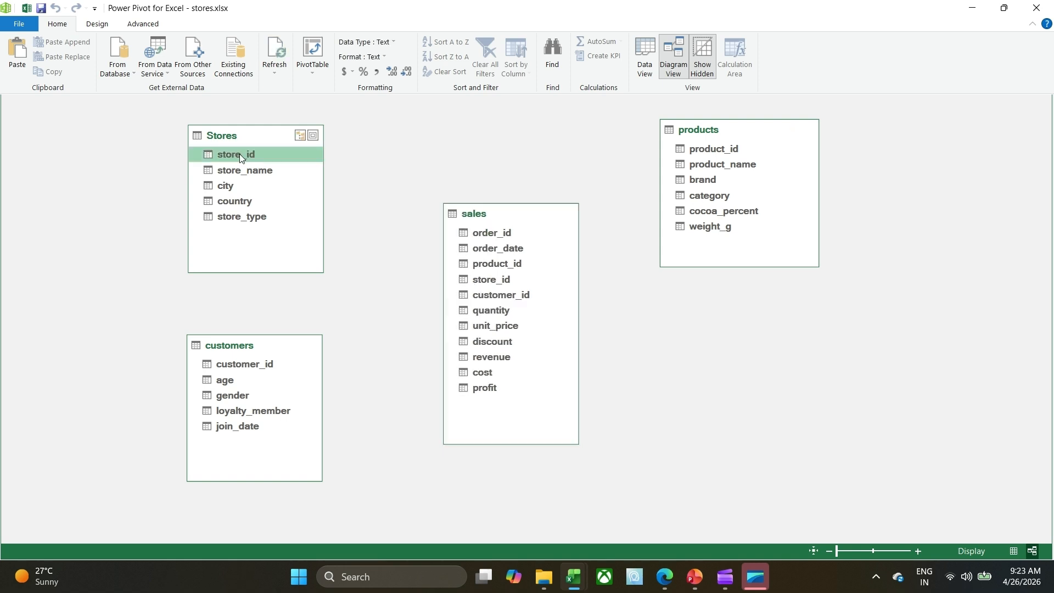
drag(239, 154, 491, 279)
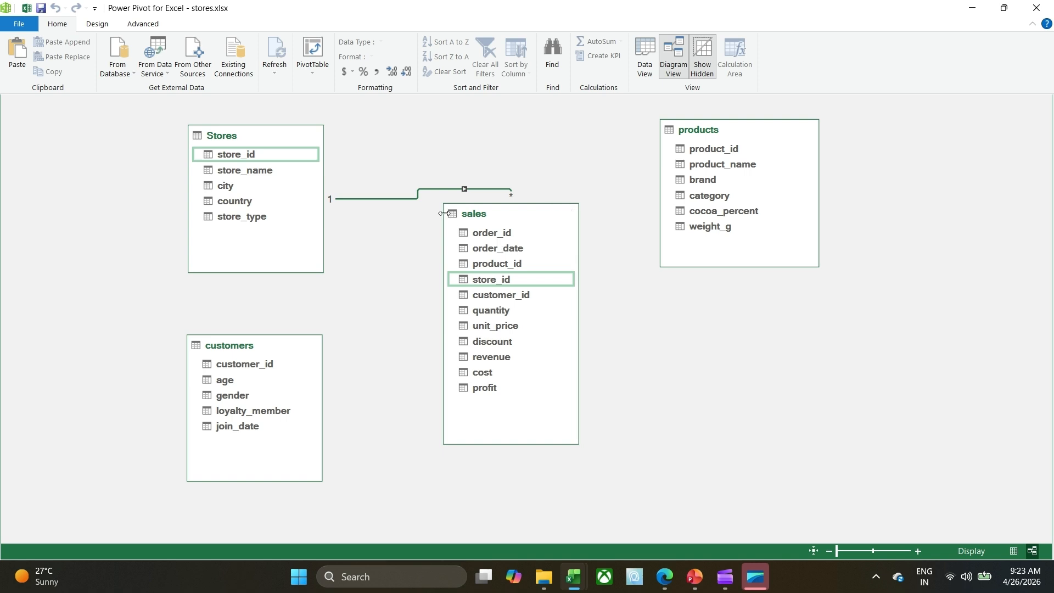
click(266, 365)
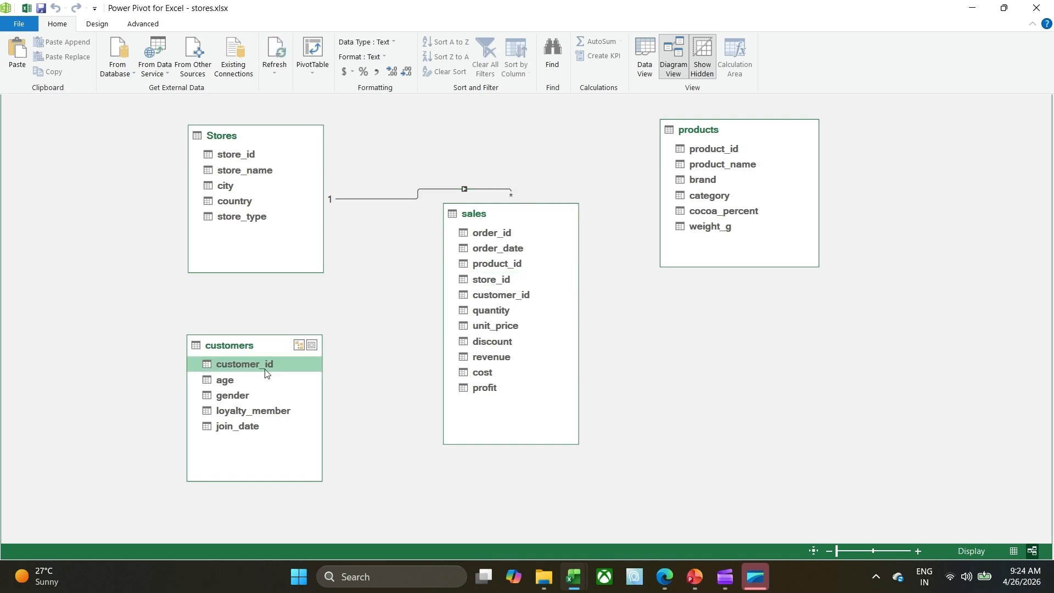
drag(266, 372, 496, 298)
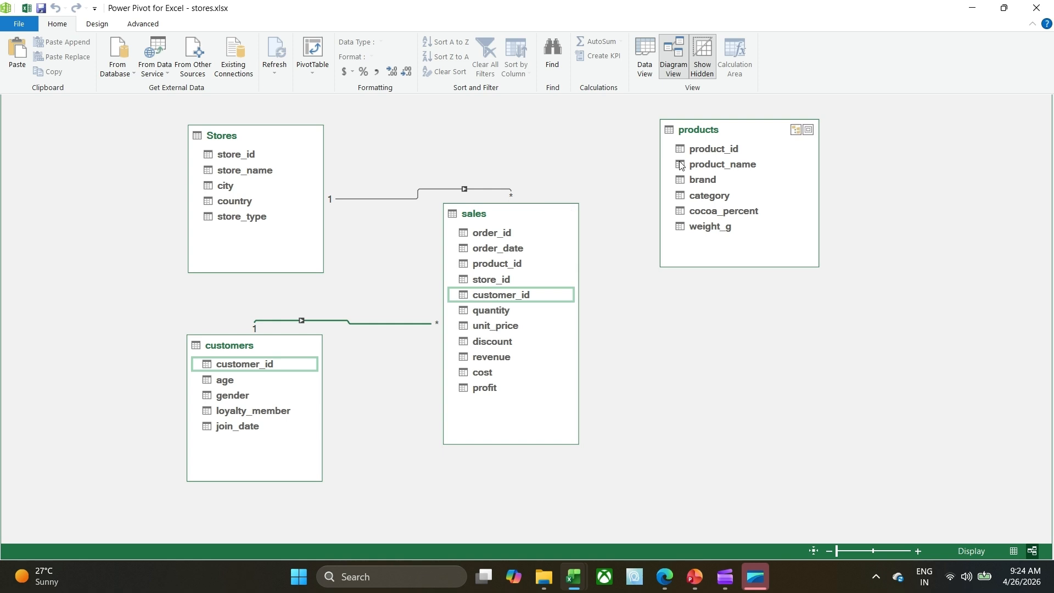
drag(738, 149, 517, 268)
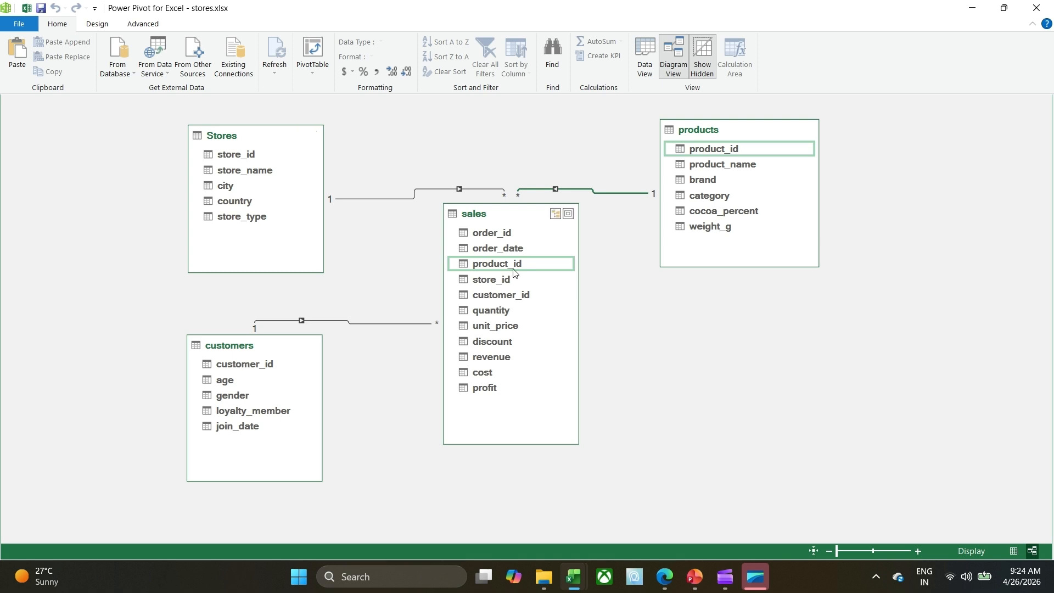
Show the sales table's data and add a calculated column with the formula =RELATED(products[category]).
click(643, 76)
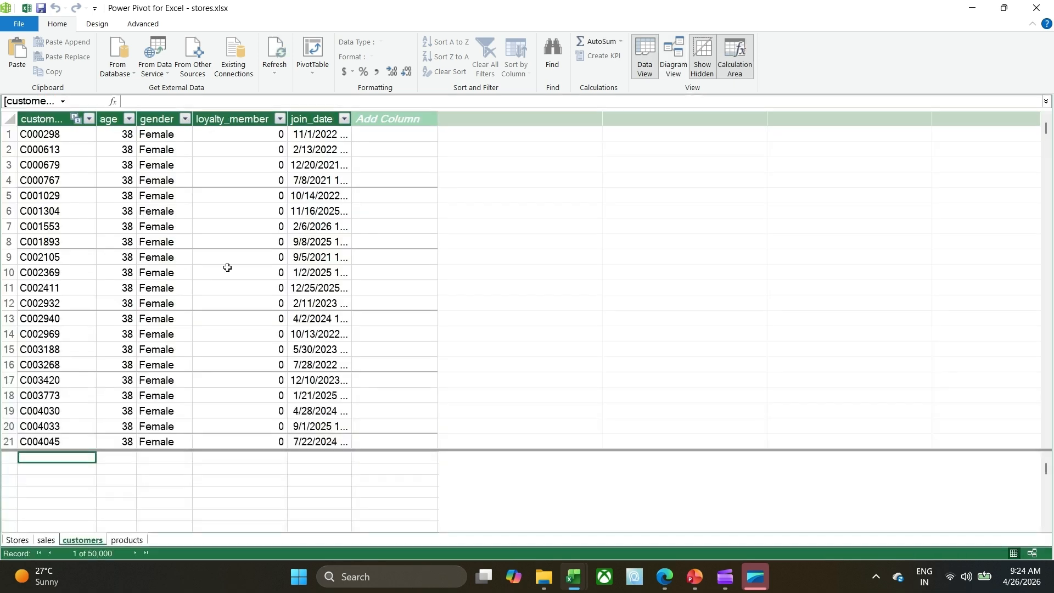
click(48, 541)
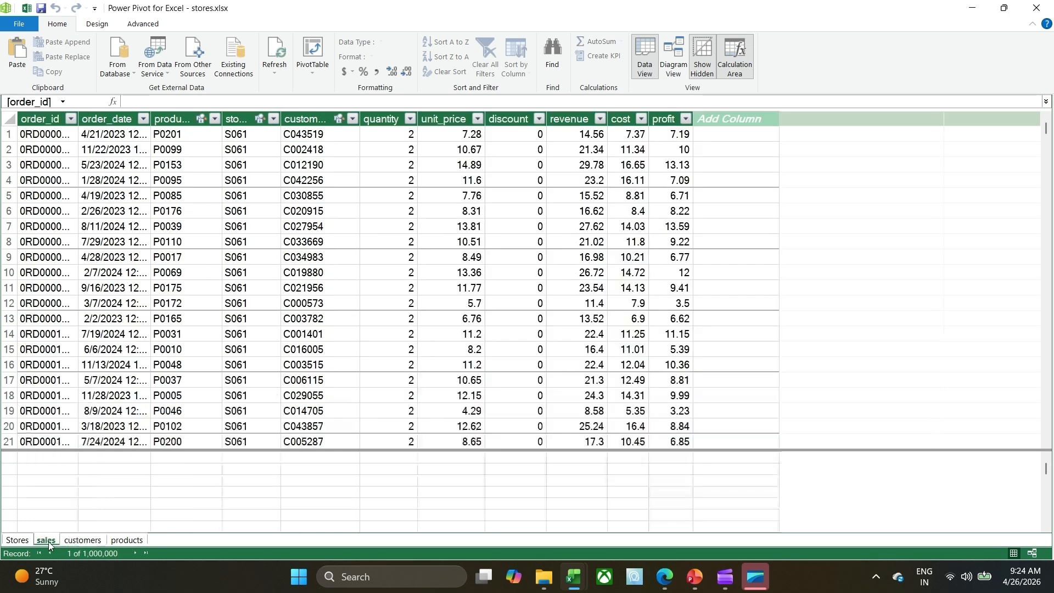
click(722, 134)
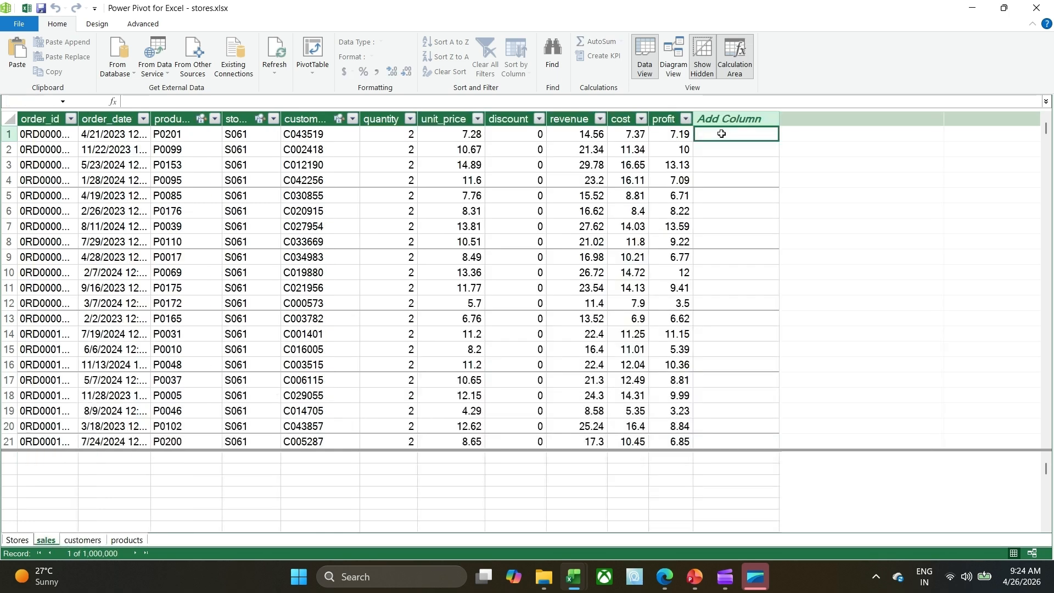
text(=r)
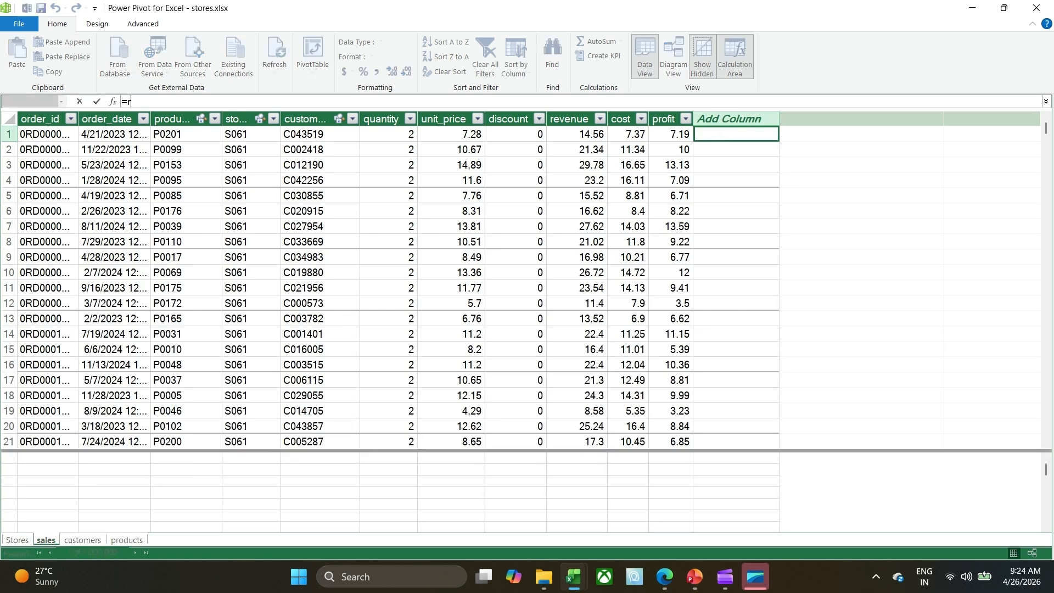
text(e)
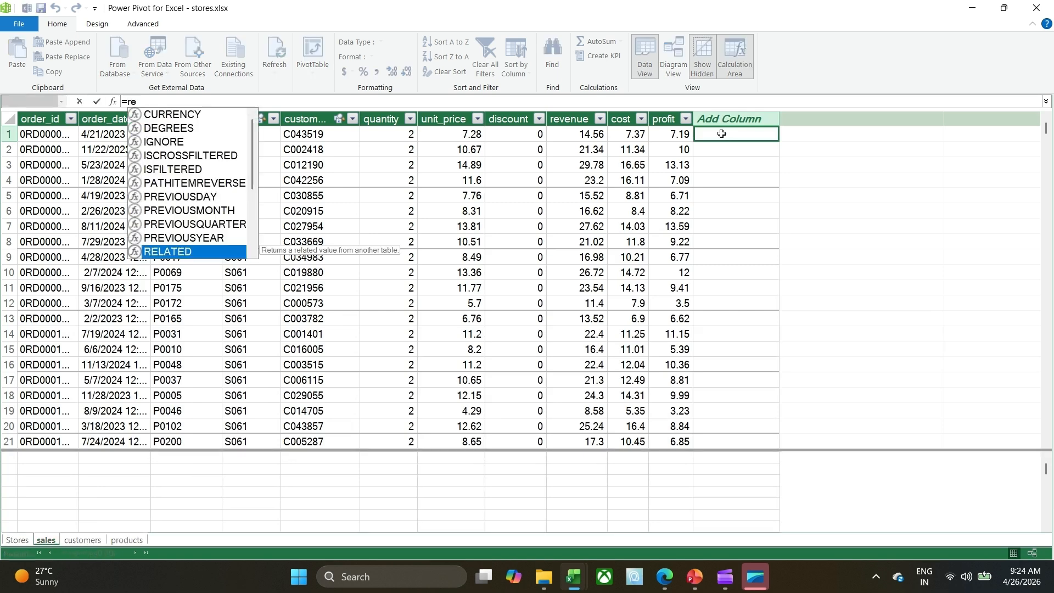
key(Tab)
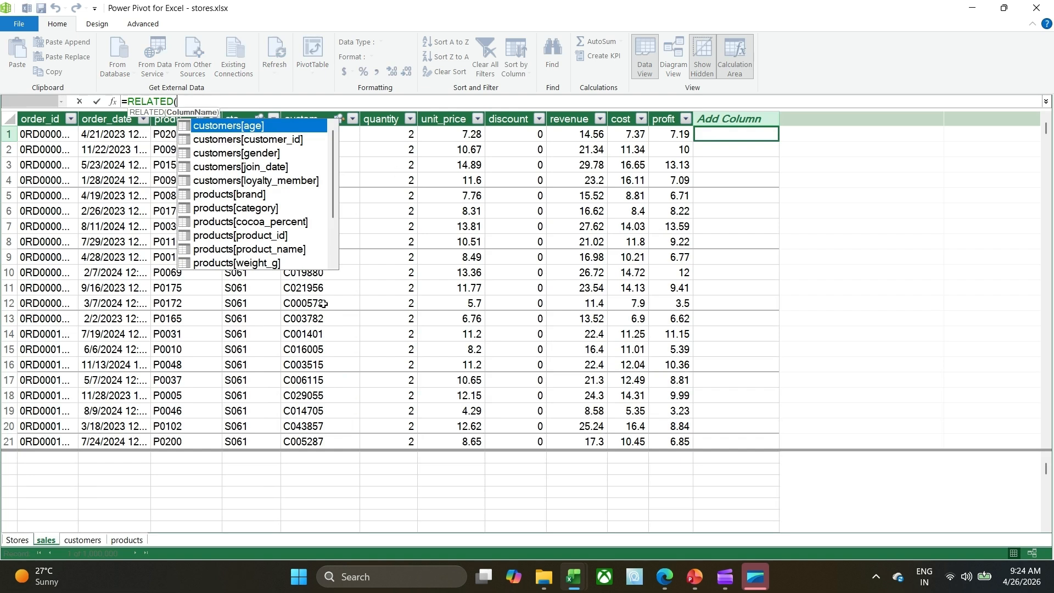
key(Down)
key(Down)
key(Down)
key(Down)
key(Down)
key(Down)
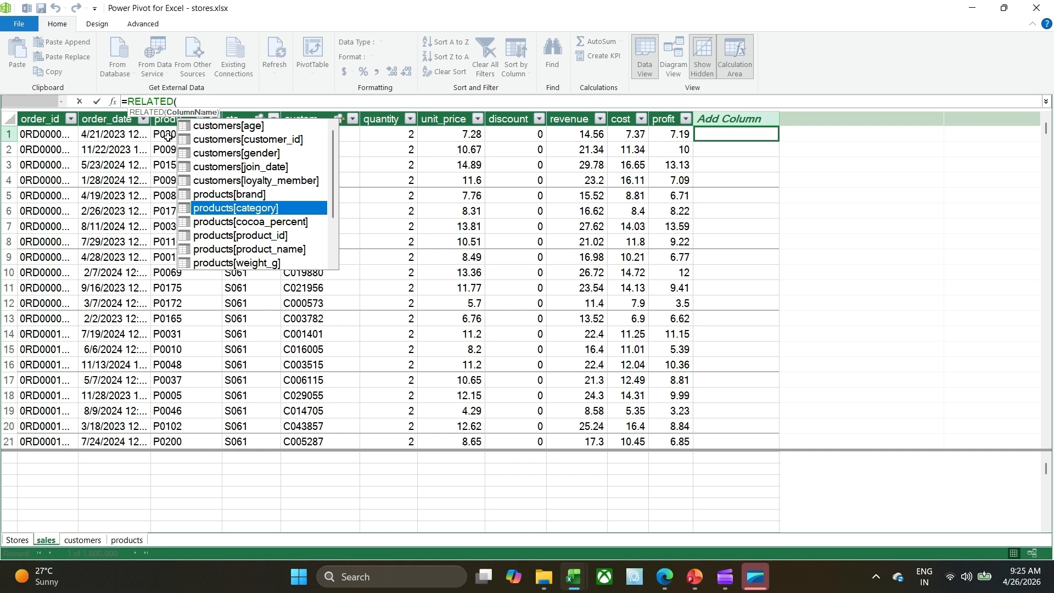
key(Tab)
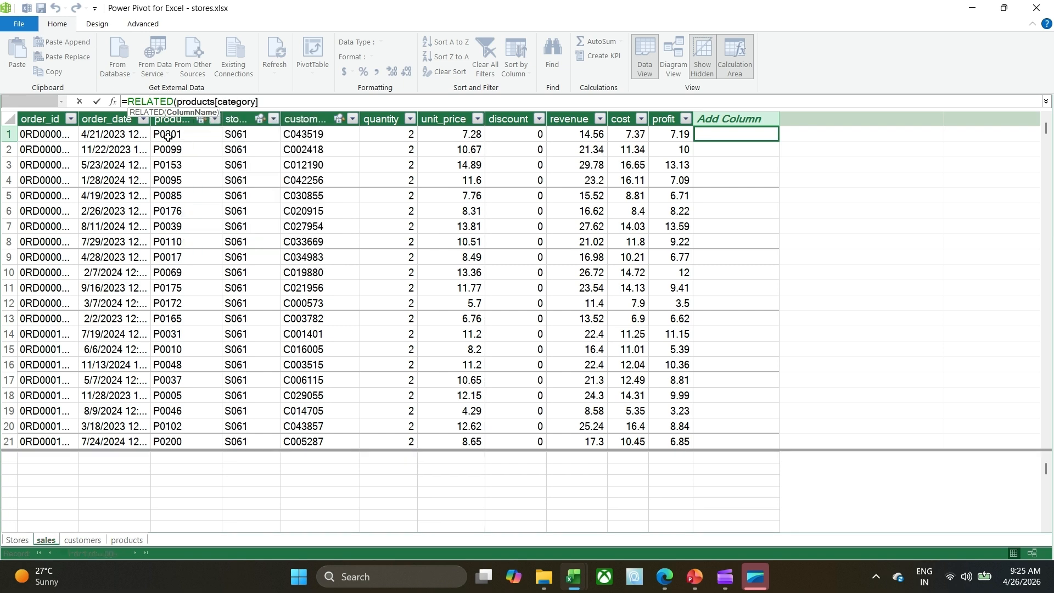
text())
key(Return)
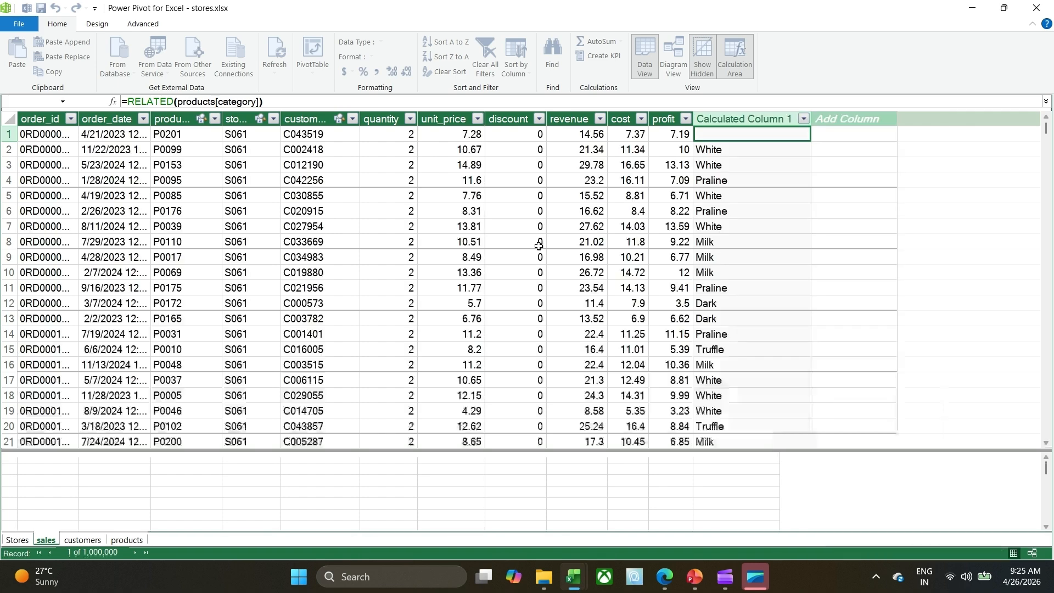
Examine the category values in the new calculated column of sales, including the first row and the rows further down.
key(Down)
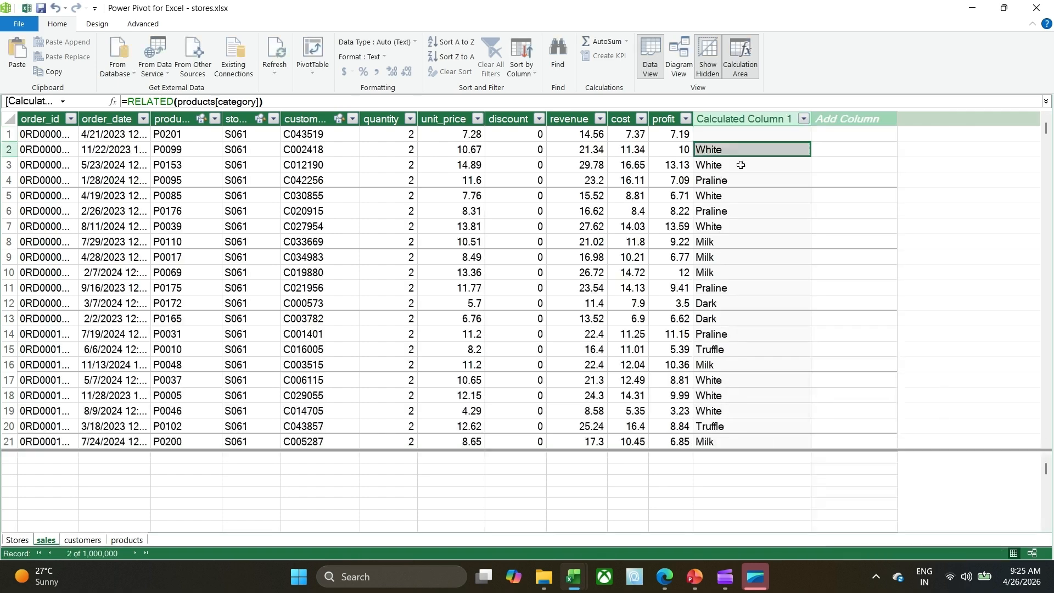
click(736, 251)
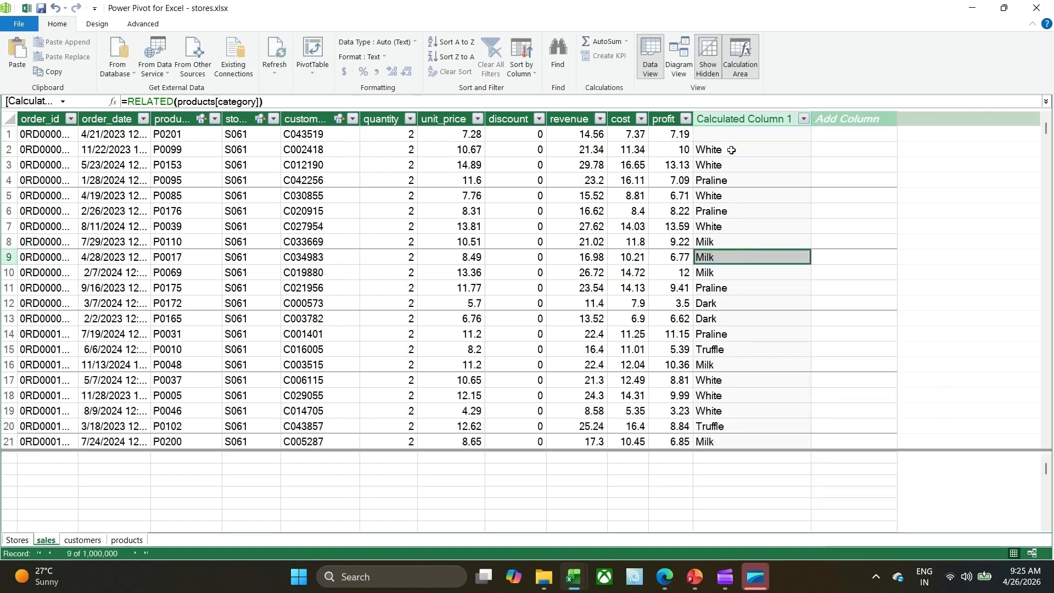
click(729, 121)
click(721, 136)
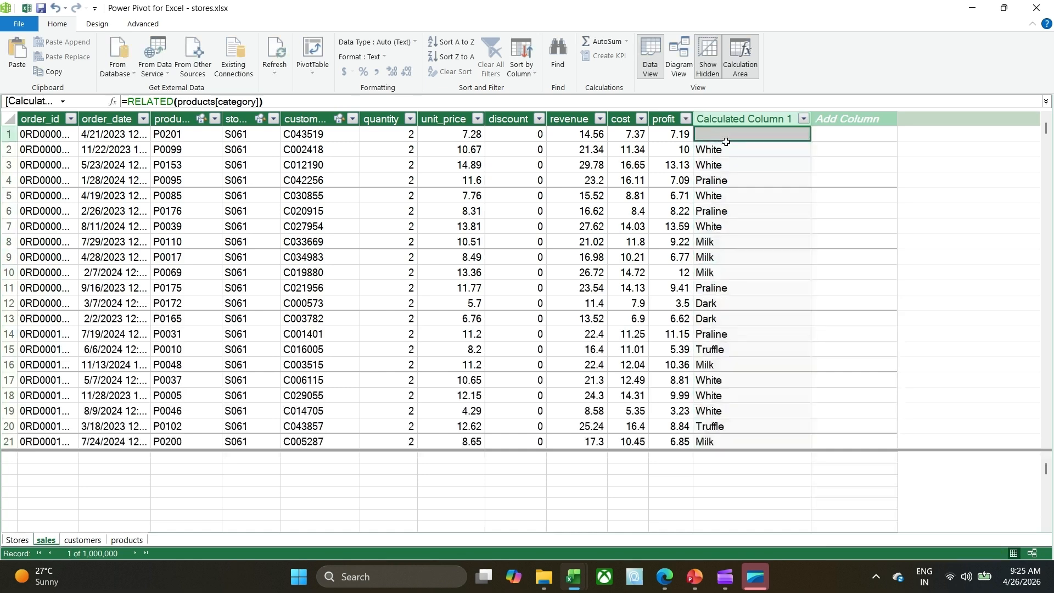
scroll(756, 271, down, 2)
scroll(756, 271, down, 5)
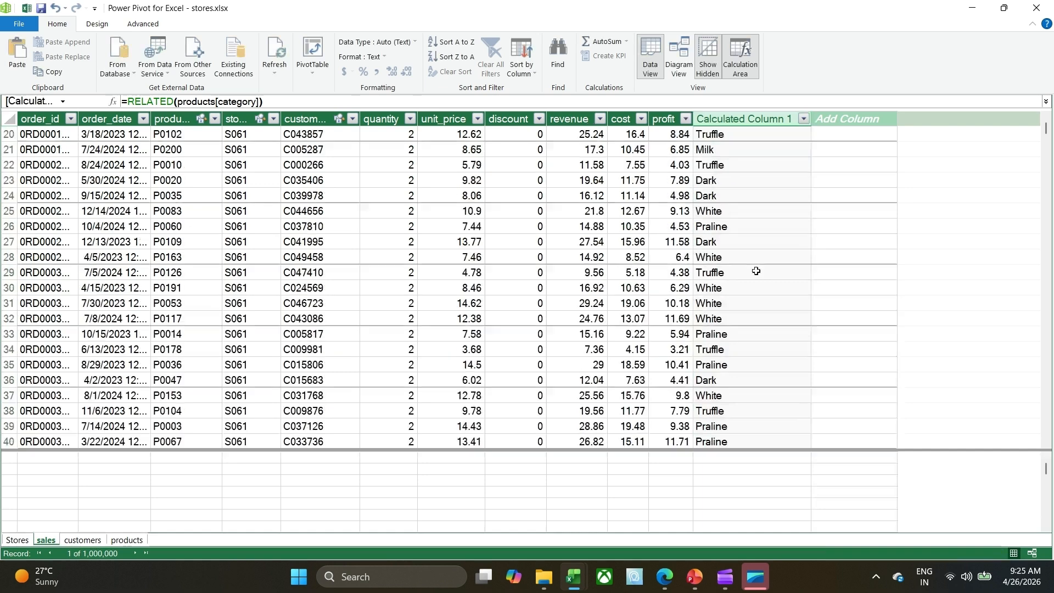
scroll(756, 271, down, 4)
scroll(756, 271, up, 3)
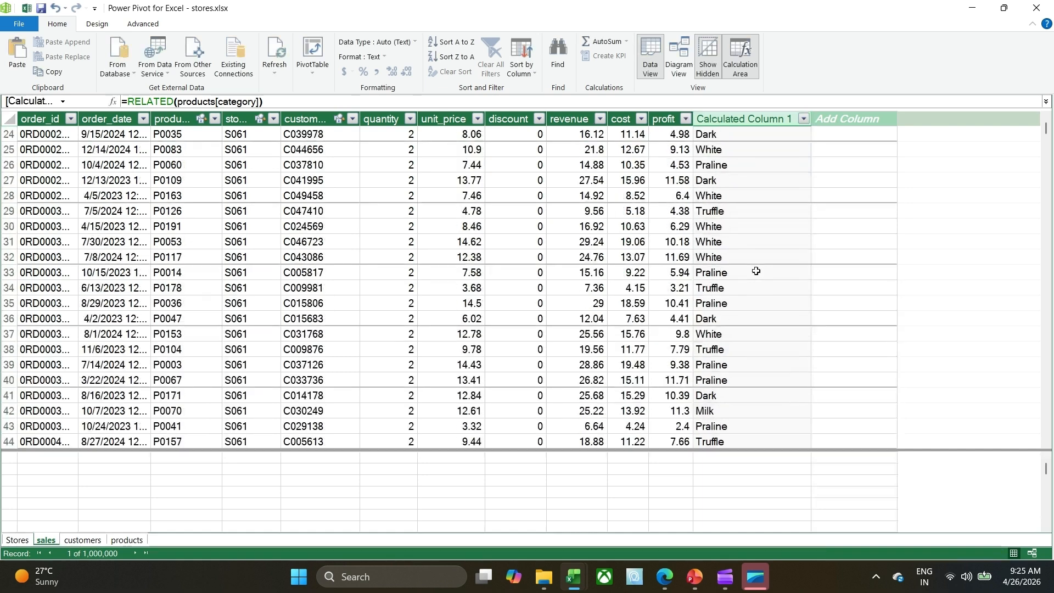
scroll(757, 271, up, 6)
scroll(757, 271, up, 2)
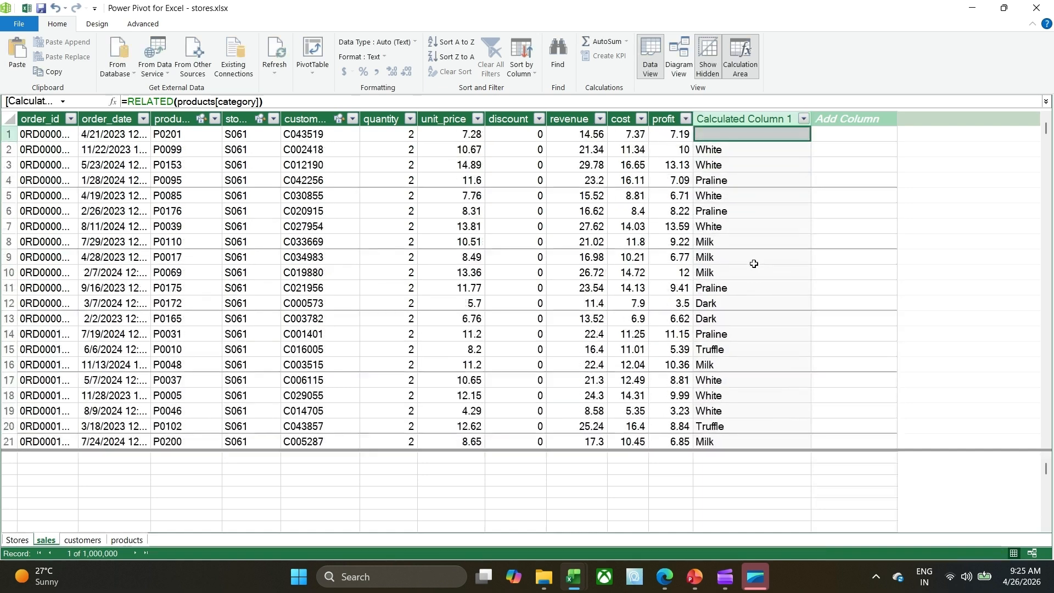
click(729, 147)
click(729, 139)
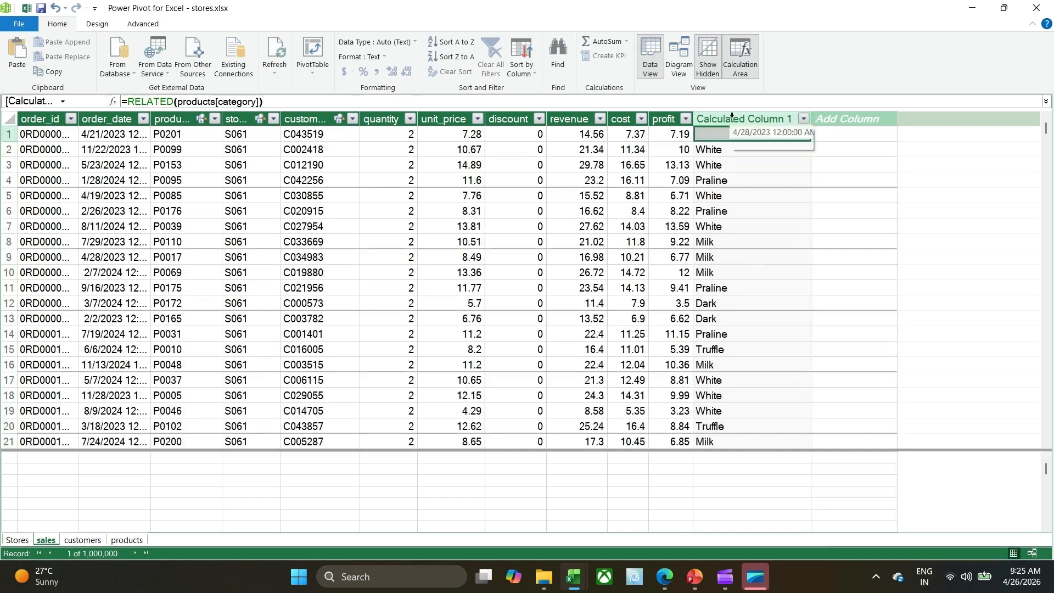
Rename the sales table's calculated column as Category.
click(731, 117)
double_click(732, 117)
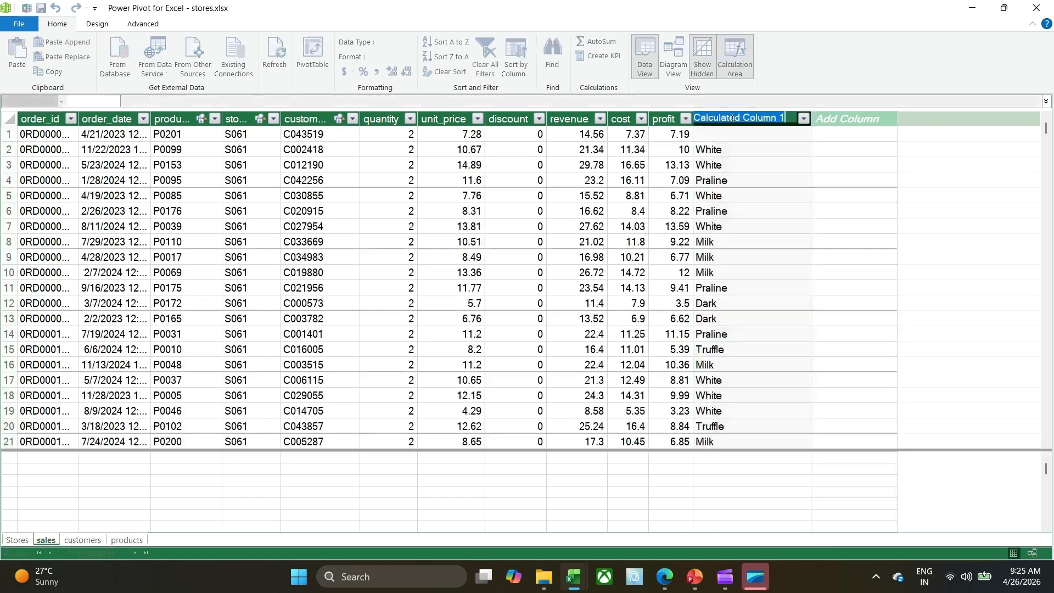
text(Cat)
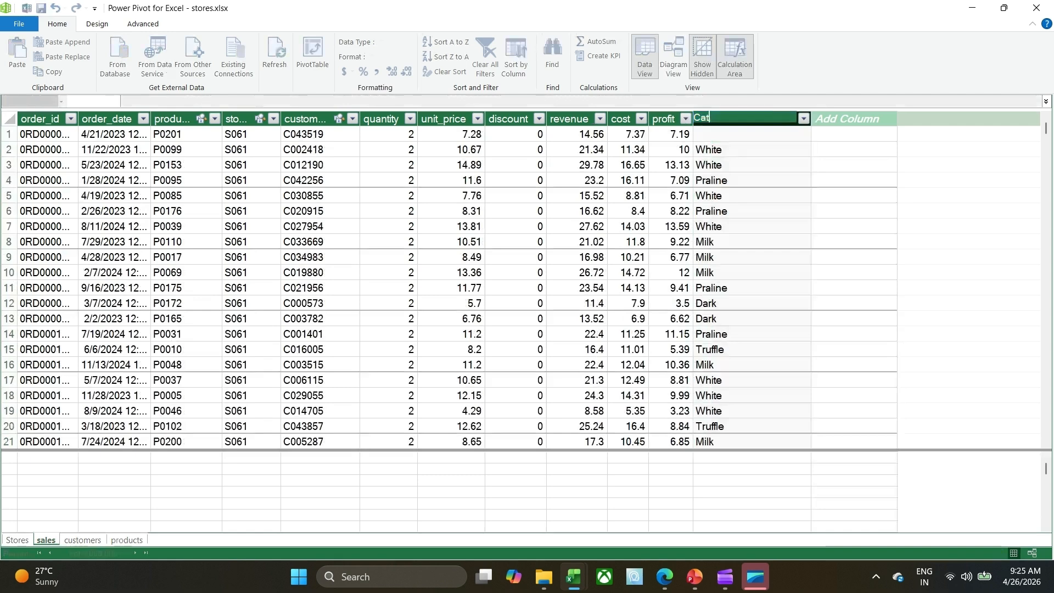
text(egory)
key(Return)
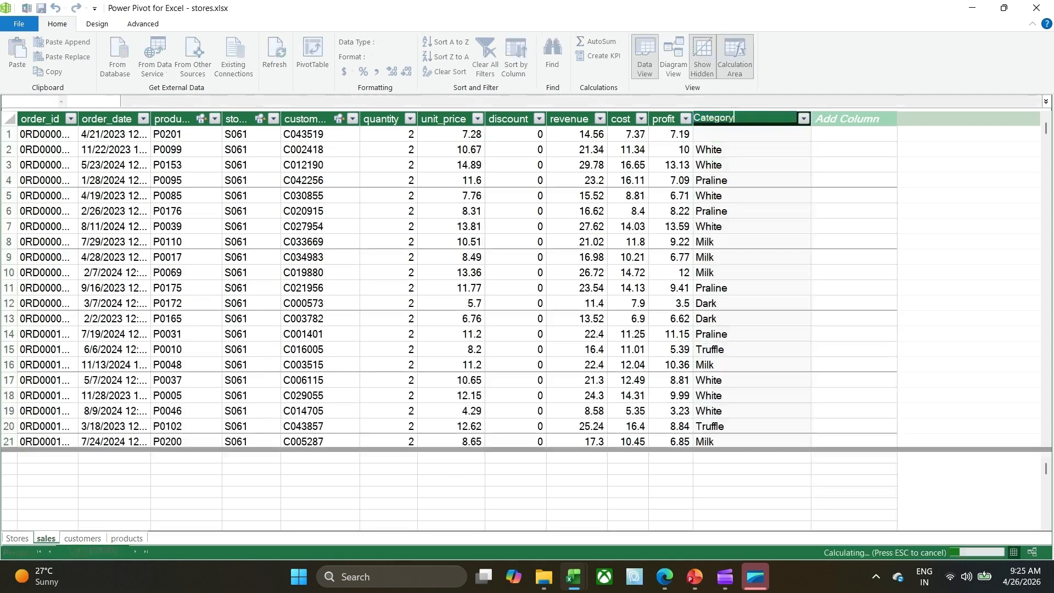
click(765, 135)
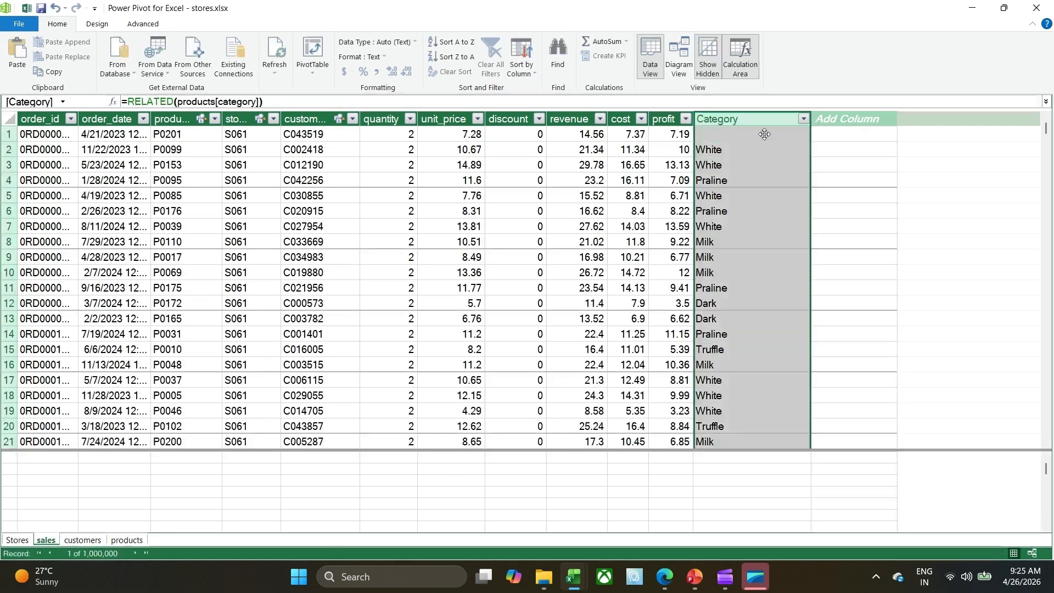
click(764, 134)
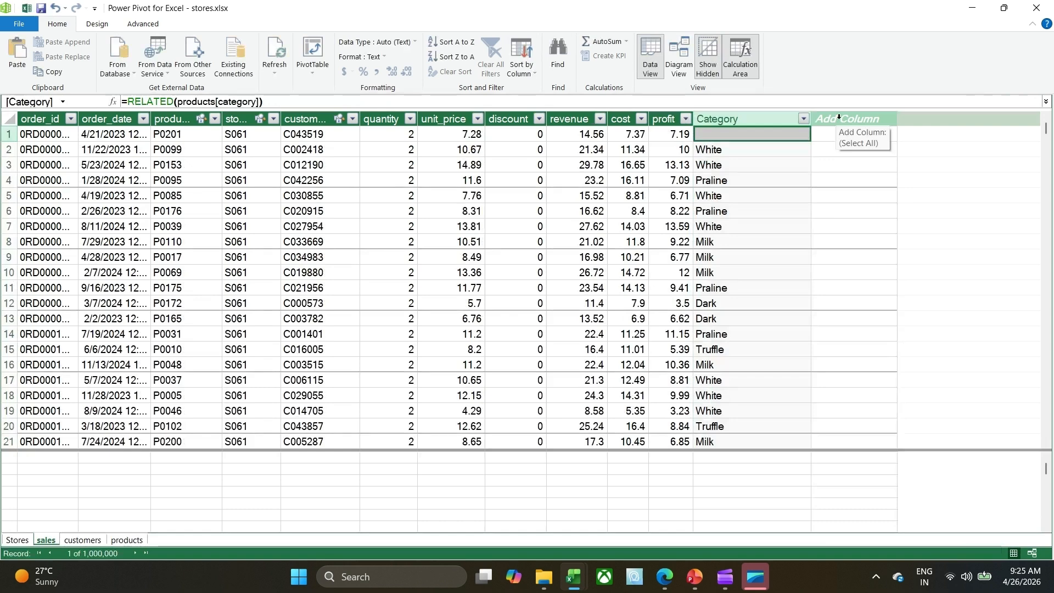
Check the columns of the Stores table, and add a new column named Country to the sales table.
click(18, 541)
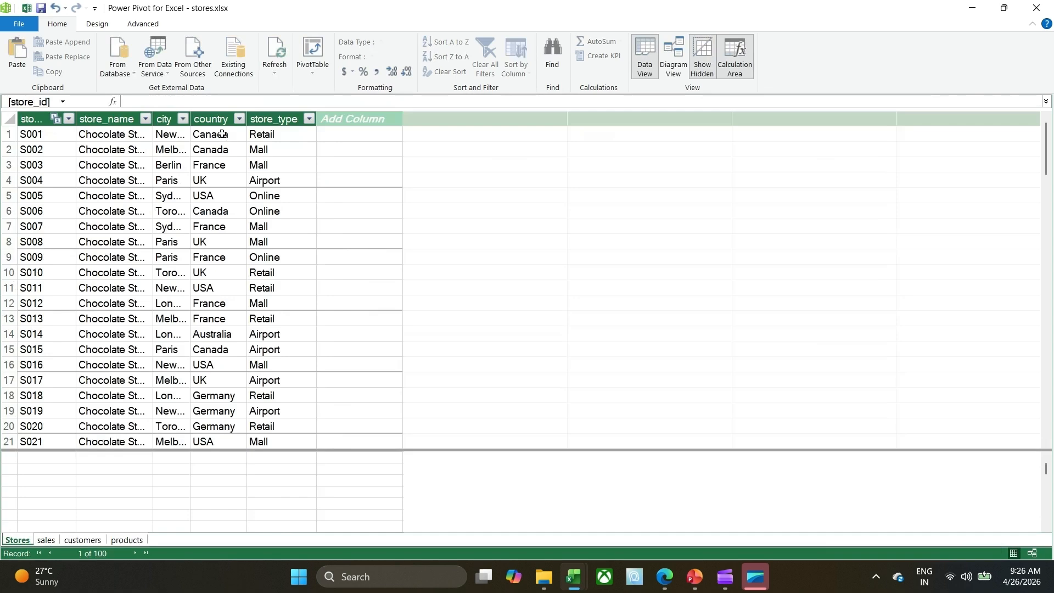
click(50, 543)
double_click(843, 119)
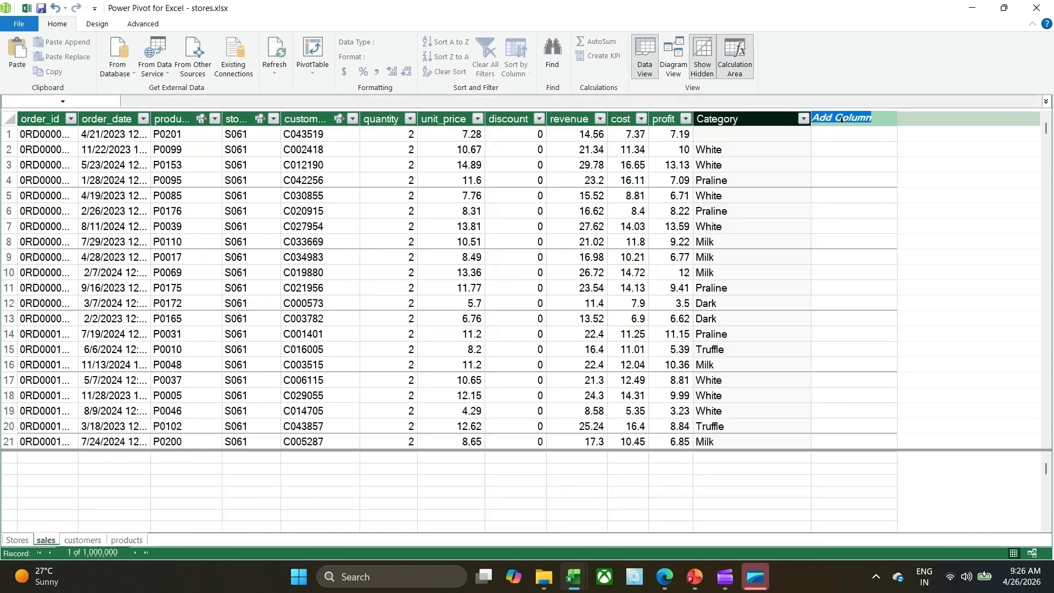
text(Coun)
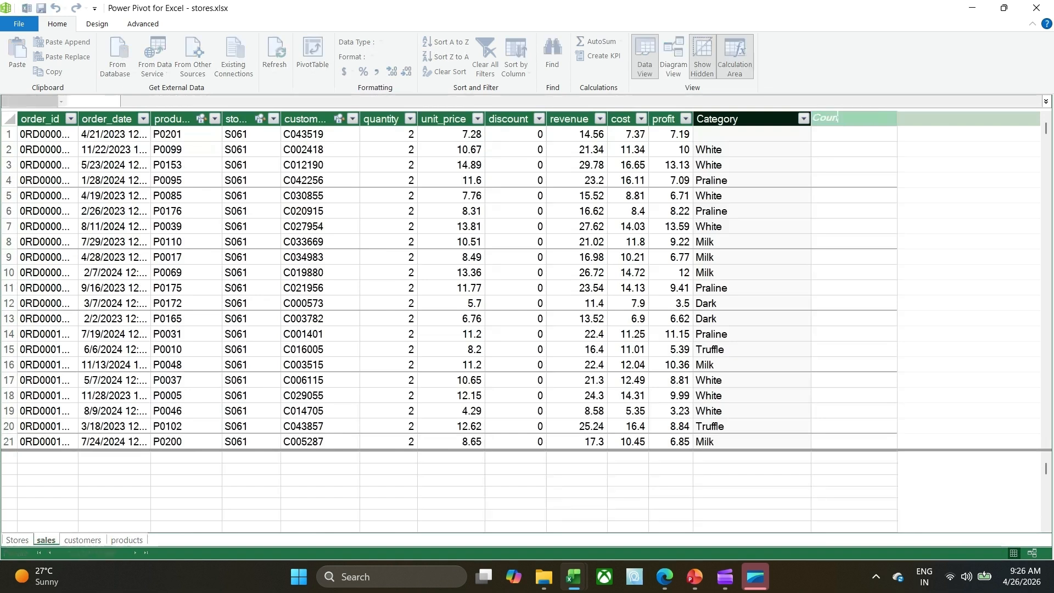
text(try)
key(Return)
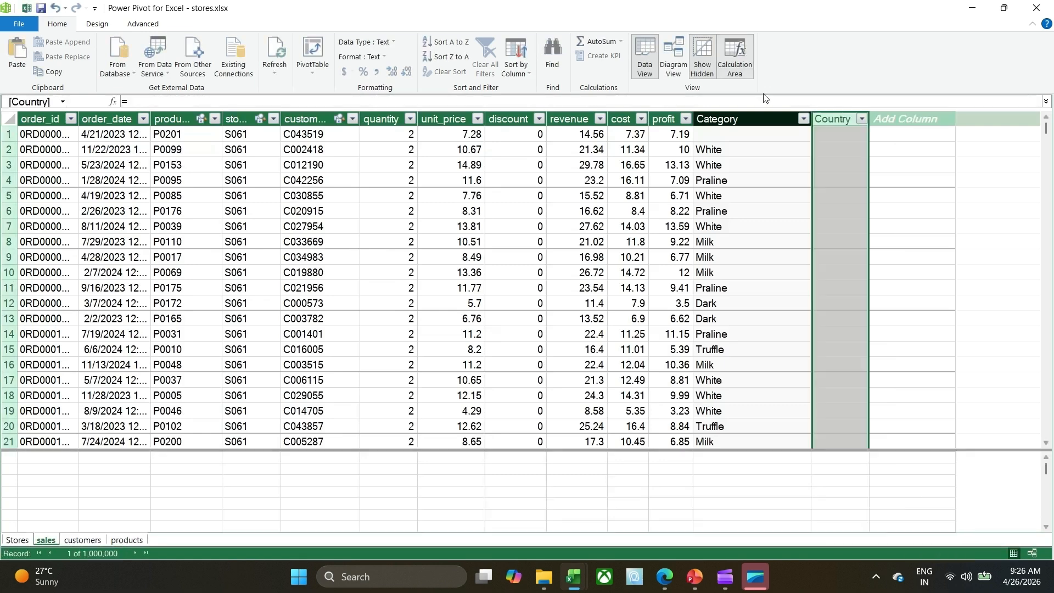
Fill the Country column of sales with the formula =RELATED(Stores[country]) and look over its values further down.
click(835, 137)
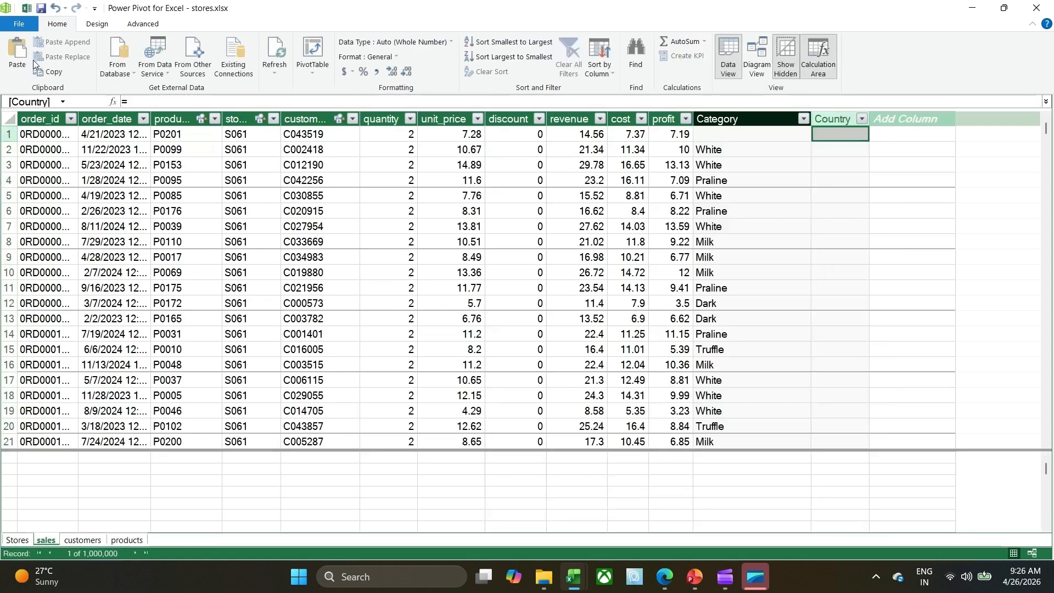
click(149, 104)
text(=r)
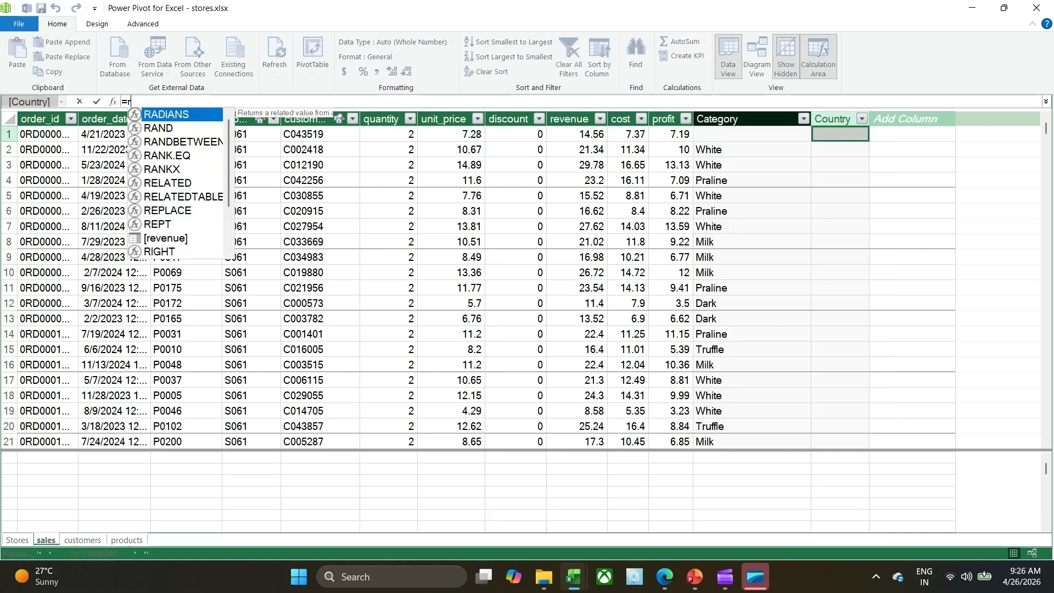
text(elate)
key(Tab)
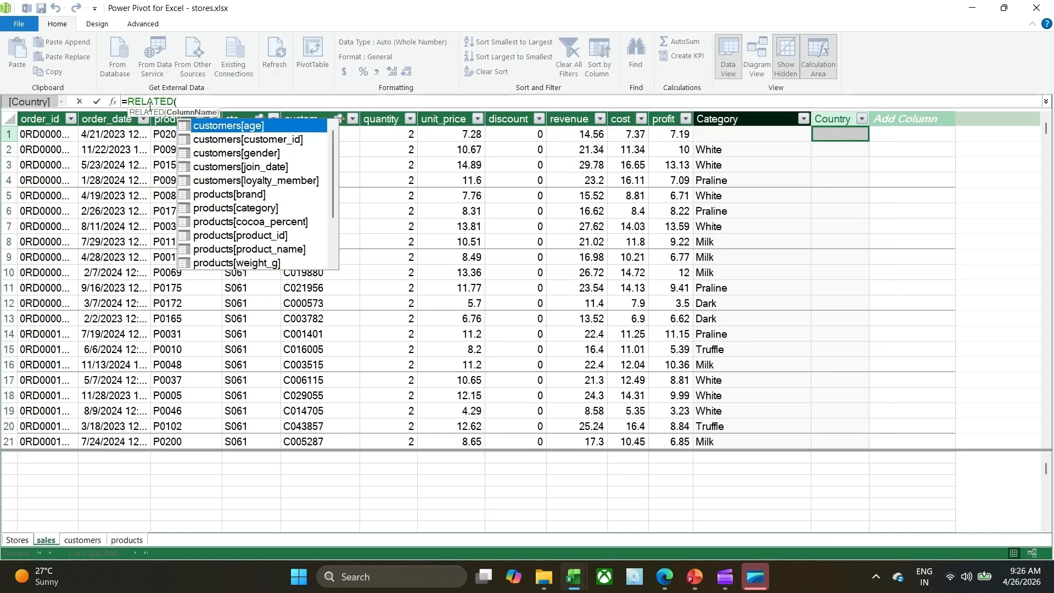
key(Down)
key(Down)
key(Down)
key(Down)
key(Down)
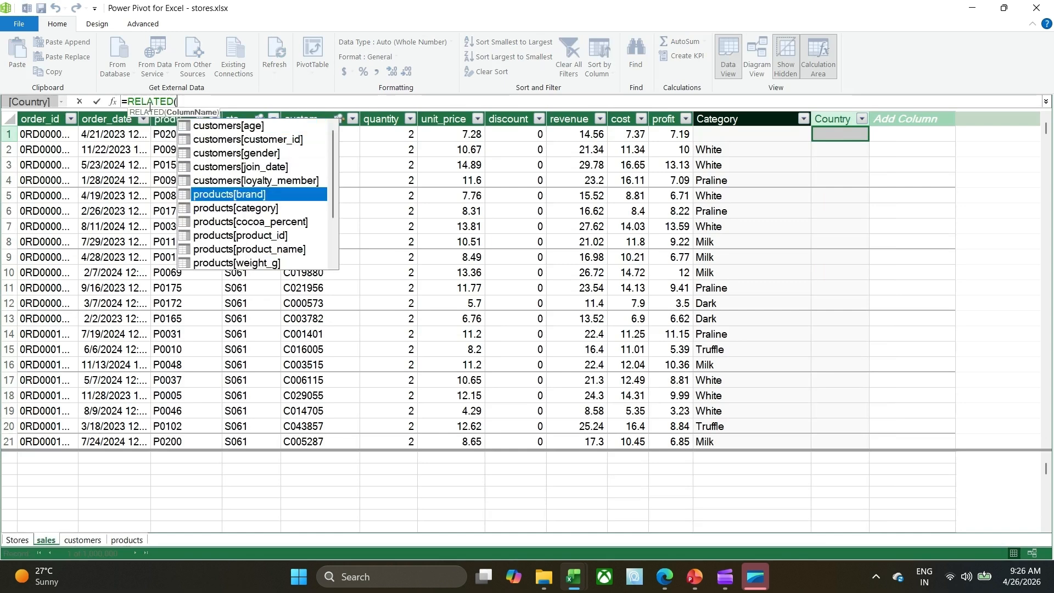
key(Down)
key(Down)
key(Down)
key(Down)
key(Down)
key(Down)
key(Down)
key(Down)
key(Down)
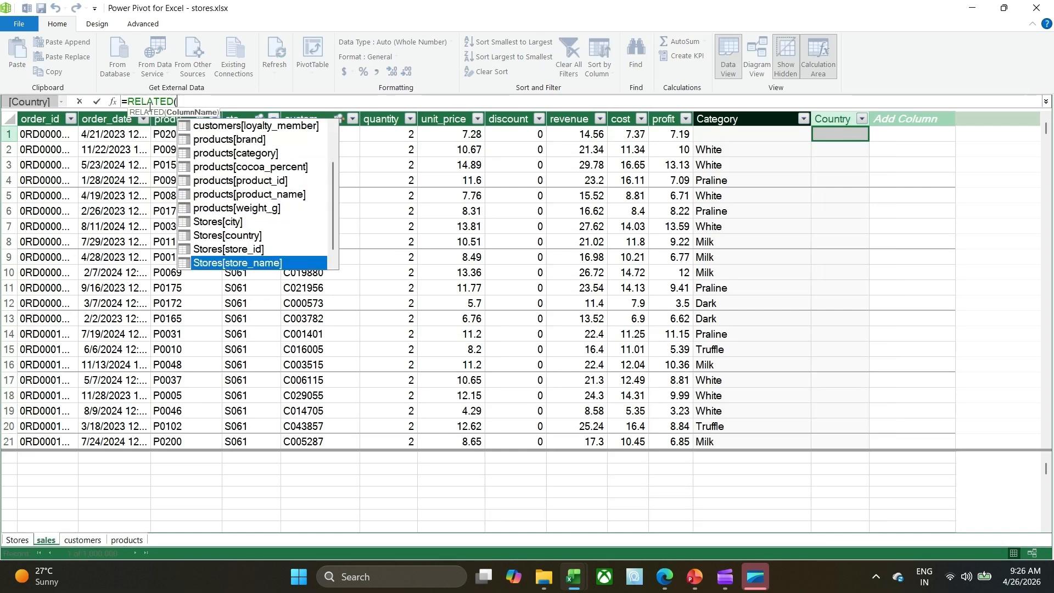
key(Down)
key(Up)
key(Up)
key(Up)
key(Up)
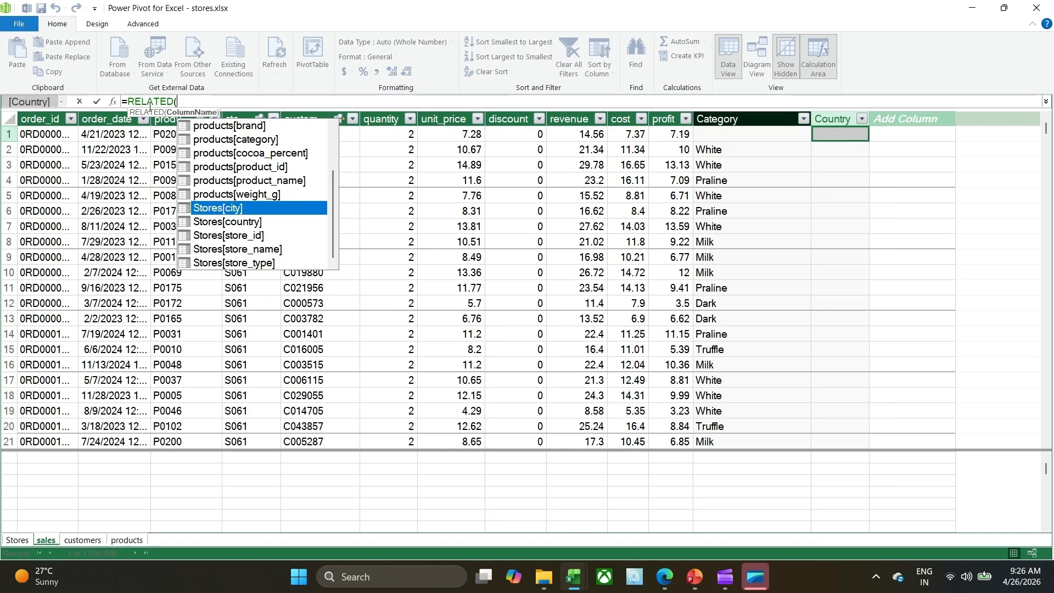
key(Down)
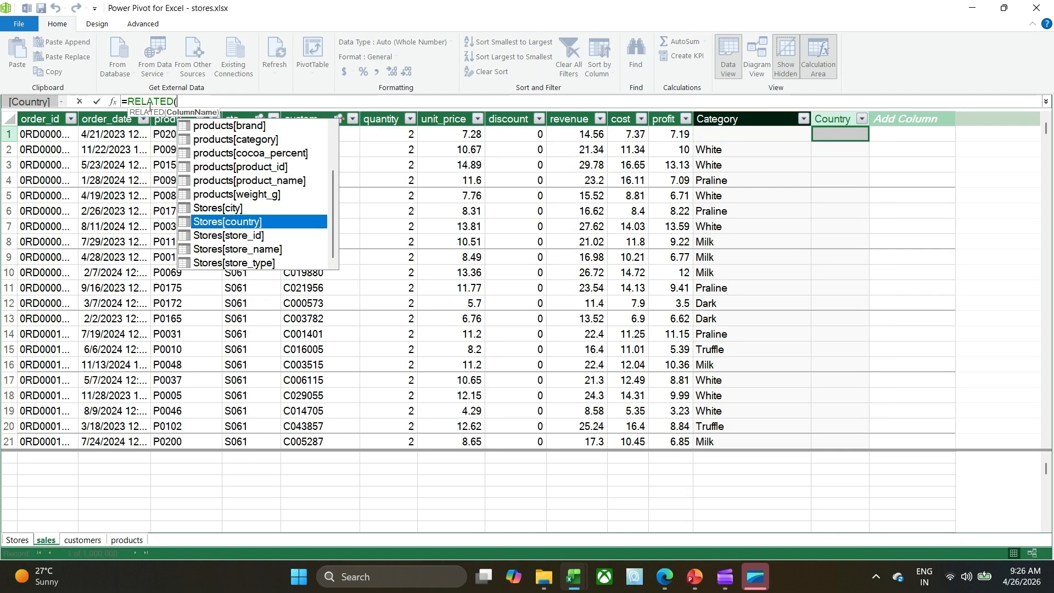
key(Tab)
text())
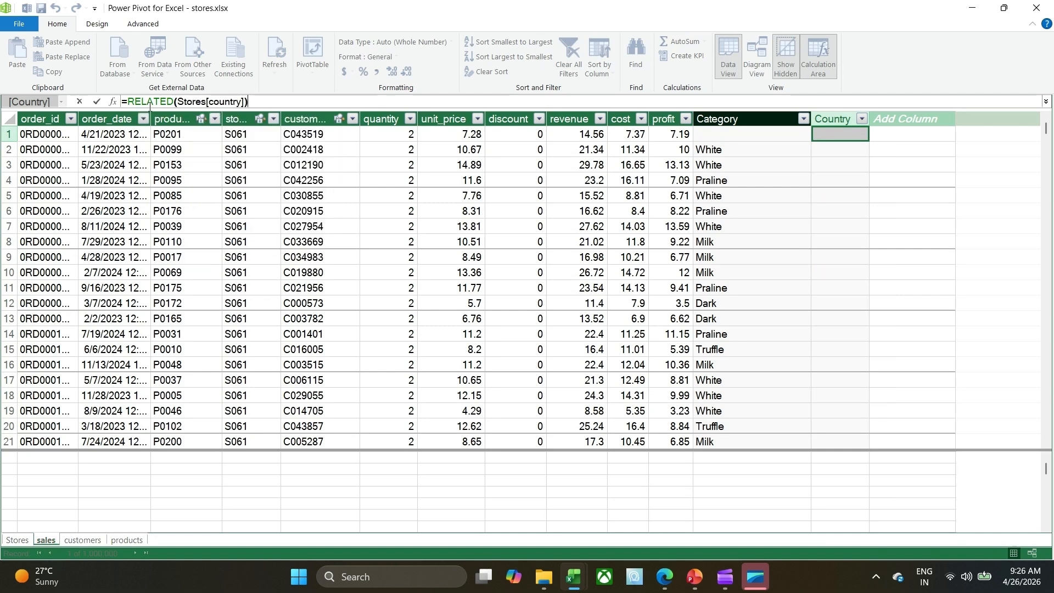
key(Return)
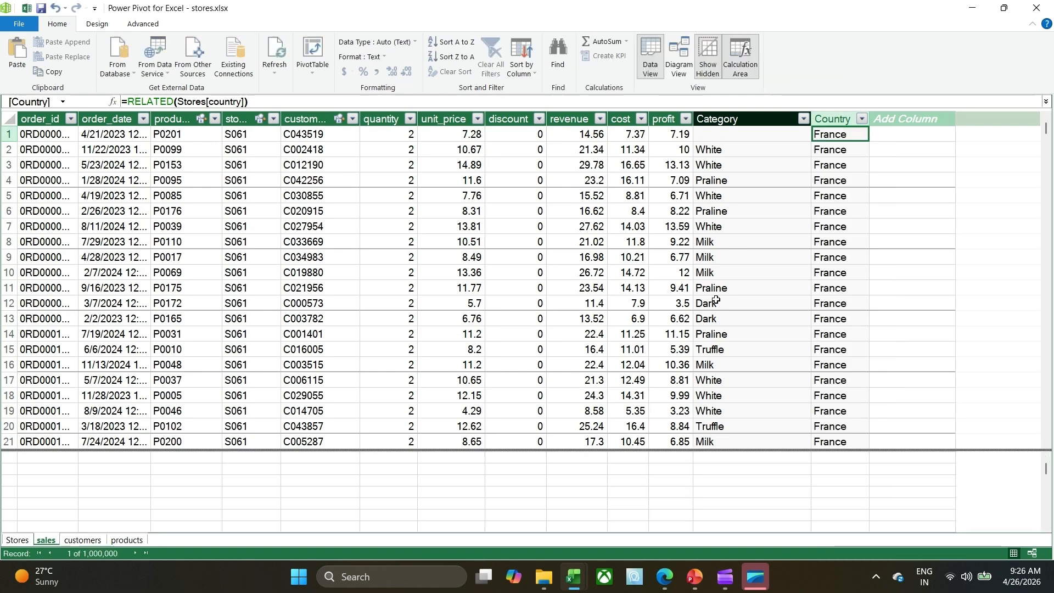
scroll(746, 347, down, 2)
scroll(746, 347, down, 5)
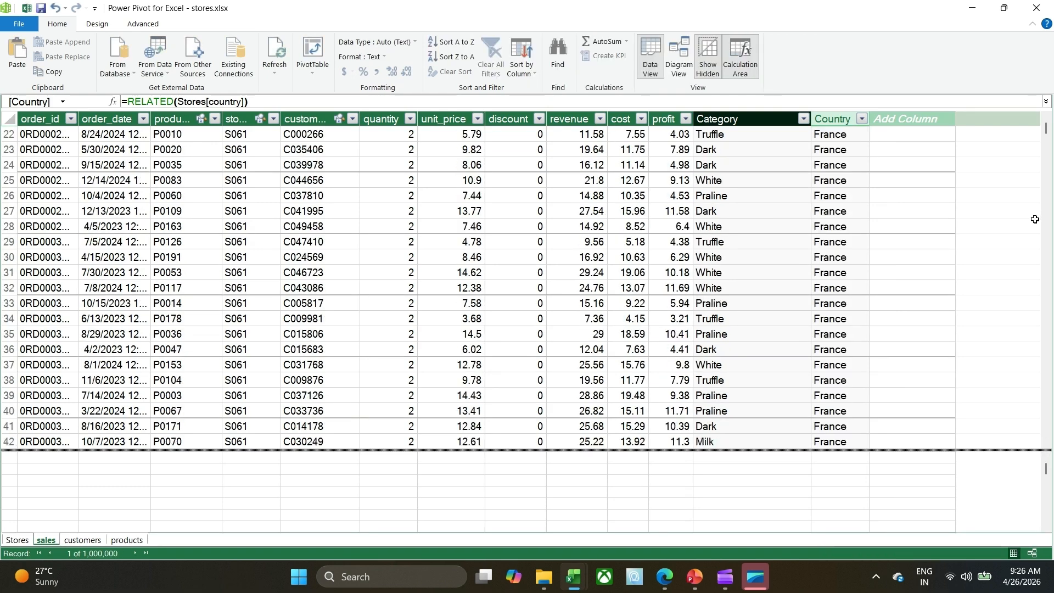
mouse_move(1046, 130)
mouse_down()
mouse_move(1051, 418)
mouse_move(1032, 125)
mouse_up()
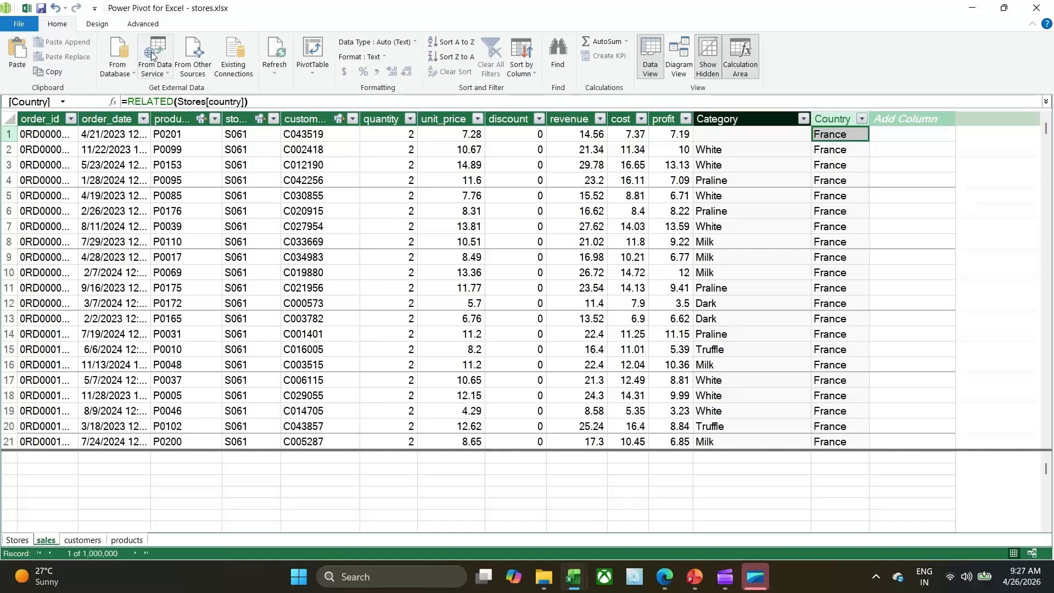
Create a PivotTable from the data model on a new worksheet and widen its field list.
click(314, 72)
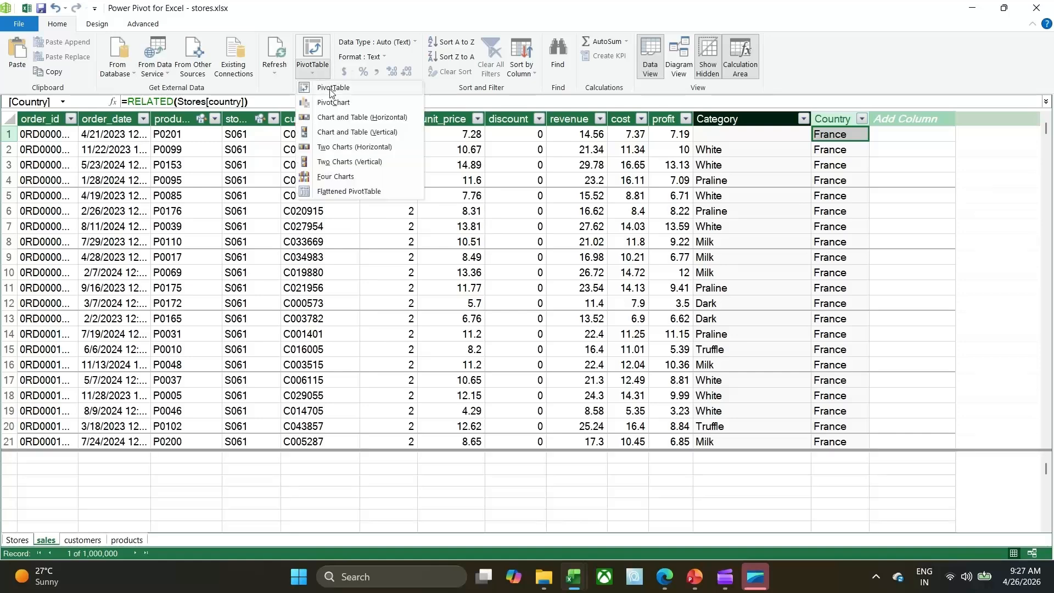
click(330, 93)
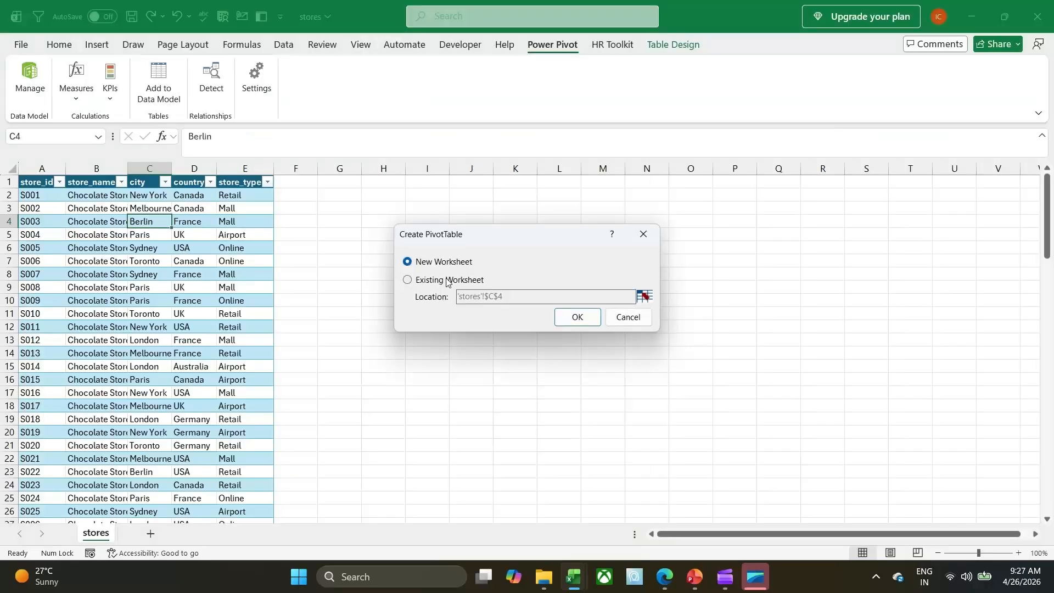
click(575, 321)
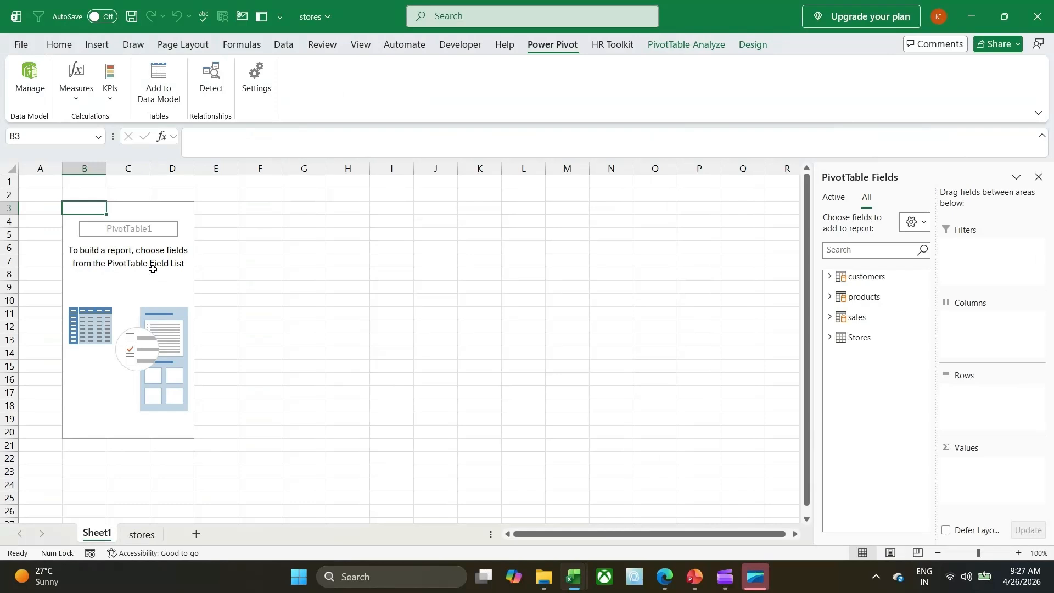
drag(816, 311, 665, 309)
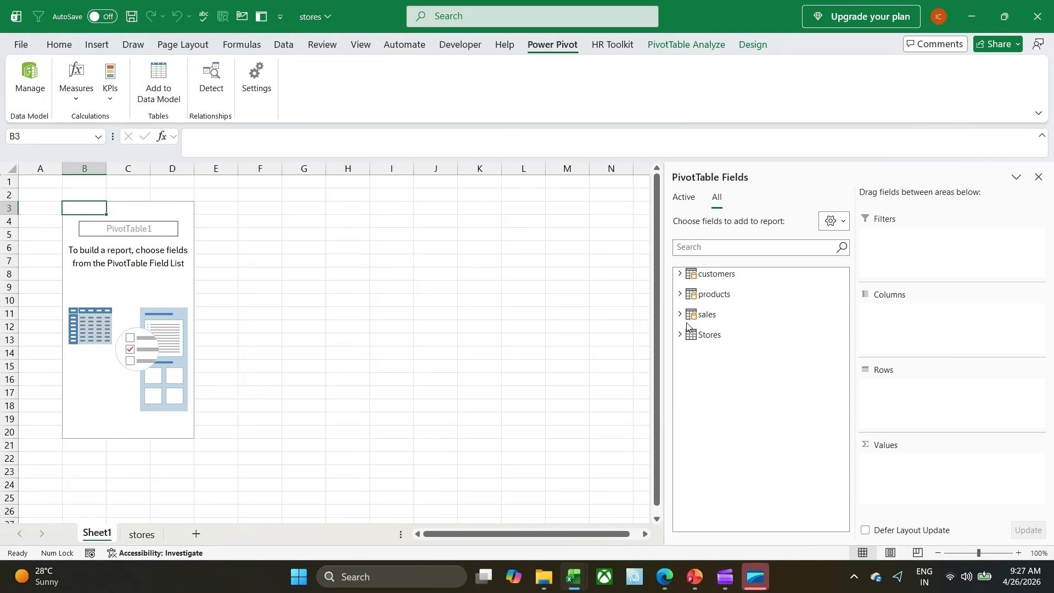
drag(663, 307, 617, 304)
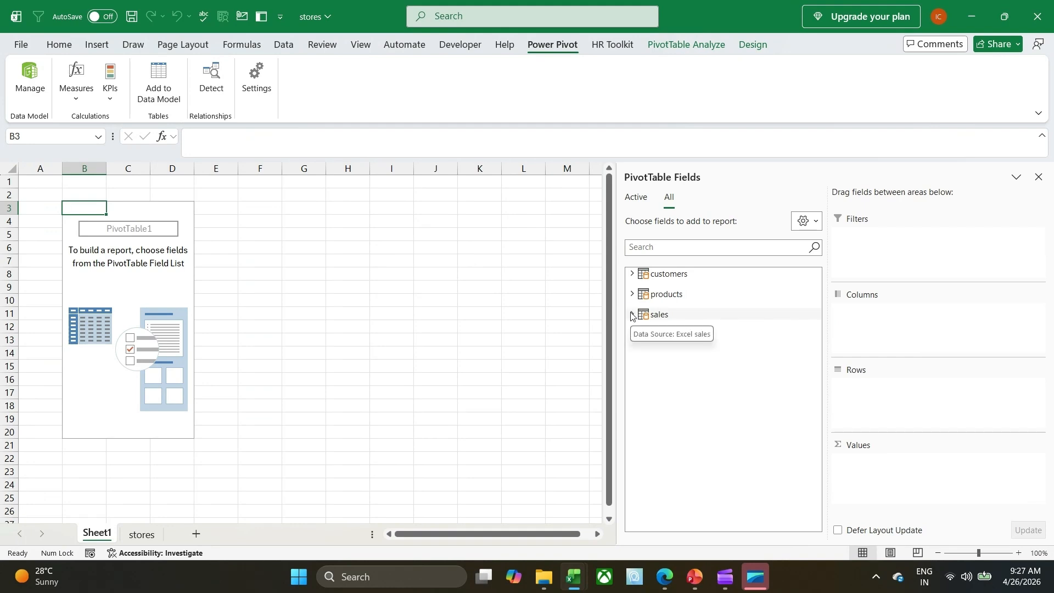
Add the category field of the products table to the PivotTable's rows.
click(632, 316)
click(632, 316)
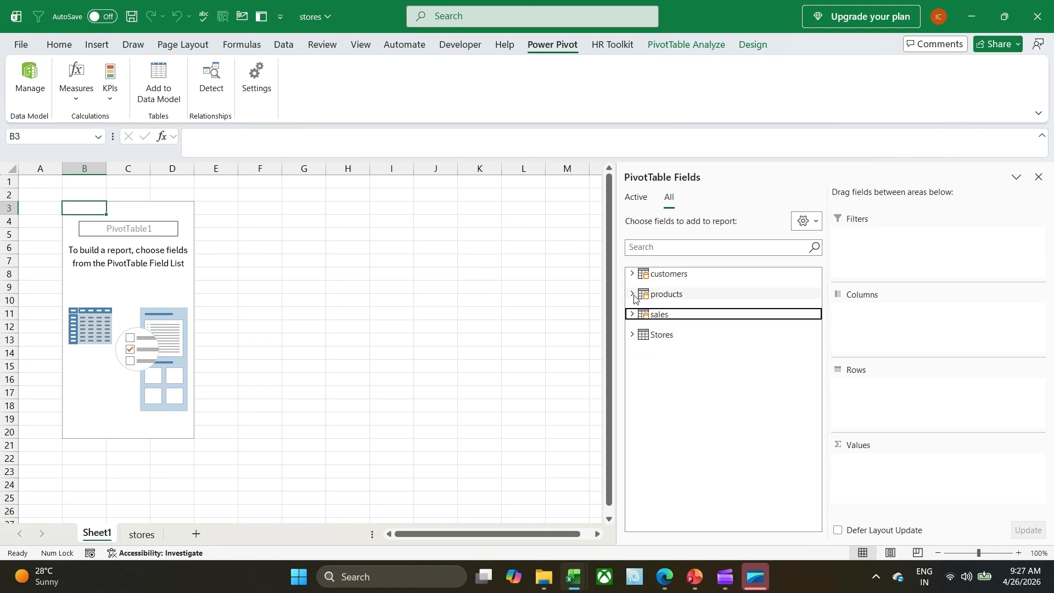
click(632, 295)
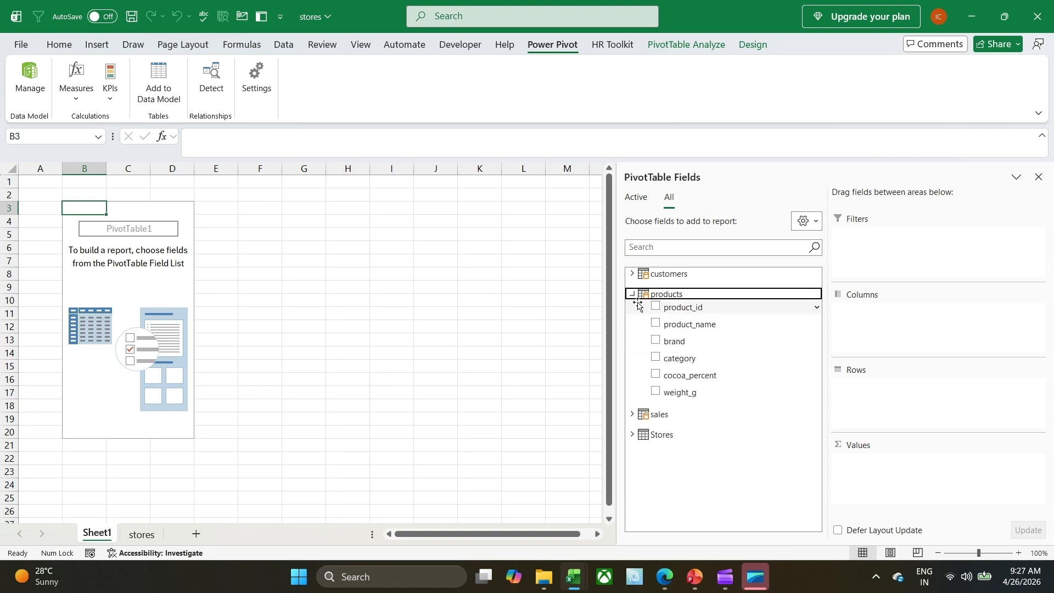
click(657, 358)
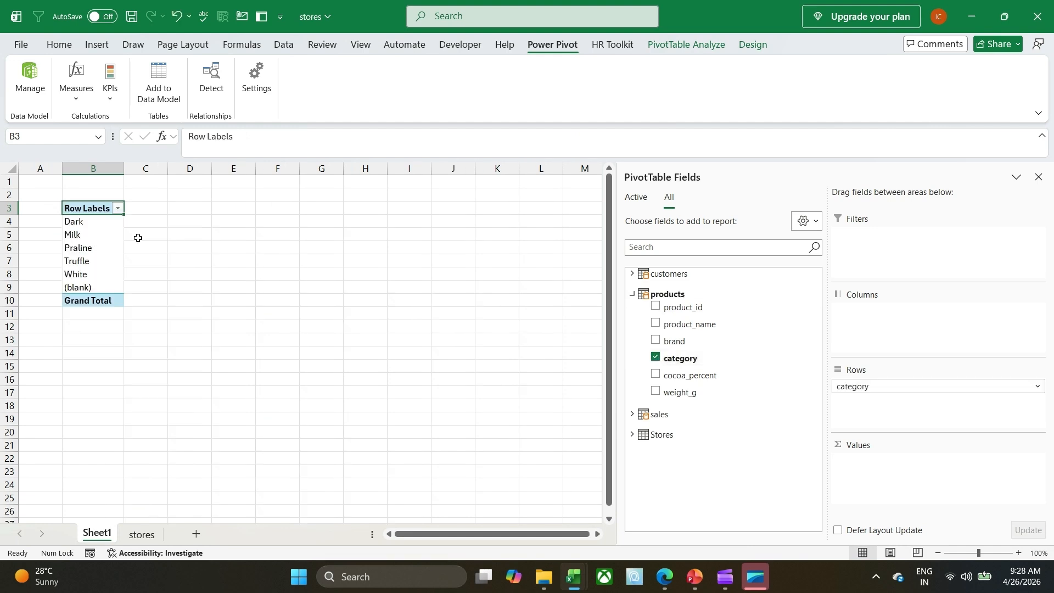
Add the profit field of the sales table to the PivotTable's values as a sum.
click(633, 415)
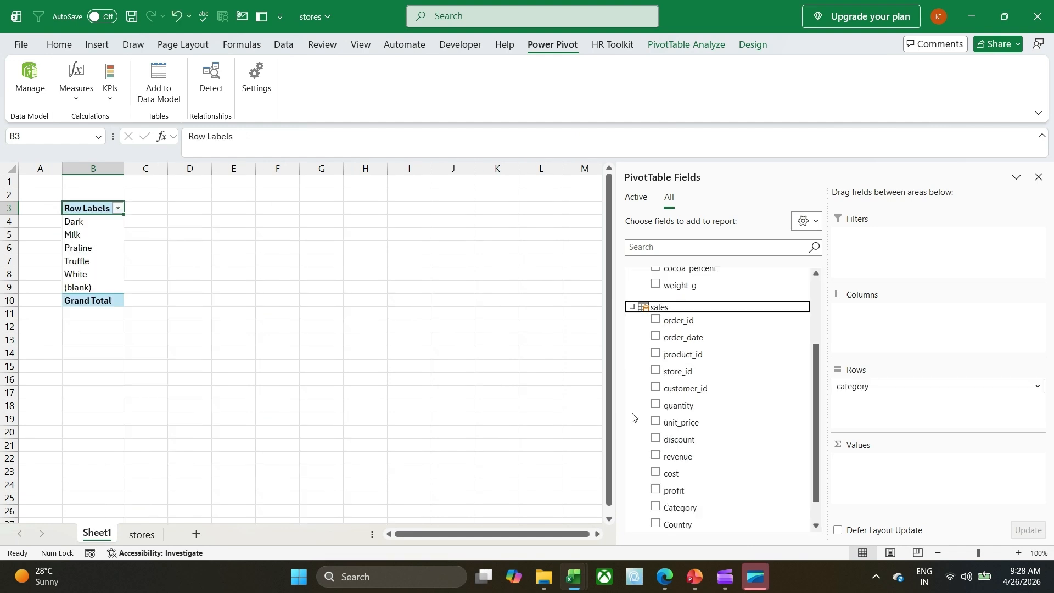
scroll(707, 428, down, 2)
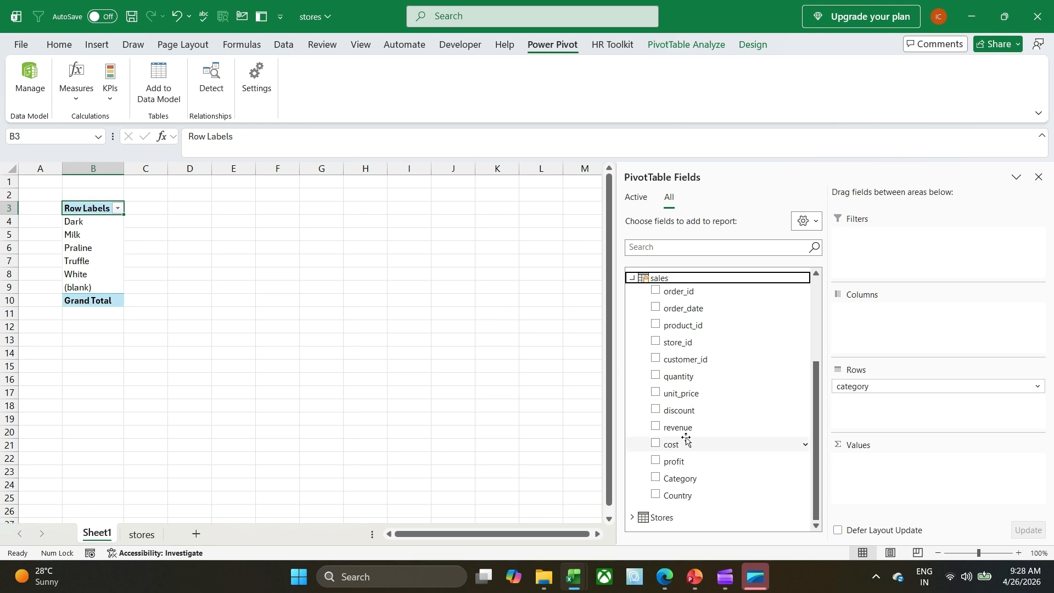
scroll(692, 495, up, 1)
scroll(691, 492, down, 1)
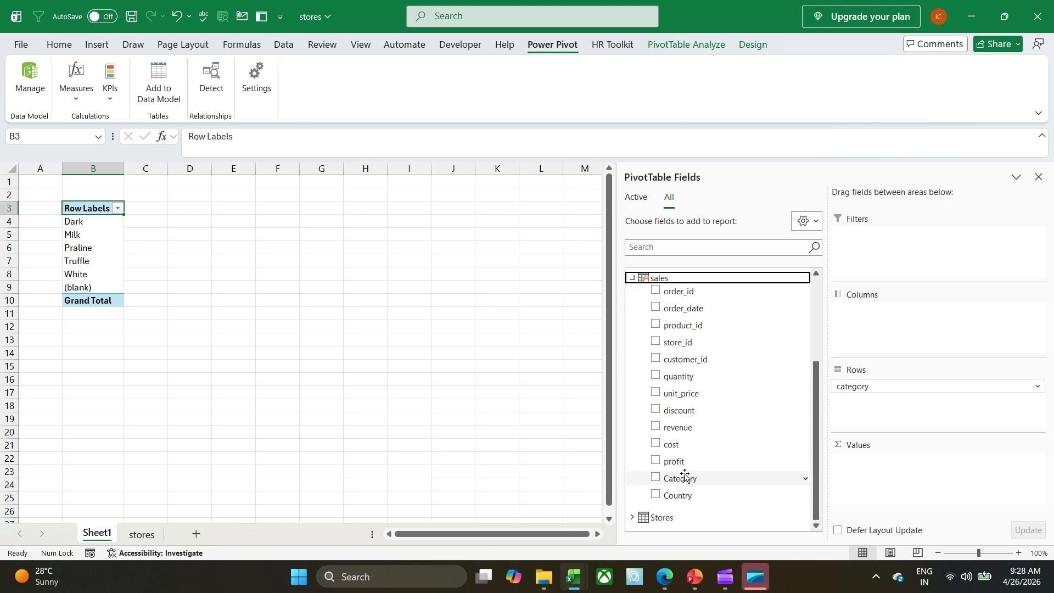
click(662, 463)
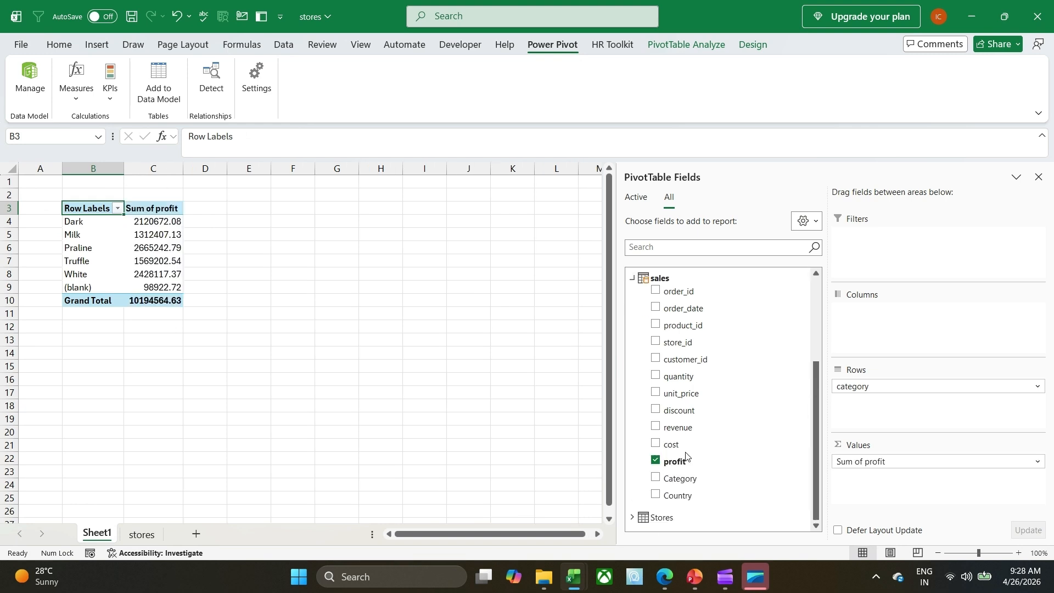
Review the products and sales fields, and switch back to the Power Pivot data model window.
scroll(688, 433, up, 4)
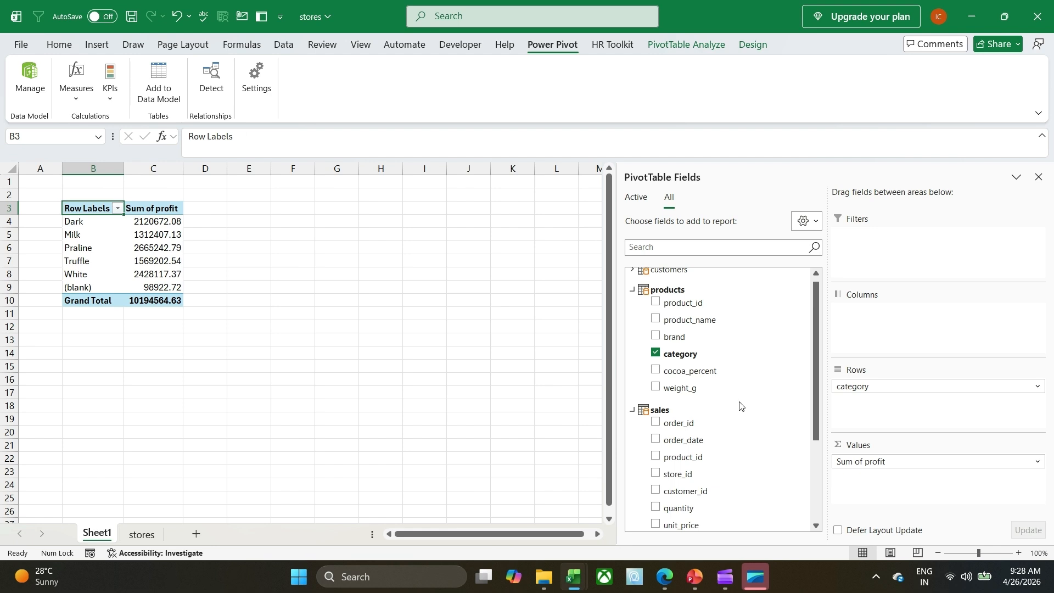
scroll(739, 406, down, 3)
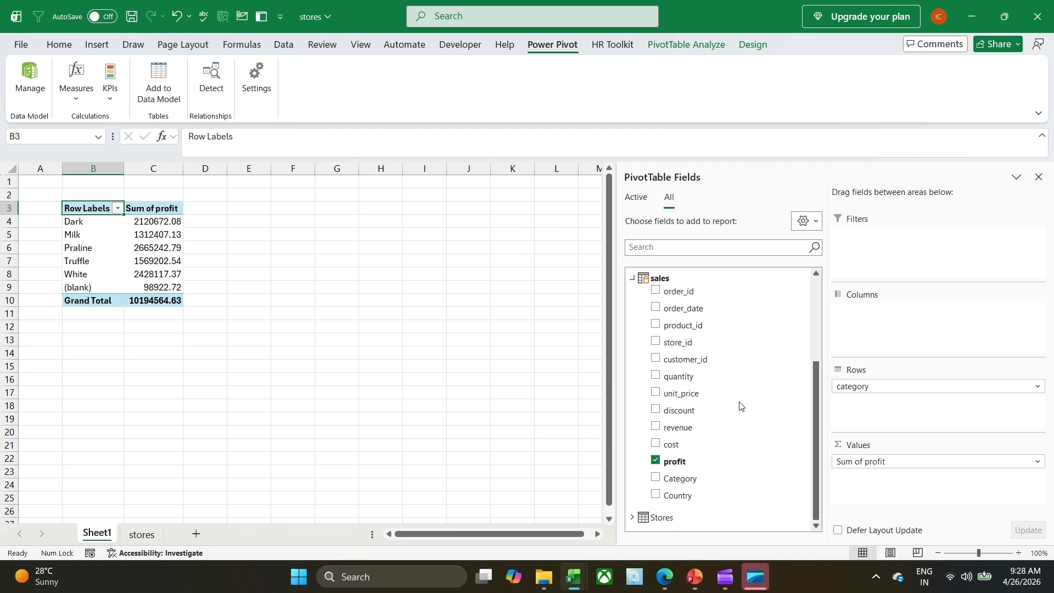
click(31, 80)
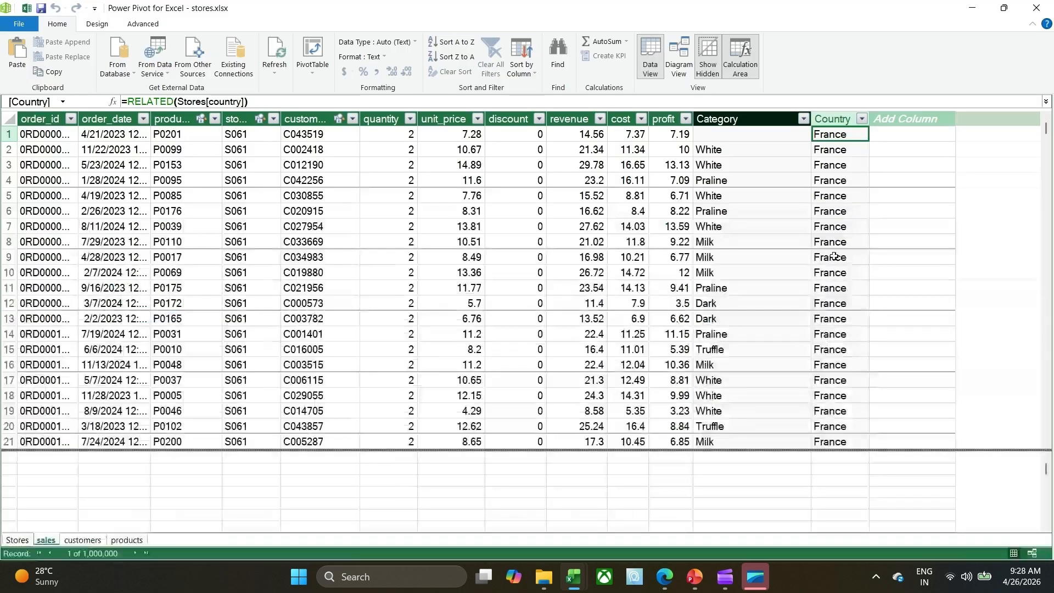
Permanently delete the calculated Category and Country columns from the sales table.
click(730, 119)
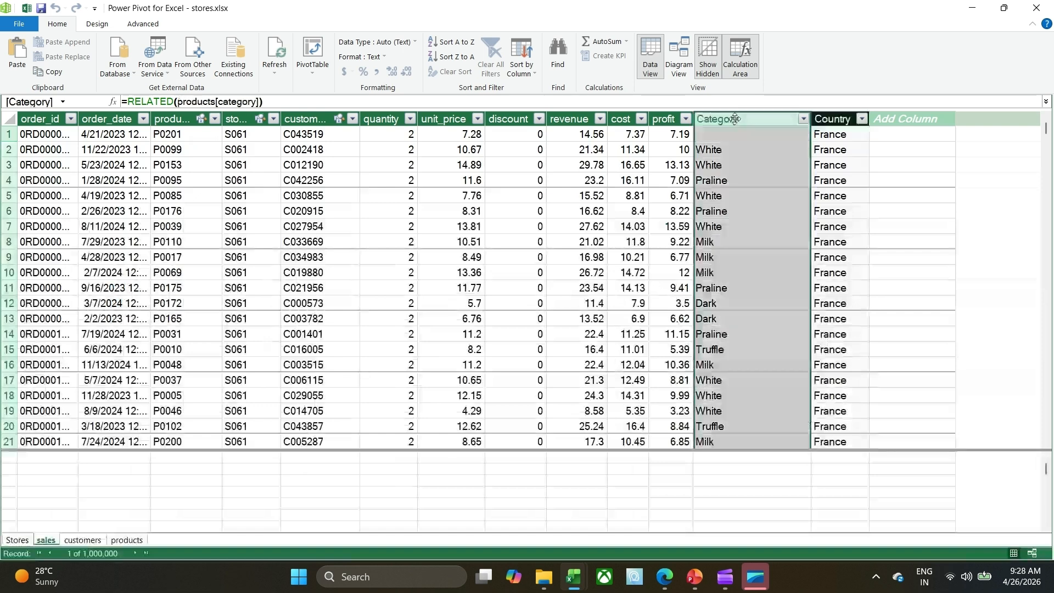
right_click(735, 119)
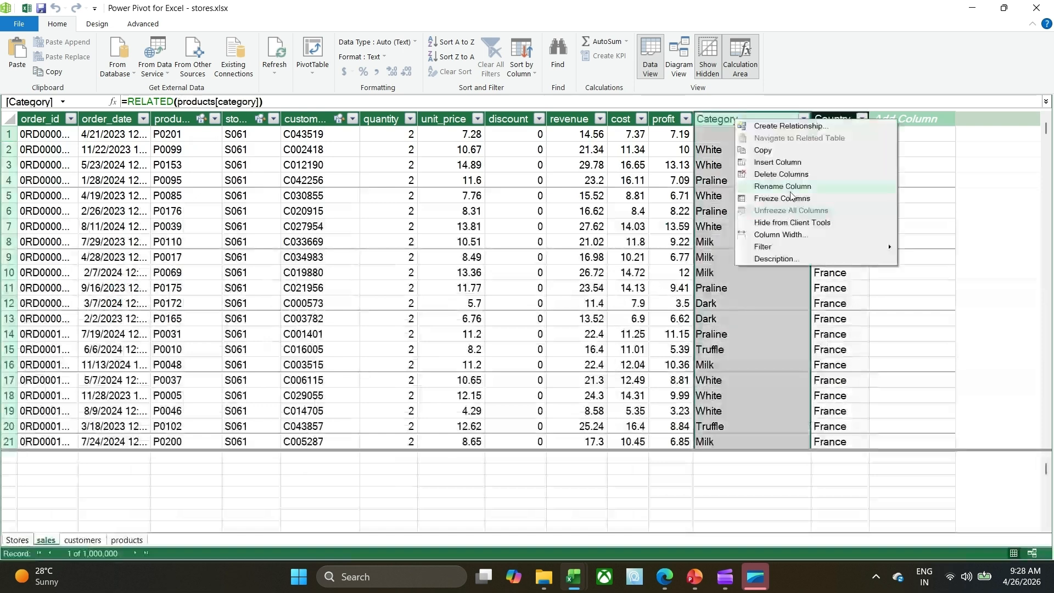
click(787, 175)
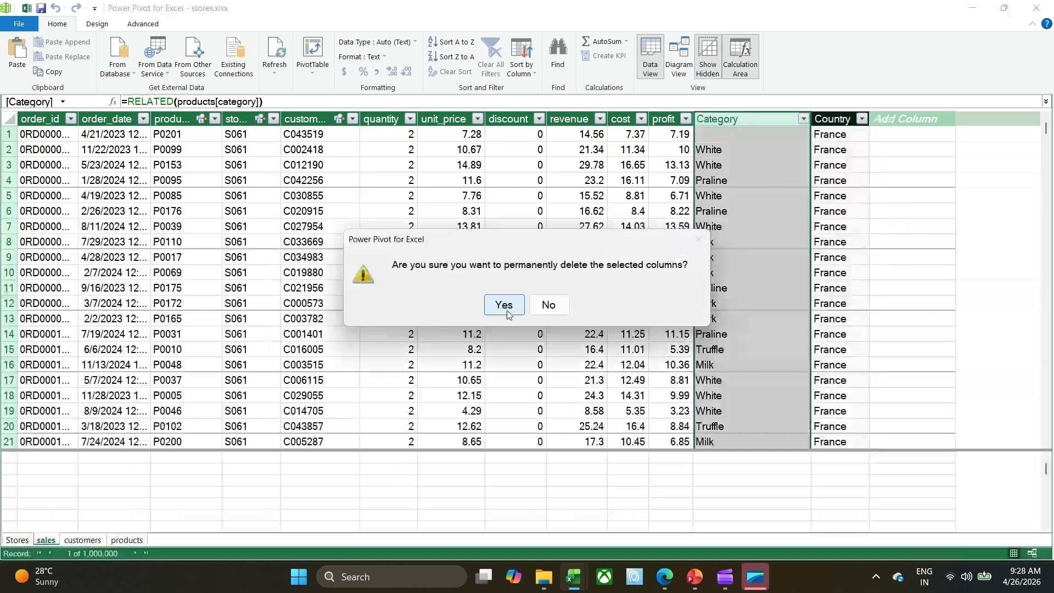
click(504, 305)
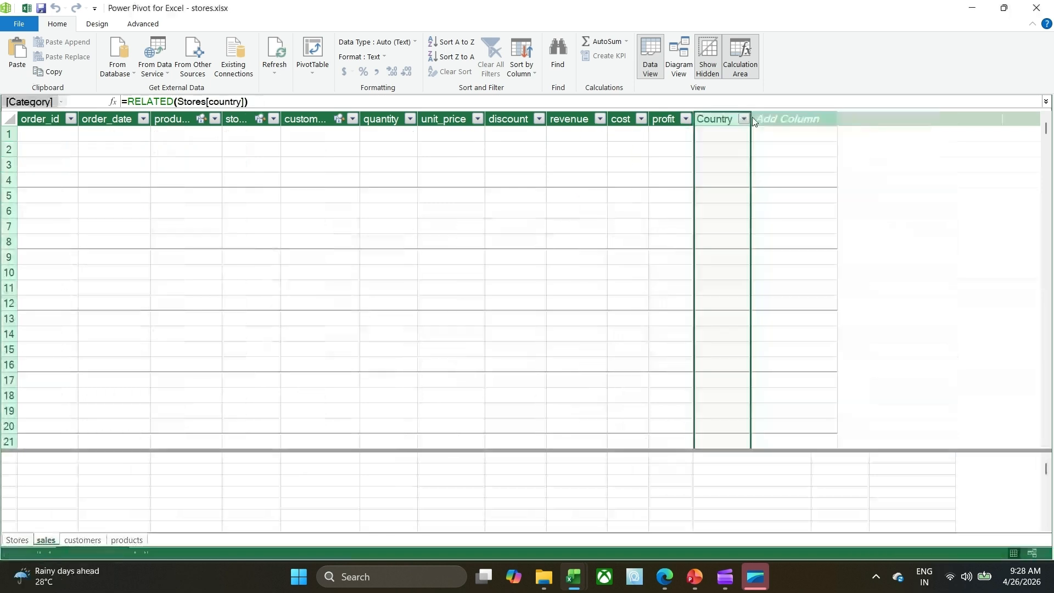
right_click(717, 120)
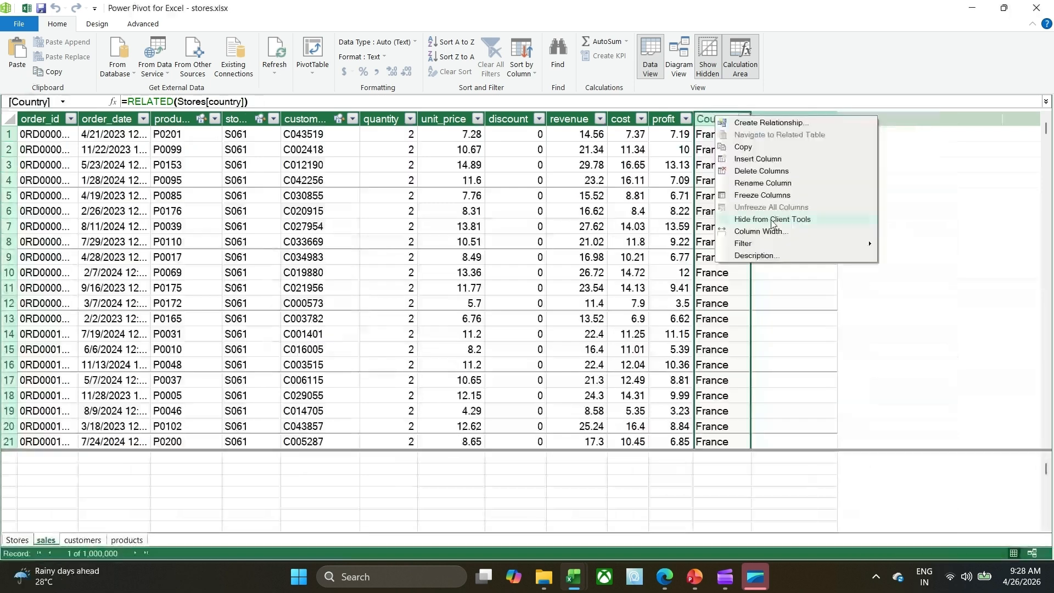
click(762, 172)
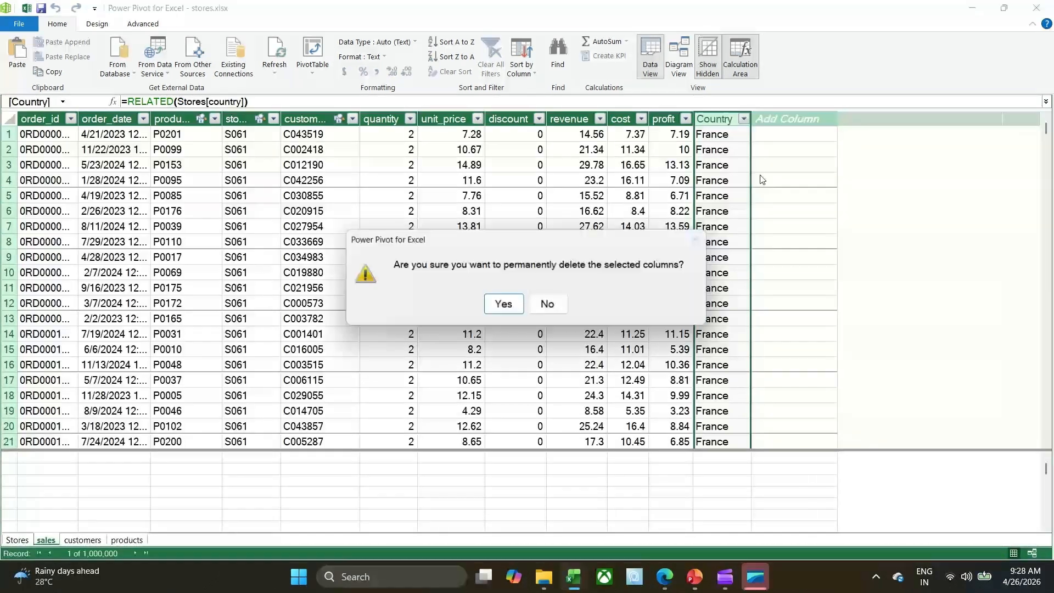
click(503, 305)
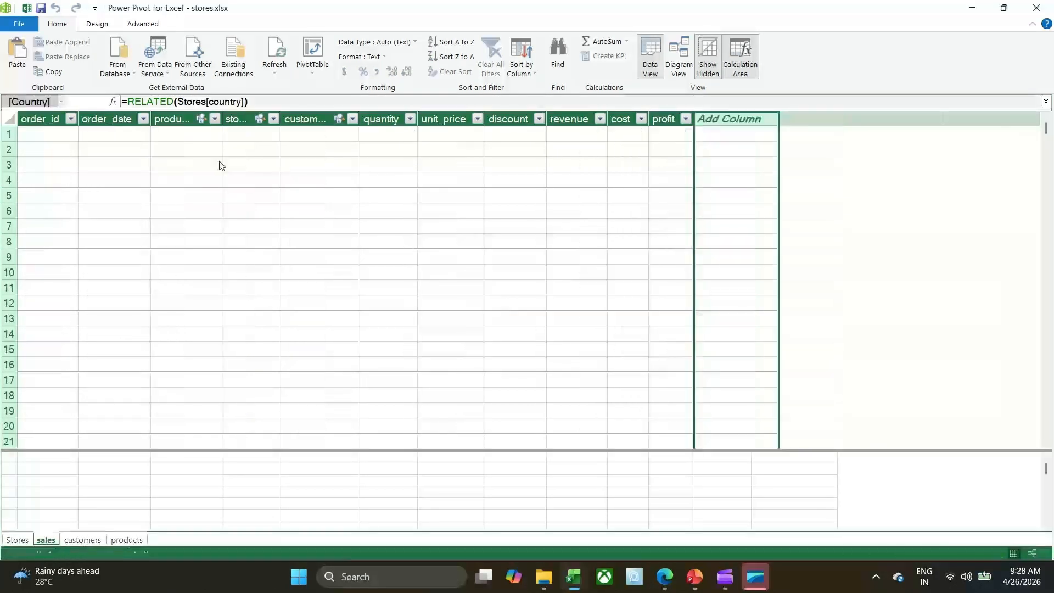
Create another PivotTable from the data model on a new worksheet and check the fields of its sales table.
click(319, 56)
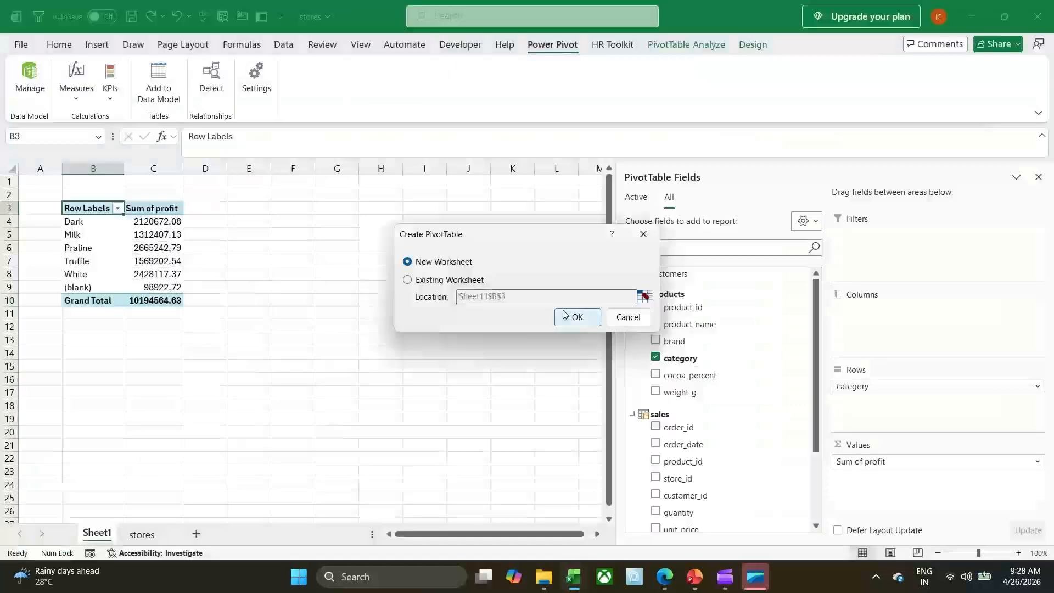
click(574, 317)
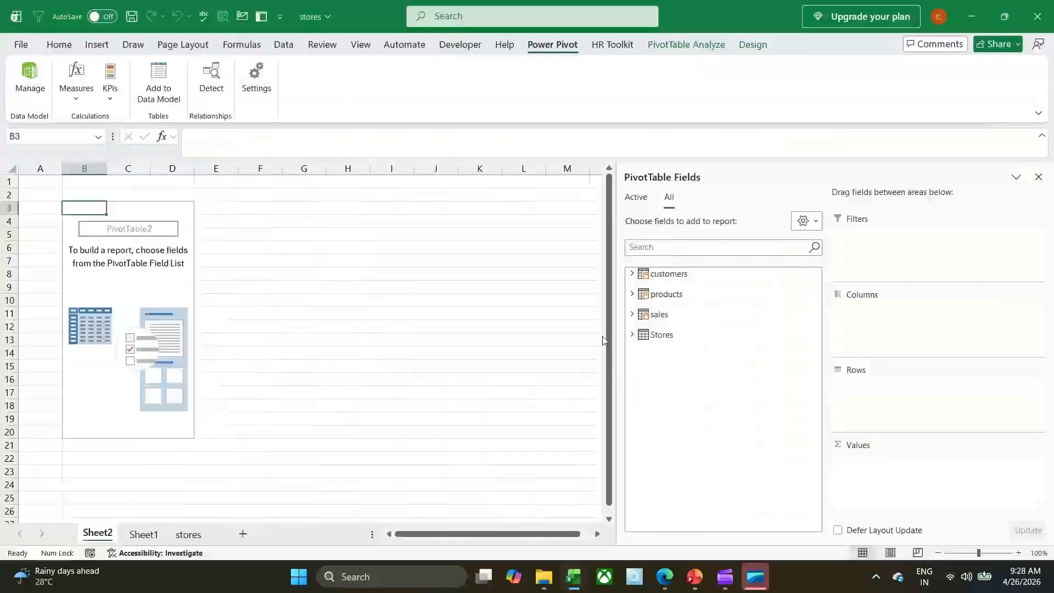
click(632, 314)
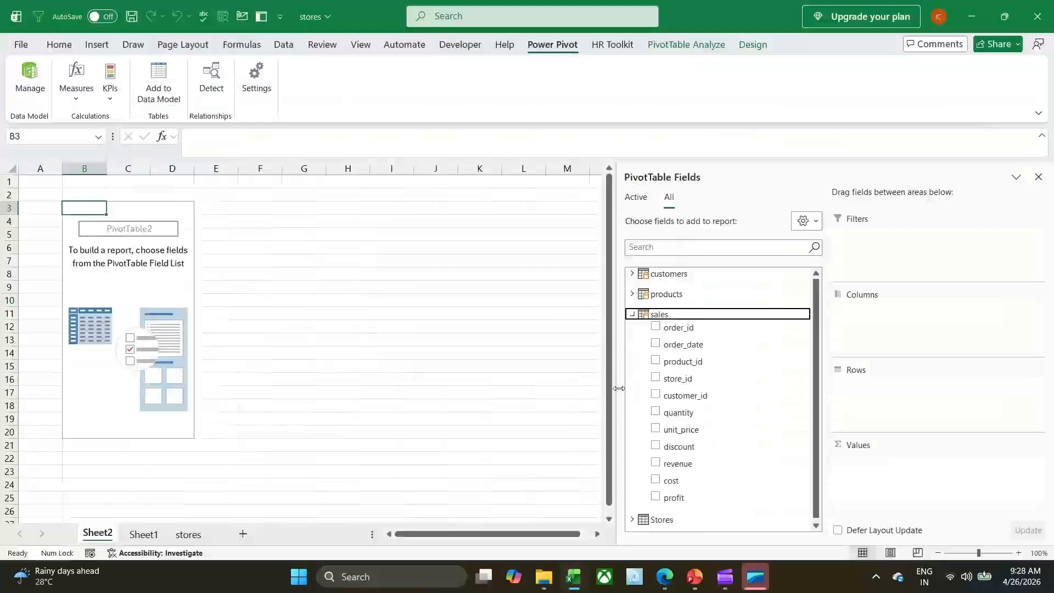
click(632, 314)
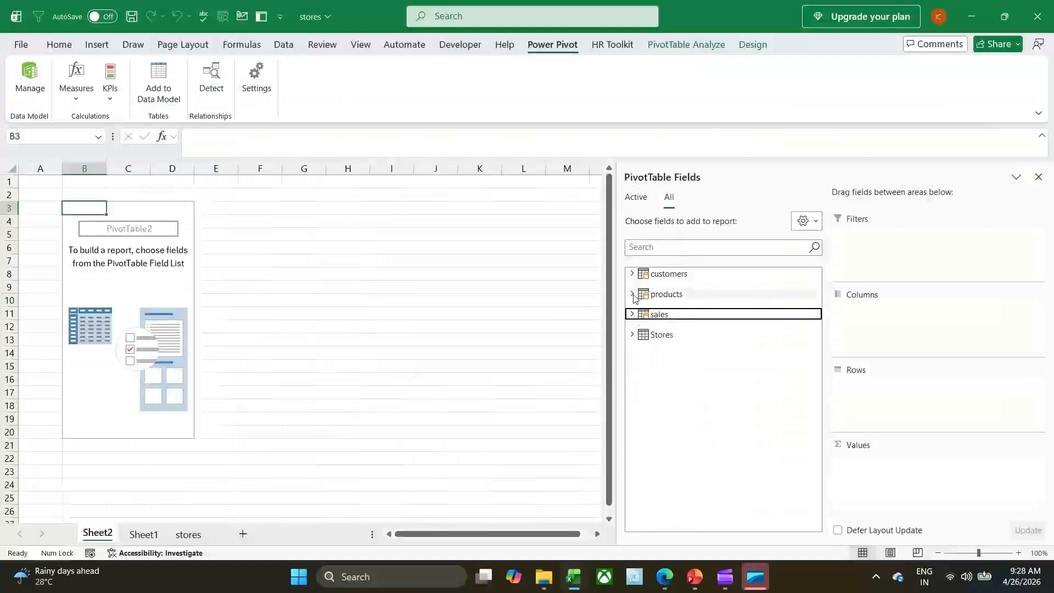
Put the products table's brand field in the PivotTable's rows and the sales table's profit field in its values as a sum.
click(632, 295)
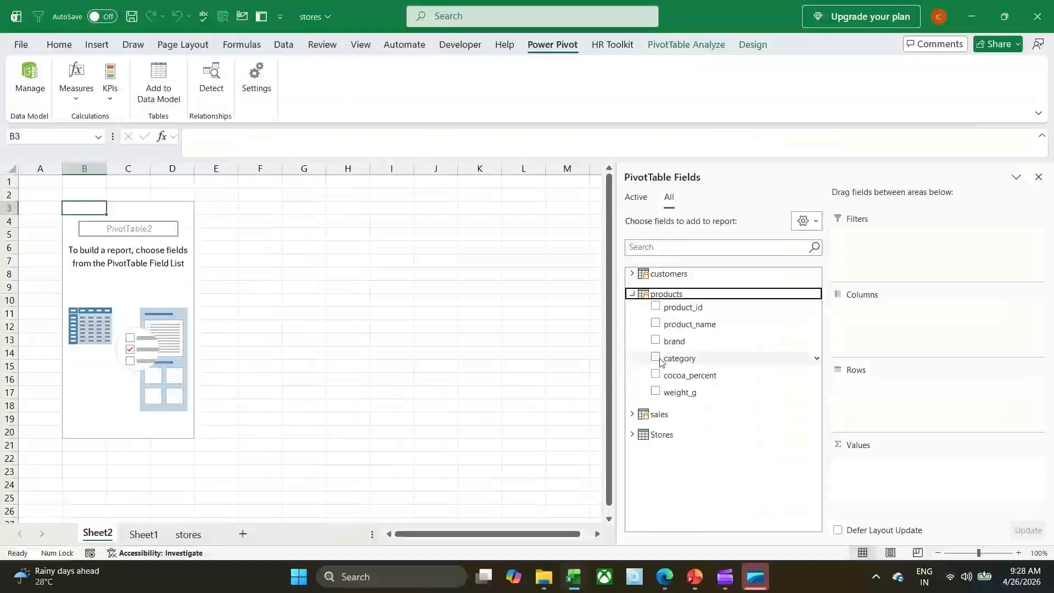
click(656, 340)
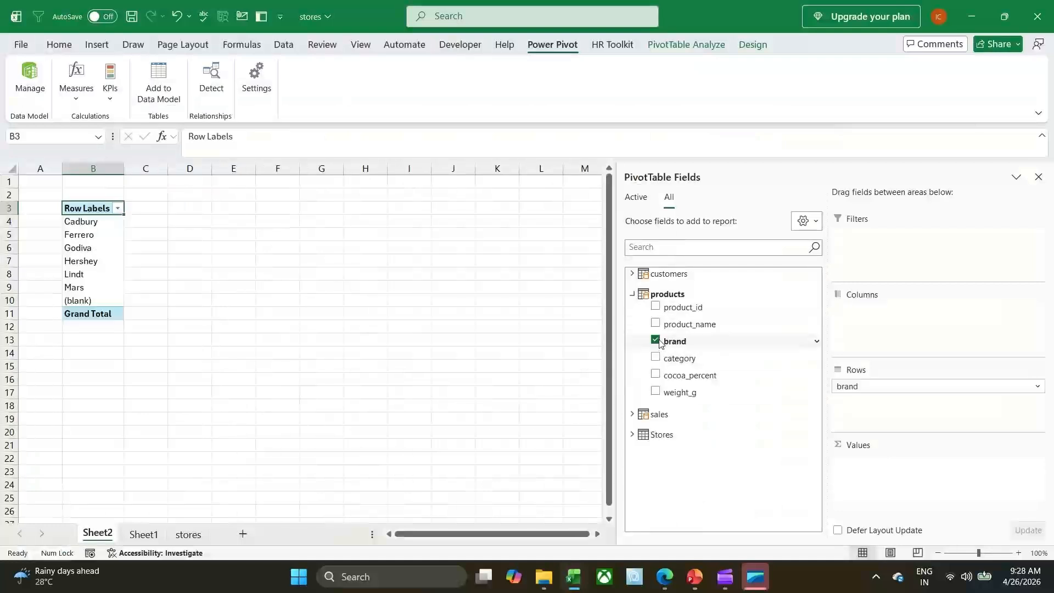
click(686, 413)
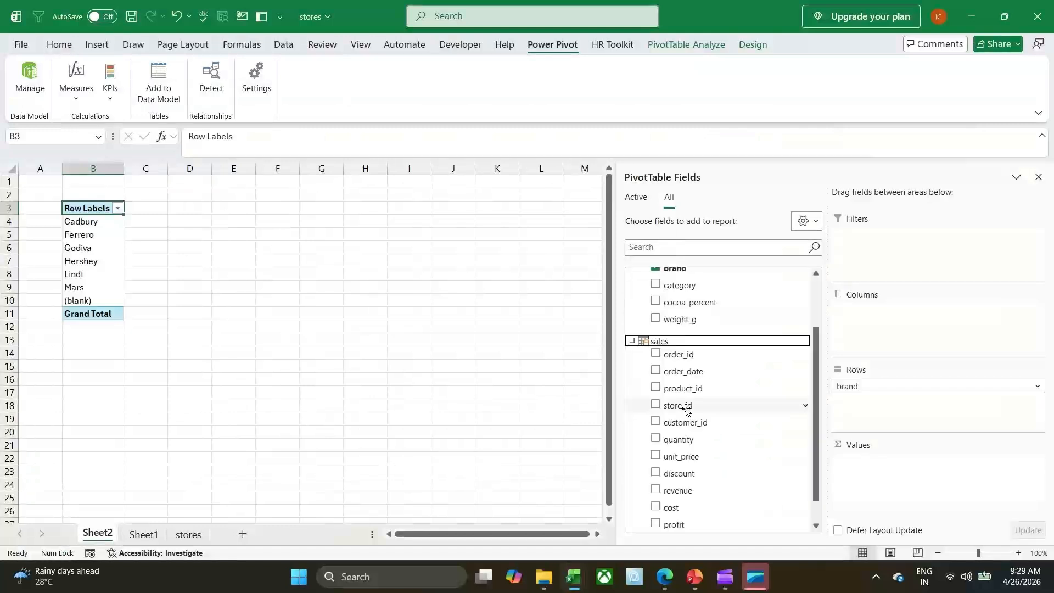
scroll(698, 414, down, 1)
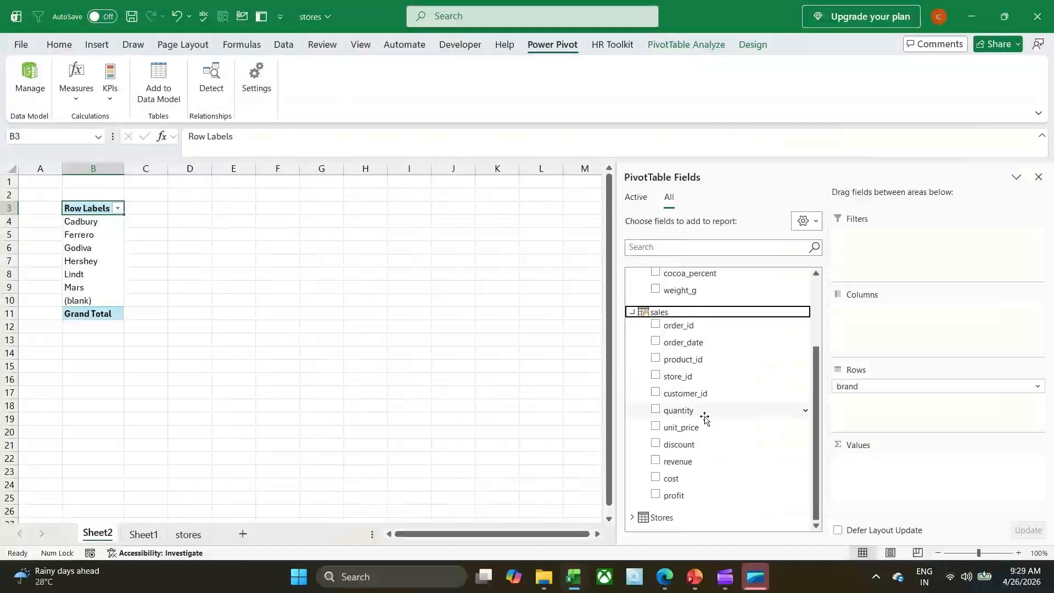
click(655, 495)
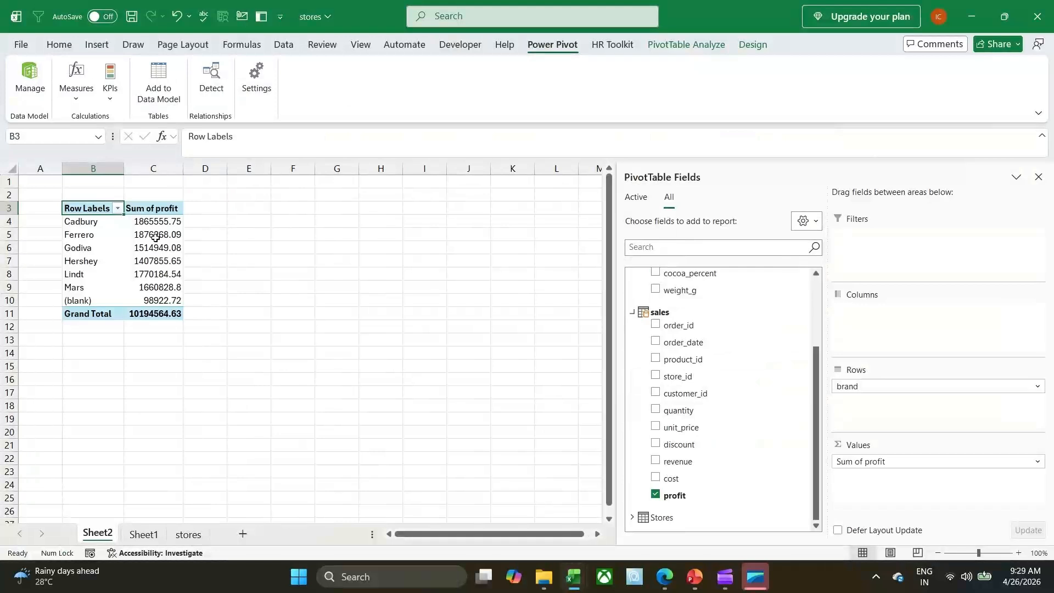
Add the gender field of the customers table to the PivotTable's rows.
scroll(734, 395, up, 2)
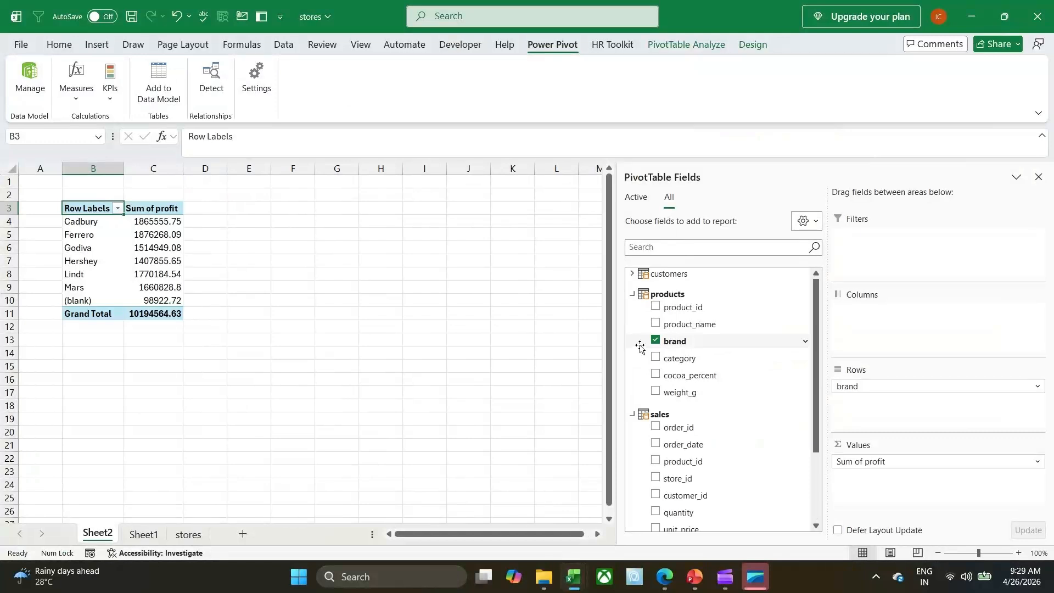
click(631, 274)
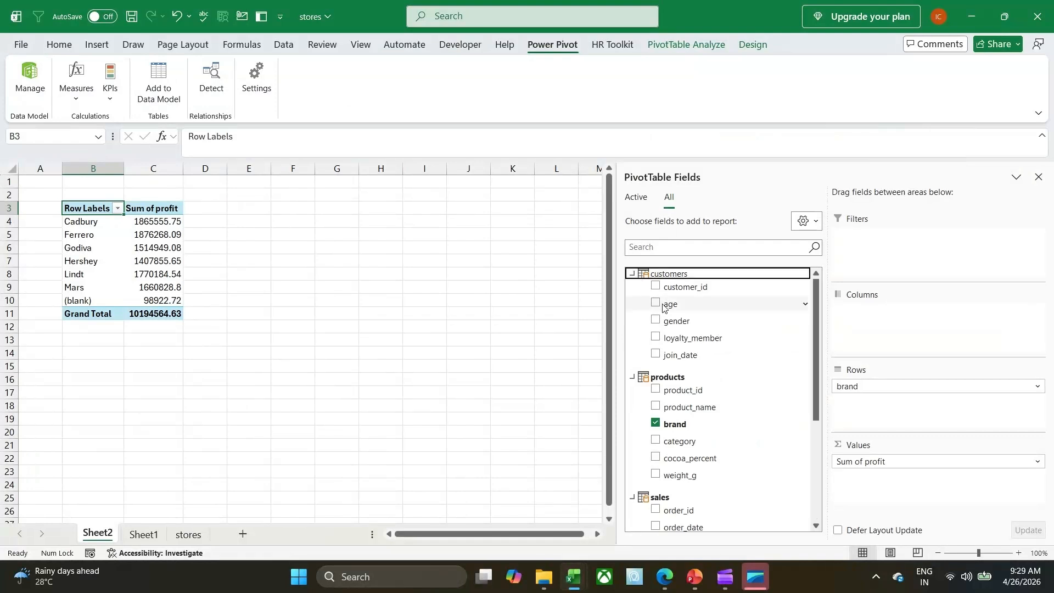
click(656, 321)
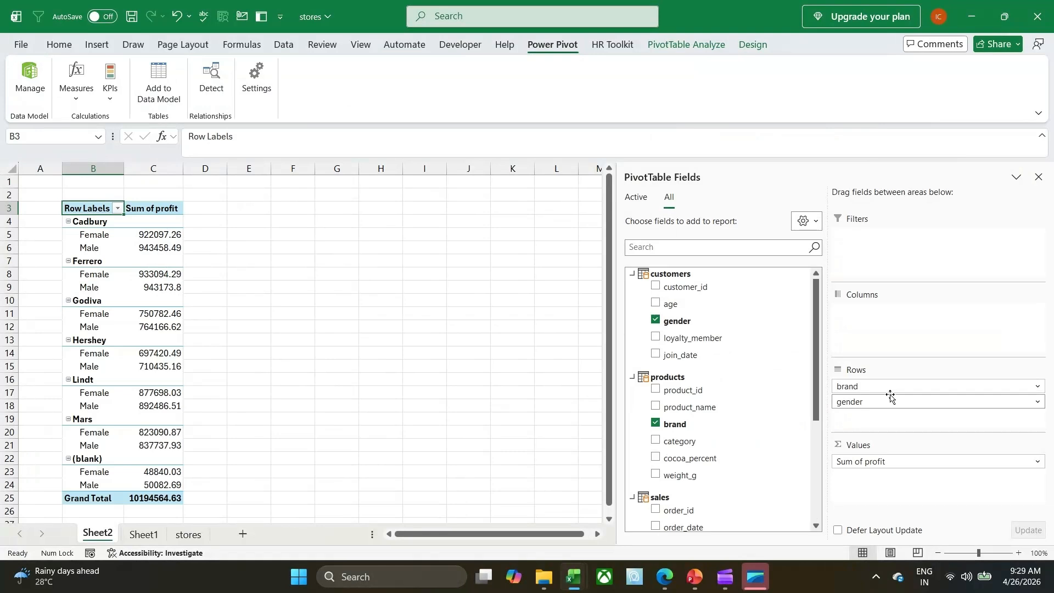
Move the brand field out of the PivotTable's rows and into its columns, keeping gender in the rows.
drag(890, 395, 712, 384)
drag(856, 386, 891, 401)
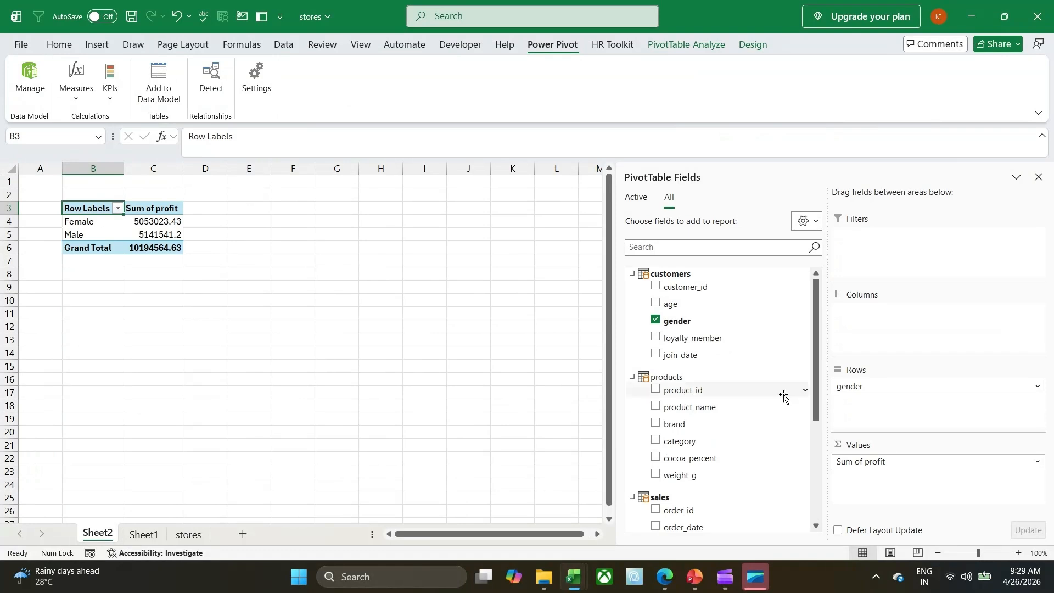
click(655, 426)
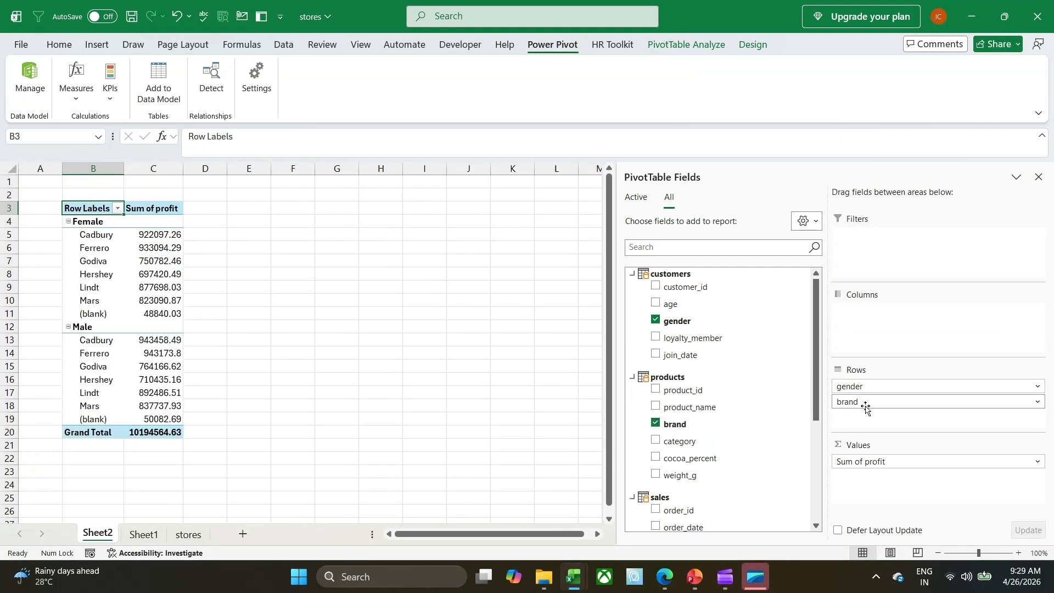
drag(866, 407, 893, 327)
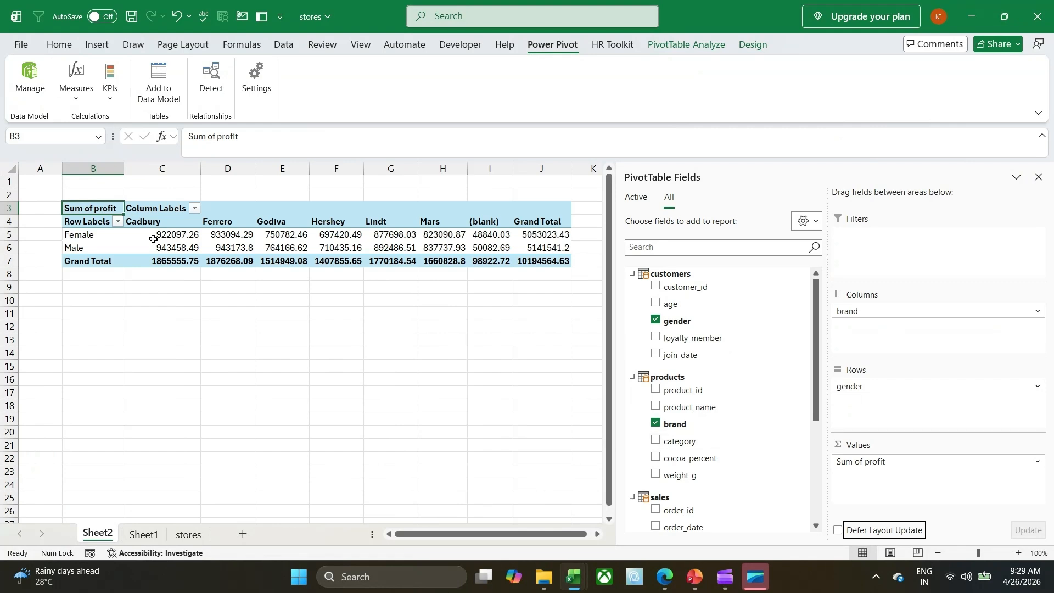
Examine the summed profit by gender and brand, and review the customers, products and sales fields in the field list.
mouse_move(157, 235)
mouse_move(532, 263)
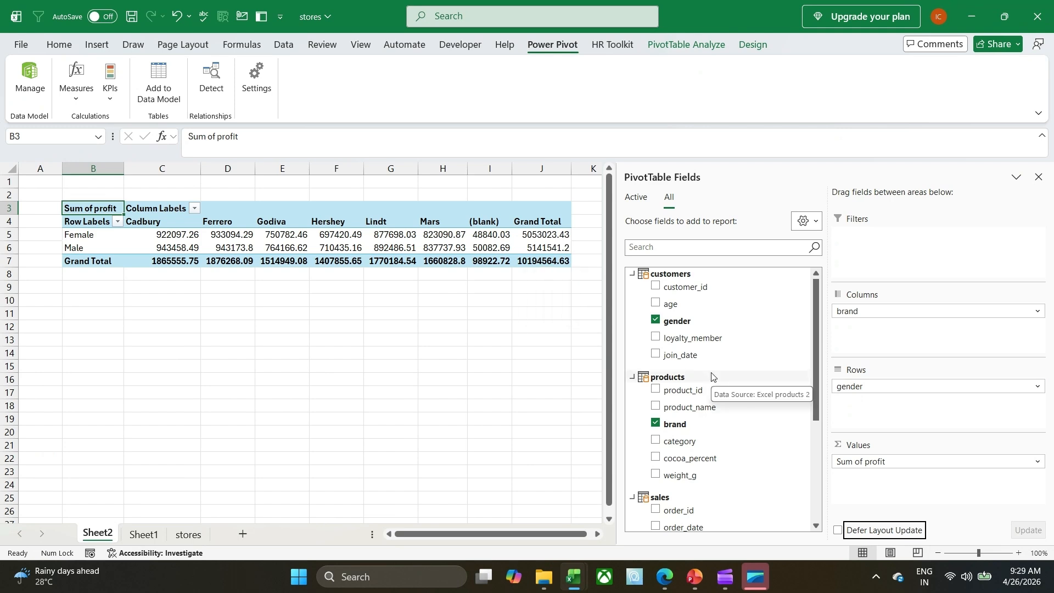
scroll(712, 376, down, 5)
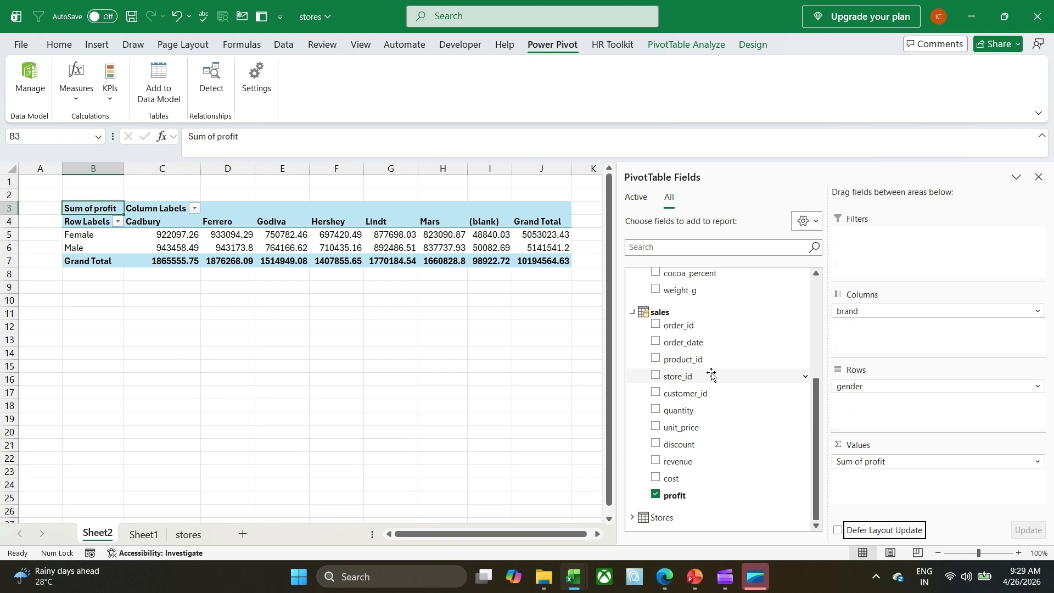
scroll(712, 376, up, 2)
scroll(712, 373, up, 2)
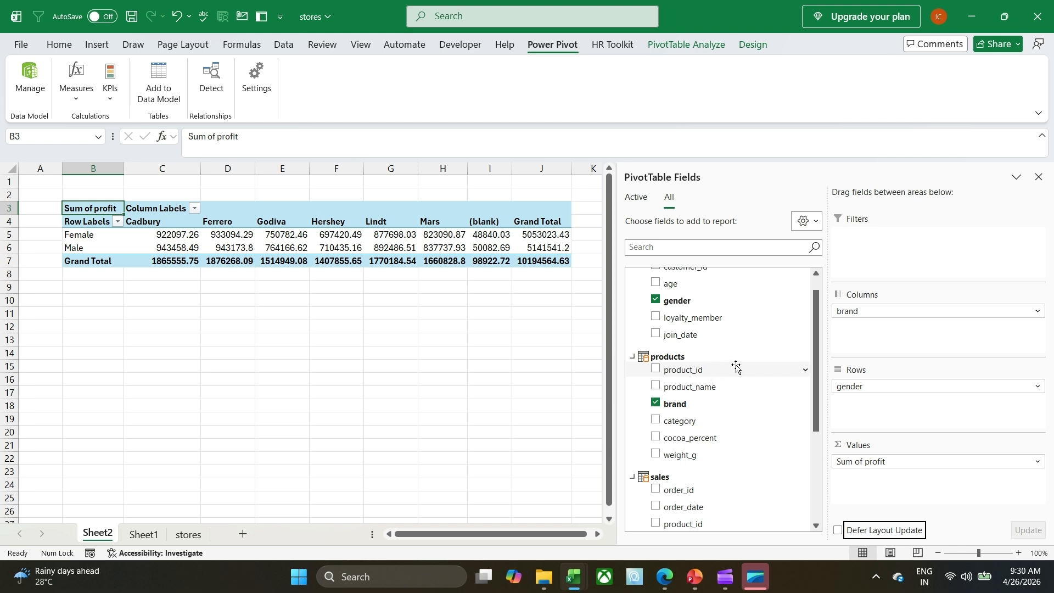
scroll(736, 368, down, 3)
scroll(736, 368, down, 1)
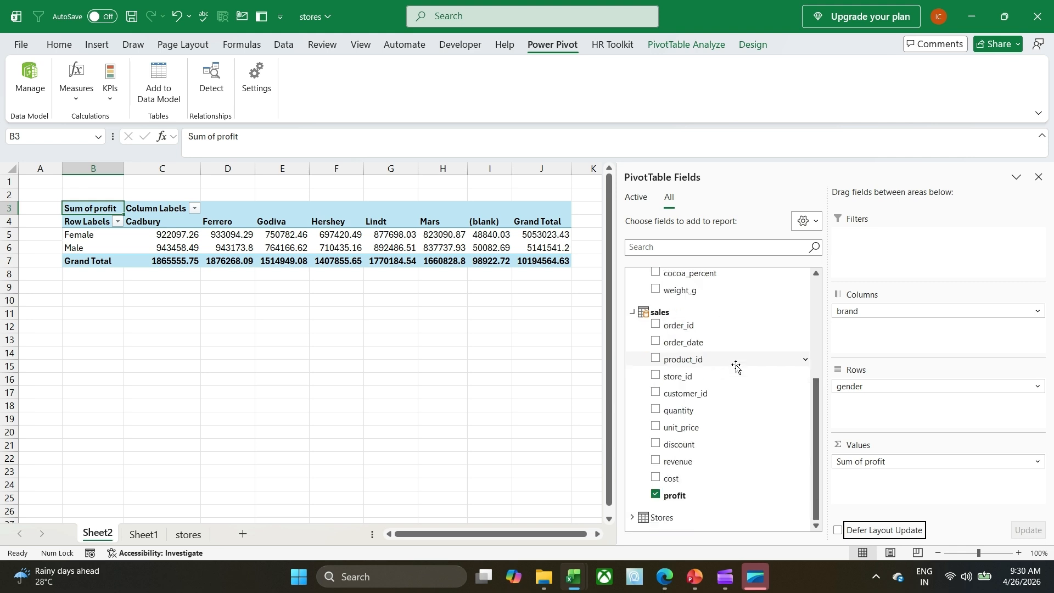
scroll(736, 368, up, 4)
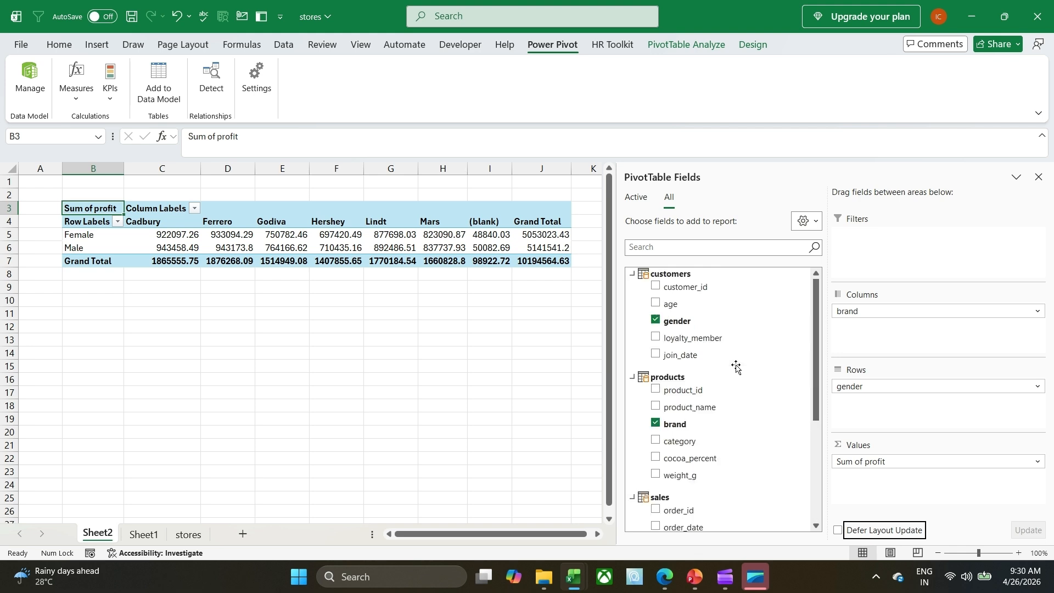